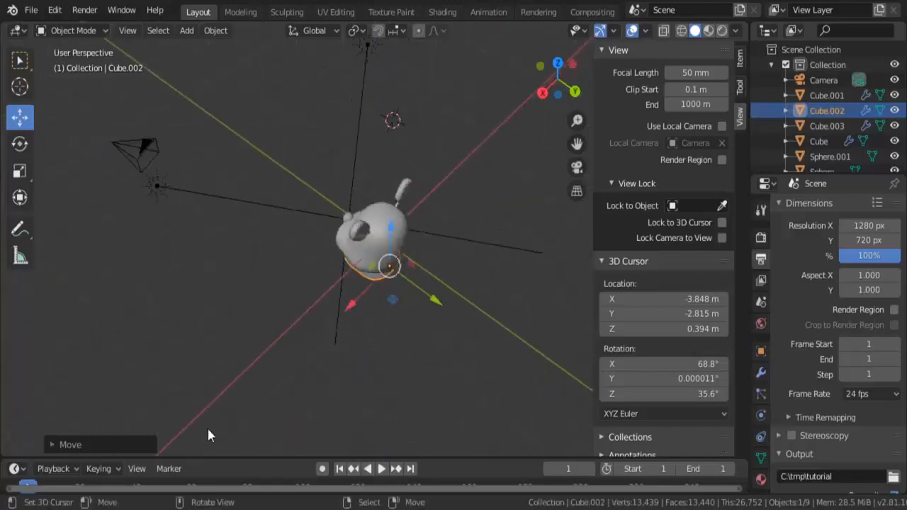
Step: Move the two lights on either side of the character outward, away from the head
scroll(395, 382, down, 4)
middle_drag(405, 350, 390, 385)
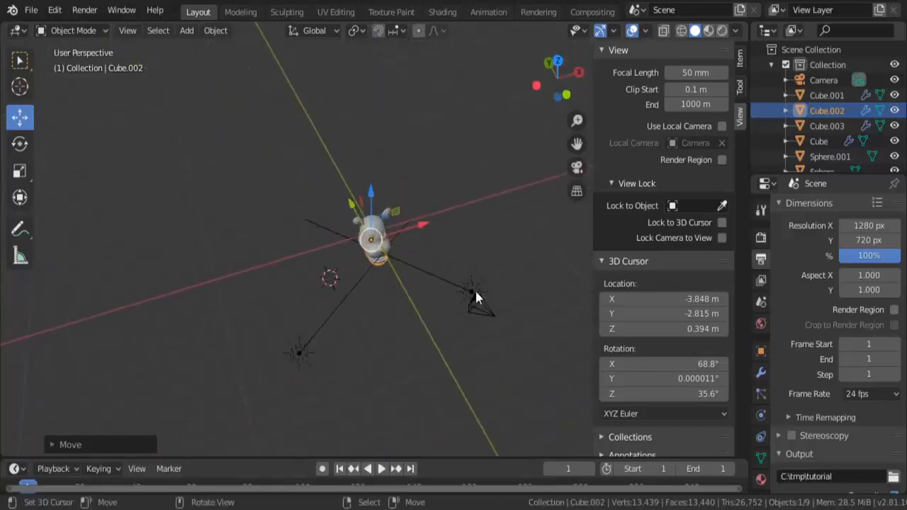
right_click(475, 290)
right_click(473, 293)
scroll(471, 301, down, 2)
middle_drag(469, 300, 437, 283)
drag(438, 282, 479, 306)
right_click(302, 316)
drag(330, 283, 302, 314)
Step: Select the head, the lower jaw and both eyeballs together
right_click(379, 242)
scroll(379, 243, up, 7)
middle_drag(363, 298, 368, 226)
scroll(388, 315, up, 3)
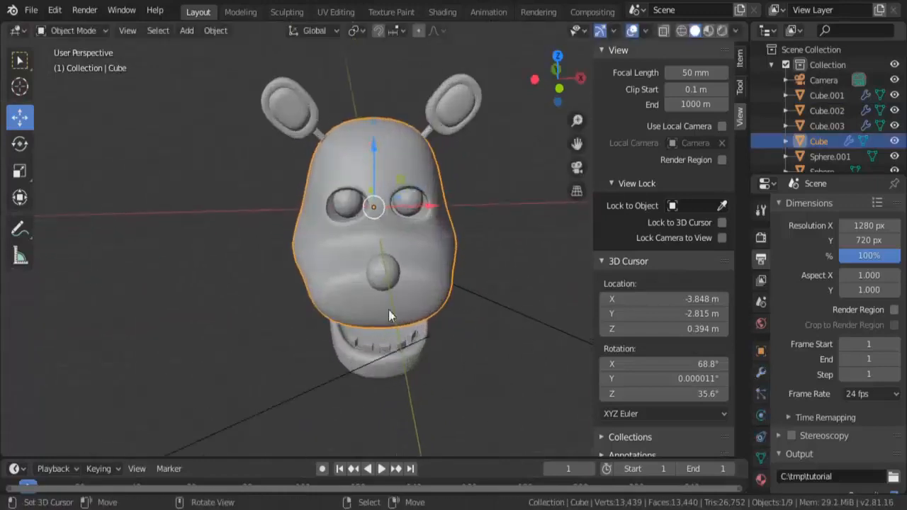
shift+right_click(342, 340)
key(KP_1)
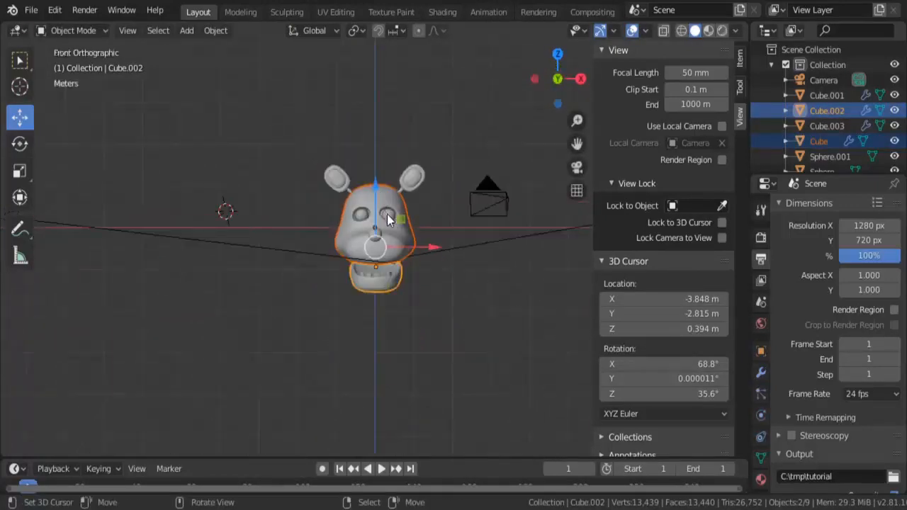
shift+right_click(387, 214)
shift+right_click(365, 214)
scroll(376, 213, up, 4)
shift+right_click(406, 192)
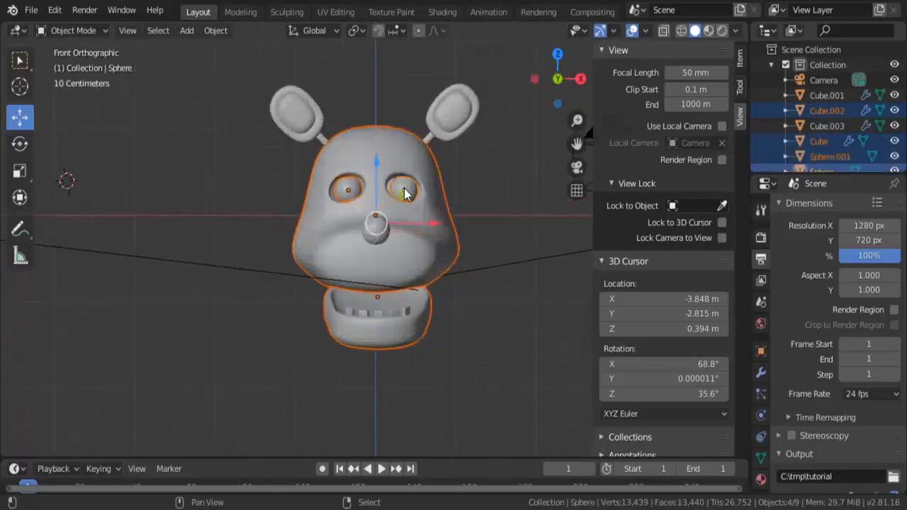
Step: Try raising the selected head parts straight up without the ears, and undo the move
scroll(391, 197, down, 8)
shift+middle_drag(373, 265, 364, 369)
drag(368, 285, 370, 109)
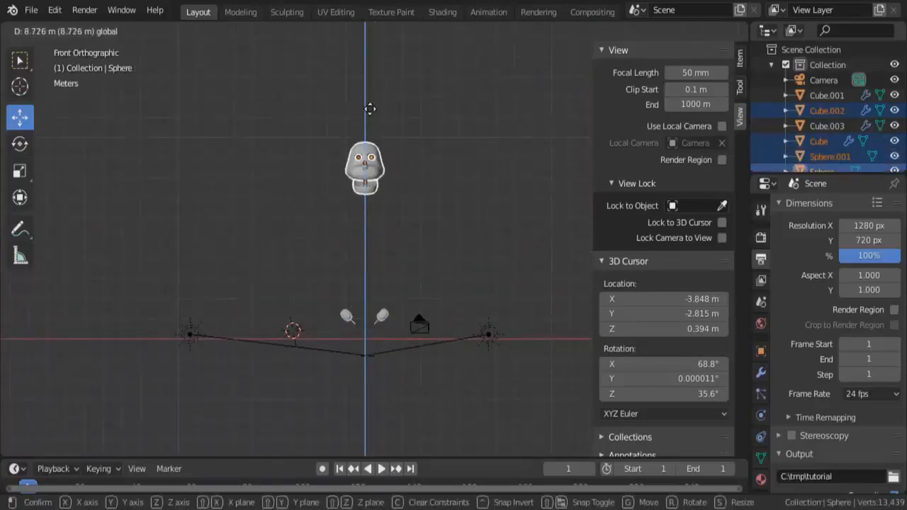
click(370, 109)
key(ctrl+z)
Step: Add both ears to the selection and raise the complete head vertically, well above the lights
shift+right_click(383, 322)
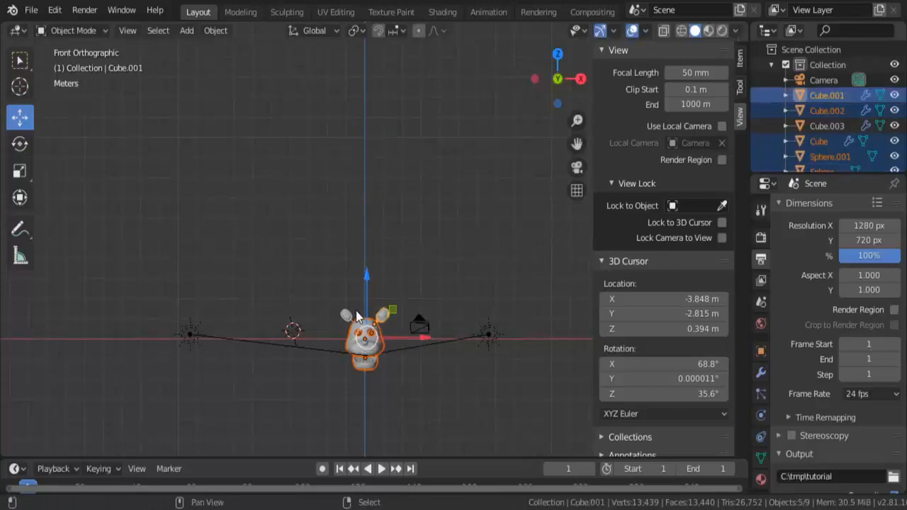
shift+right_click(358, 313)
key(g)
key(z)
click(386, 144)
scroll(386, 144, up, 5)
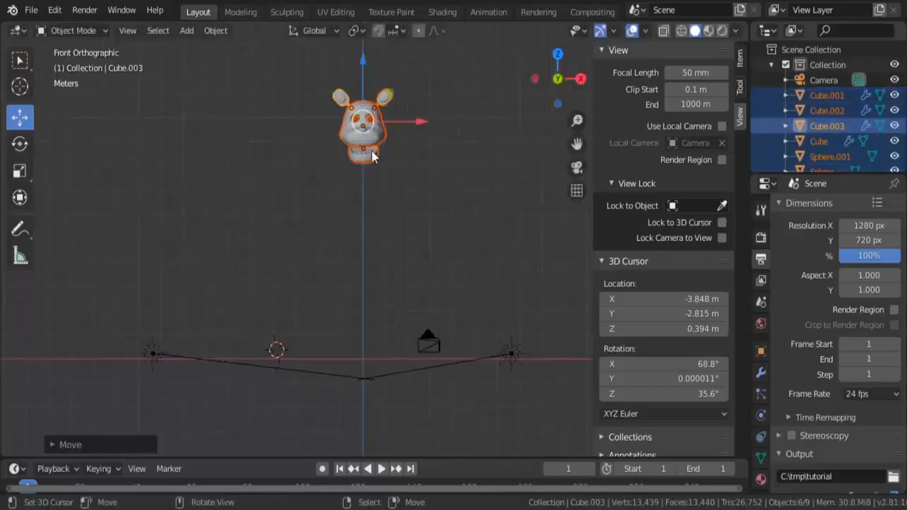
Step: Add a cube mesh for the body and place it directly below the jaw in the front view
right_click(363, 149)
key(shift+a)
mouse_move(410, 207)
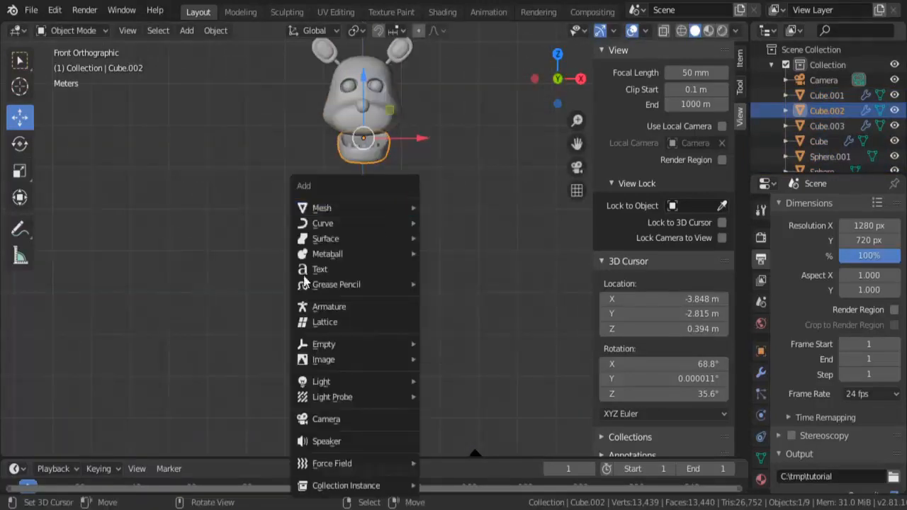
key(shift+a)
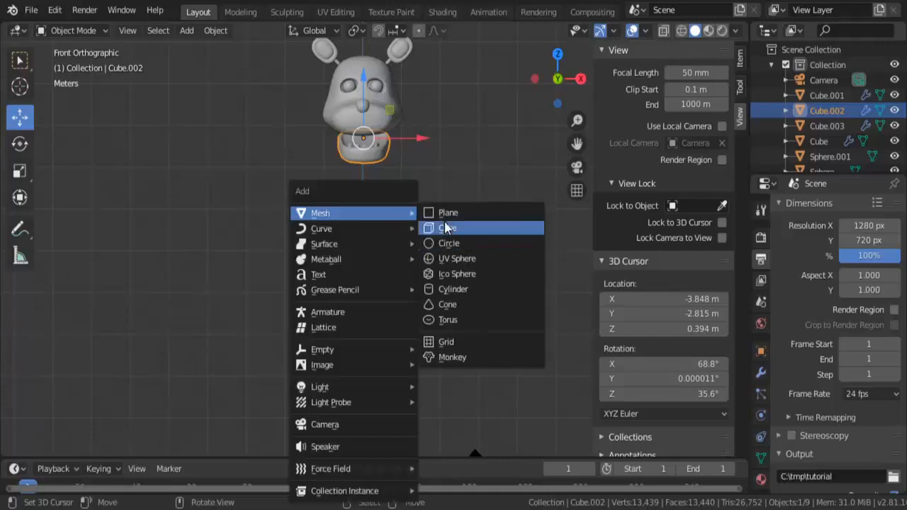
click(445, 227)
scroll(445, 227, down, 6)
key(g)
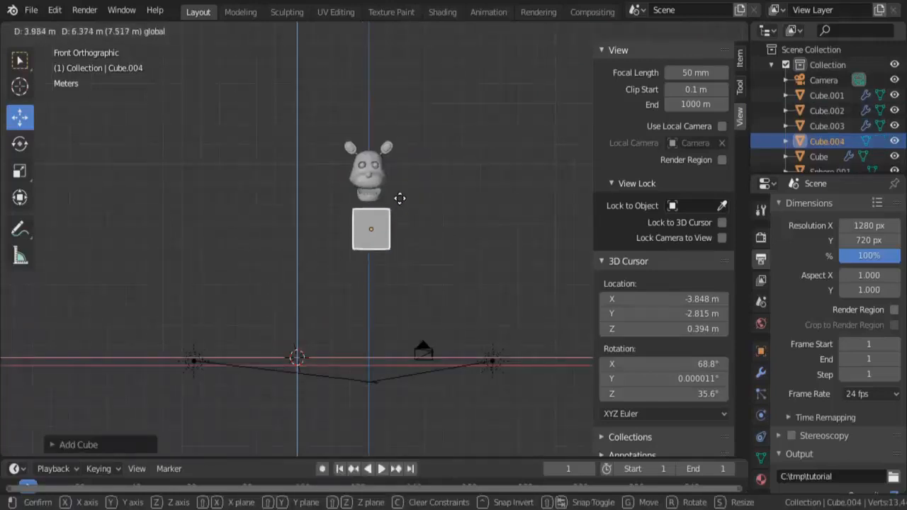
click(394, 200)
Step: Align the body cube beneath the head in the side view
scroll(394, 213, up, 2)
key(KP_3)
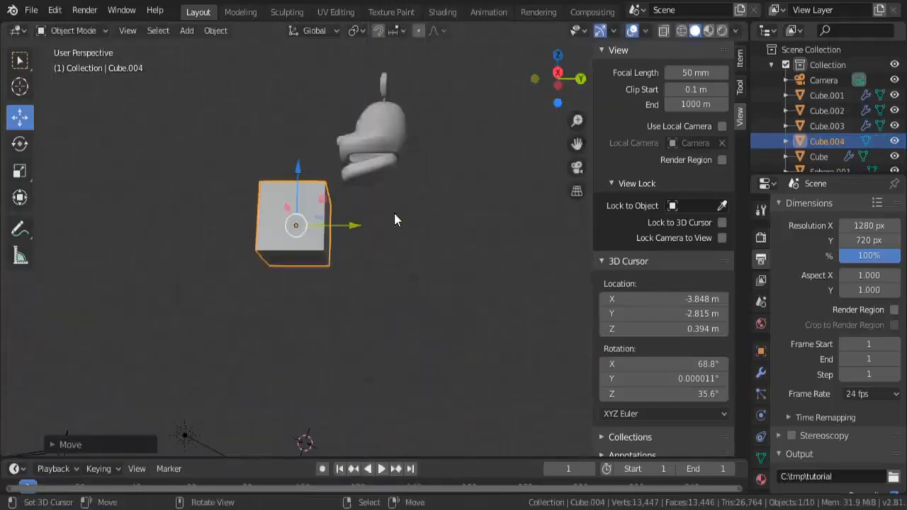
key(g)
click(386, 214)
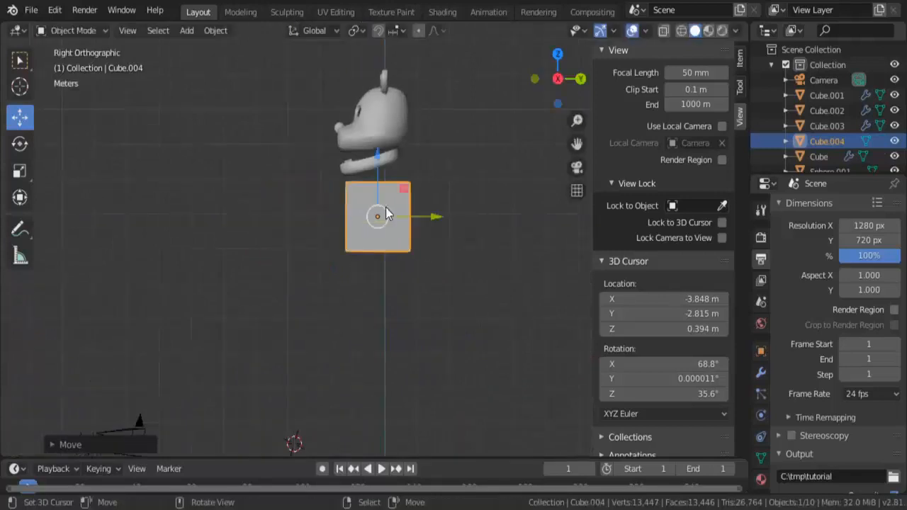
key(shift+a)
key(Escape)
key(shift+a)
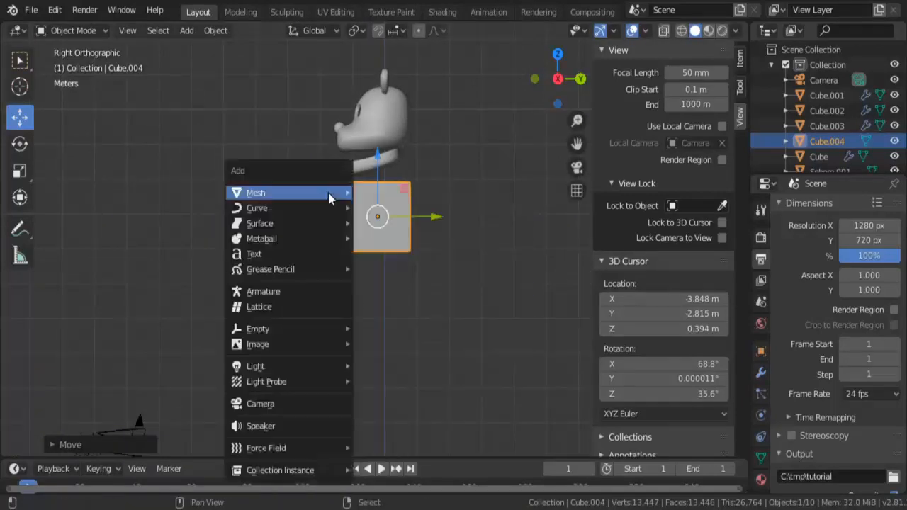
key(Escape)
click(183, 28)
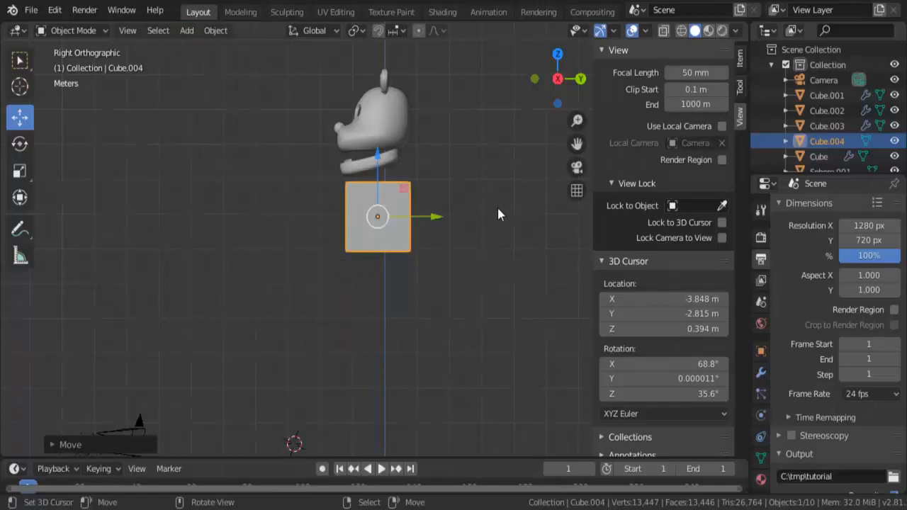
Step: Add a Subdivision Surface modifier to the body cube with 2 viewport subdivisions
key(KP_1)
scroll(473, 196, up, 7)
scroll(464, 206, down, 5)
click(761, 372)
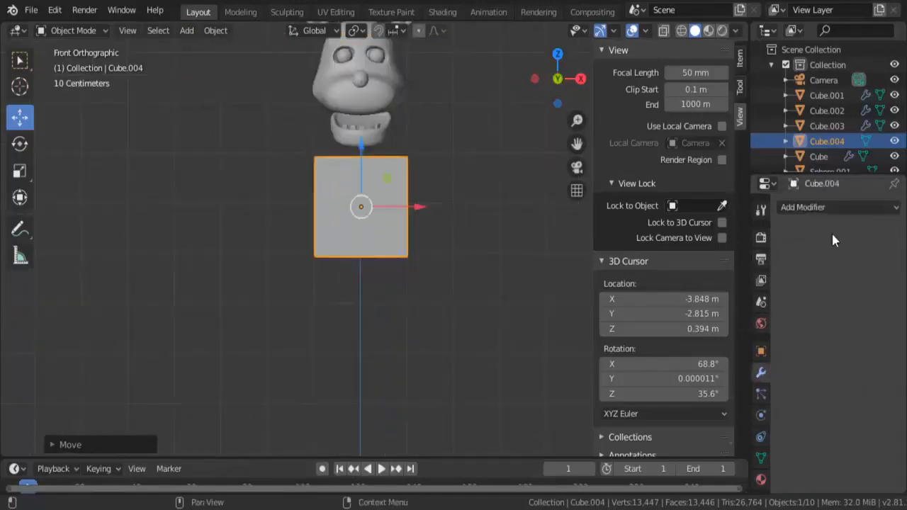
click(829, 207)
click(656, 457)
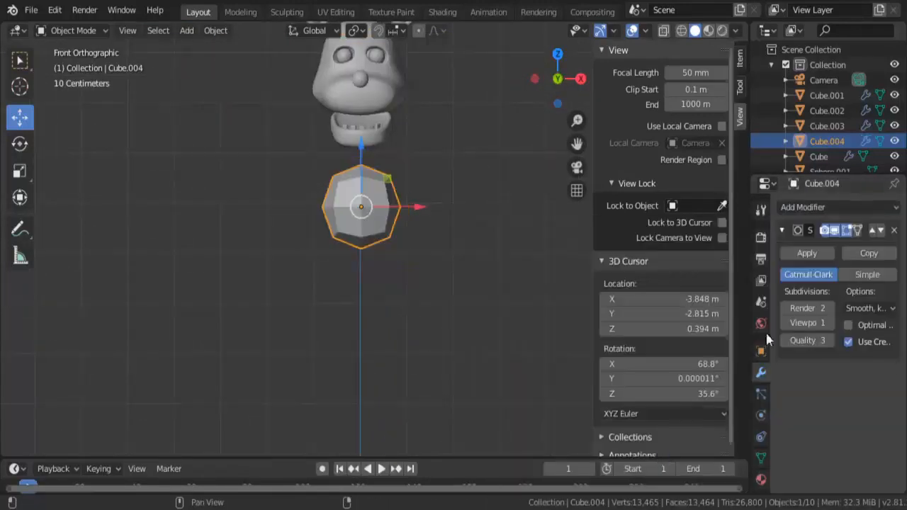
click(831, 323)
Step: Scale the rounded body uniformly until it is about as wide as the head
key(KP_3)
scroll(373, 236, up, 2)
key(s)
click(374, 234)
scroll(374, 234, down, 5)
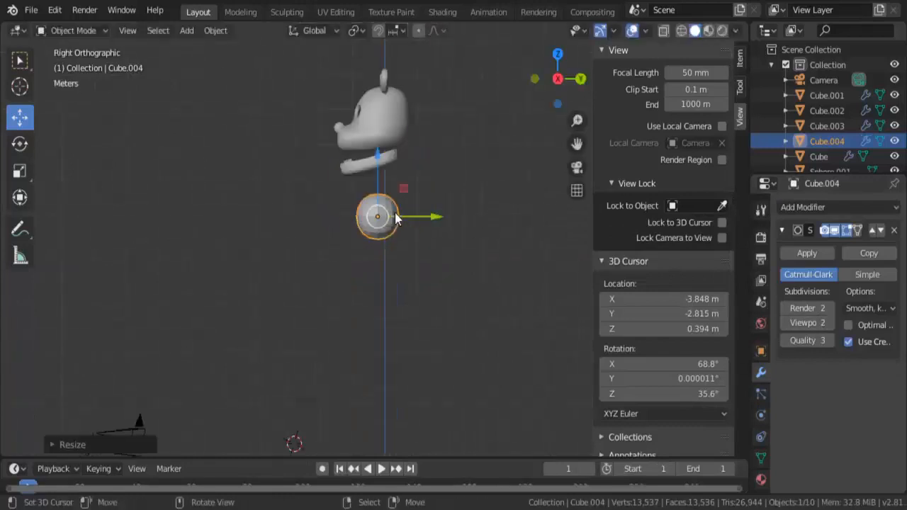
key(s)
click(437, 224)
key(KP_1)
key(s)
click(436, 231)
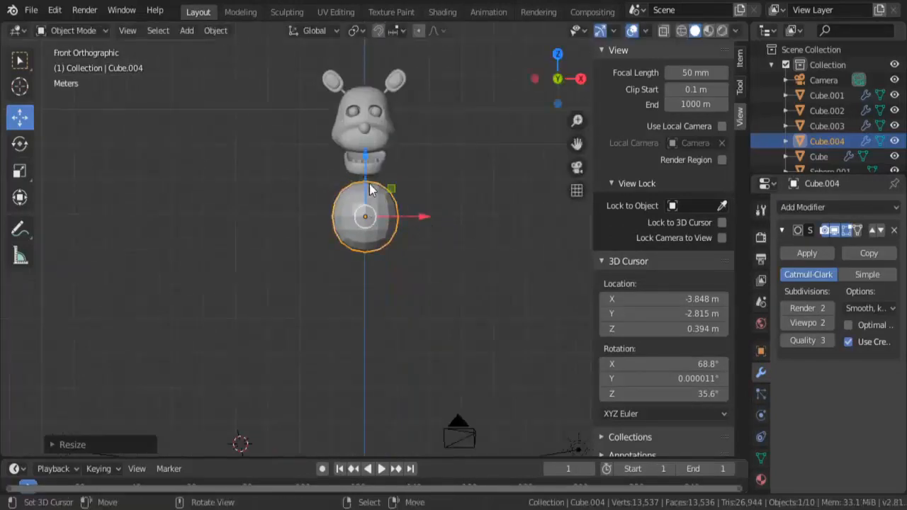
Step: Lower the body and stretch it vertically into a torso, cutting three evenly spaced horizontal edge loops around it
mouse_move(370, 175)
mouse_down()
mouse_move(376, 215)
mouse_move(364, 195)
mouse_move(366, 153)
mouse_move(366, 191)
mouse_up()
key(Tab)
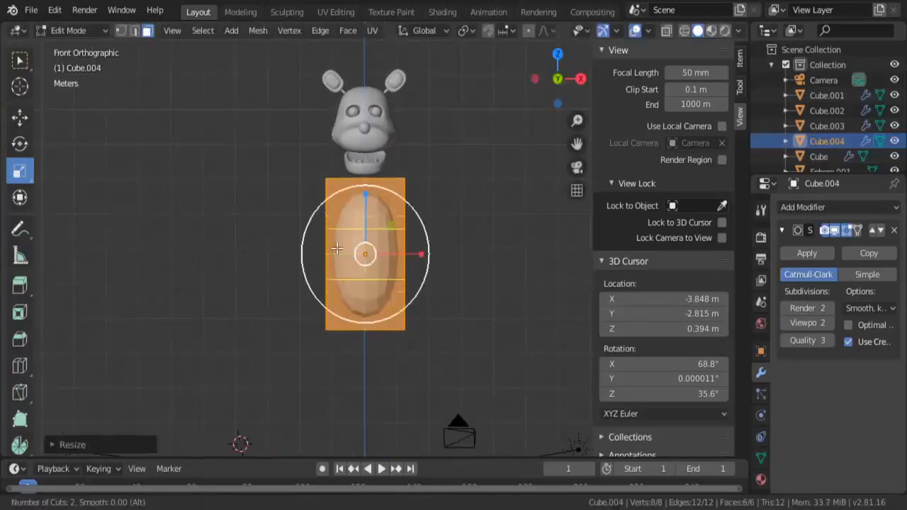
click(337, 248)
right_click(463, 251)
key(Tab)
Step: Cut two evenly spaced vertical edge loops through the body's side faces
key(KP_3)
key(Tab)
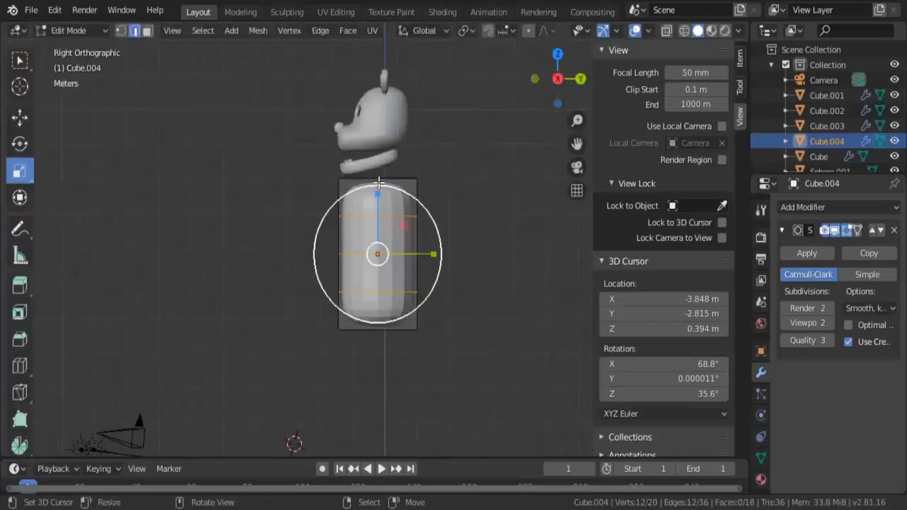
click(374, 173)
right_click(374, 172)
key(Tab)
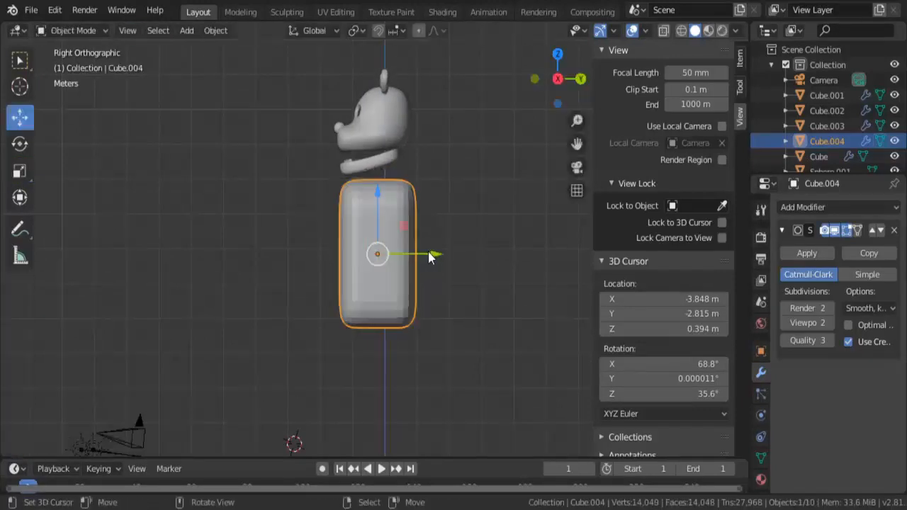
Step: Apply smooth shading to the body
key(KP_1)
key(KP_3)
scroll(234, 153, up, 3)
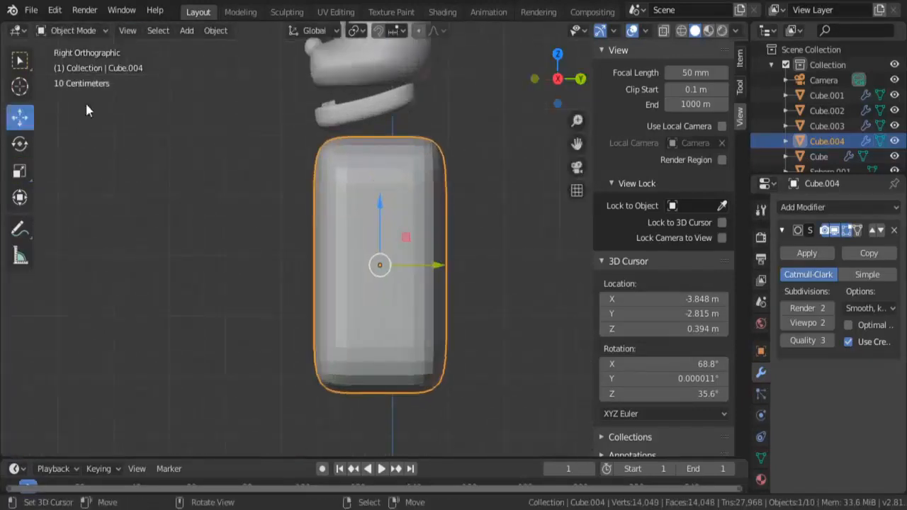
click(224, 32)
click(292, 333)
key(KP_1)
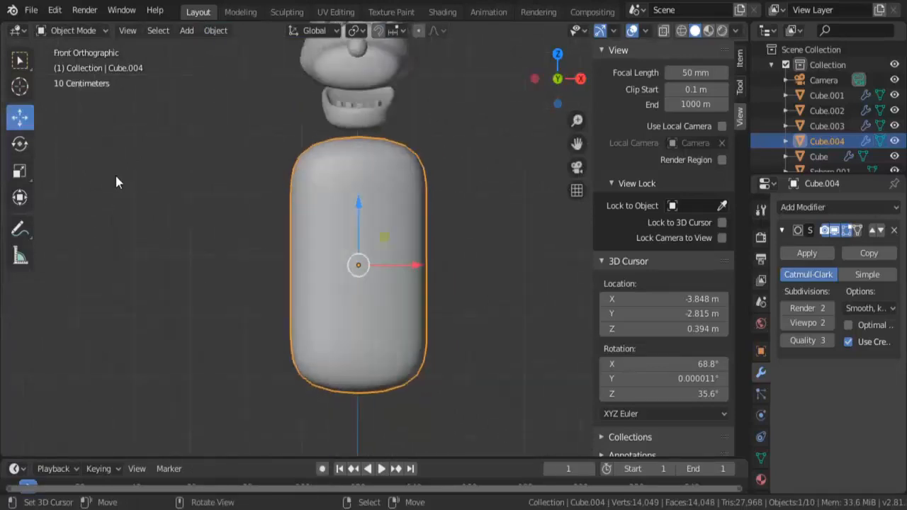
Step: Select the lowest row of faces on both sides of the body and scale them along X by about 1.17
key(KP_3)
key(Tab)
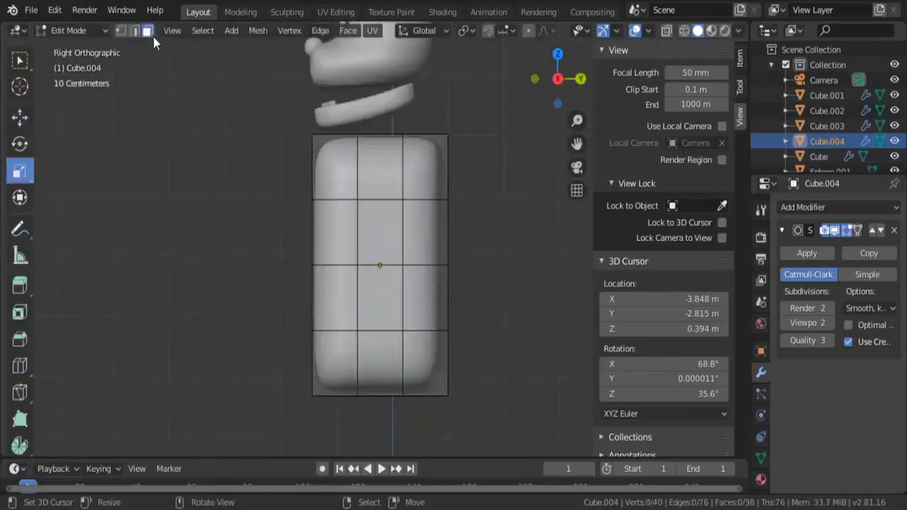
right_click(337, 363)
shift+right_click(421, 358)
shift+right_click(377, 365)
middle_drag(333, 377, 545, 388)
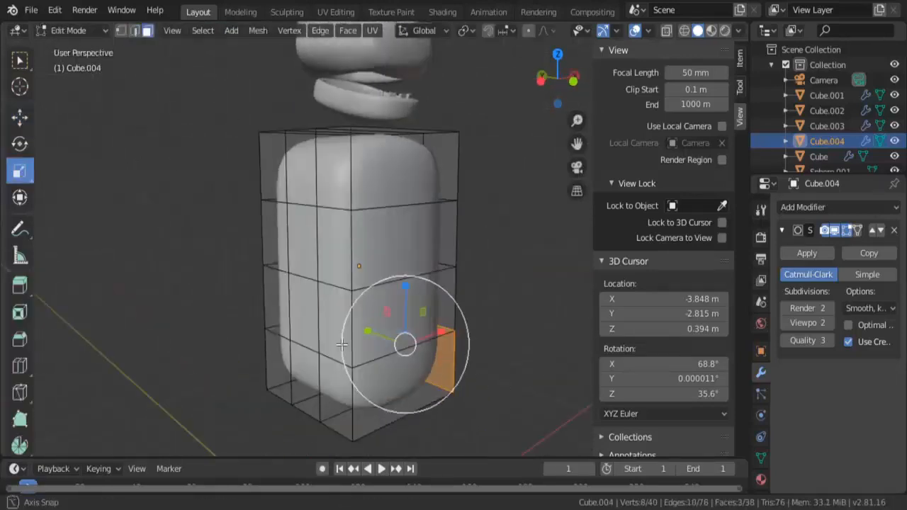
shift+right_click(336, 390)
shift+right_click(288, 376)
key(KP_1)
key(s)
key(x)
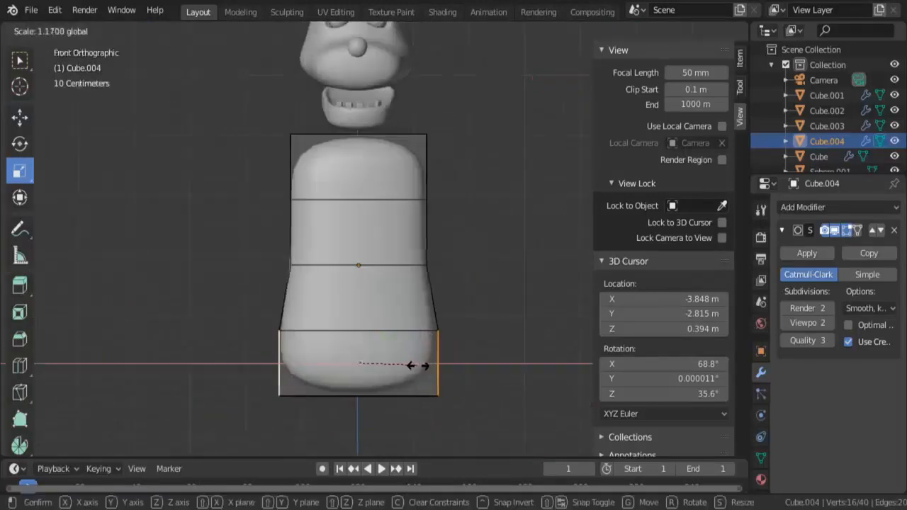
click(415, 366)
Step: Raise the whole body slightly along Z toward the jaw
key(Tab)
scroll(430, 312, down, 3)
mouse_move(368, 201)
mouse_down()
mouse_move(368, 177)
mouse_move(370, 196)
mouse_up()
Step: Select the top row of faces on both sides of the body and scale them along X by about 1.11
key(KP_3)
scroll(425, 209, up, 1)
key(Tab)
right_click(405, 184)
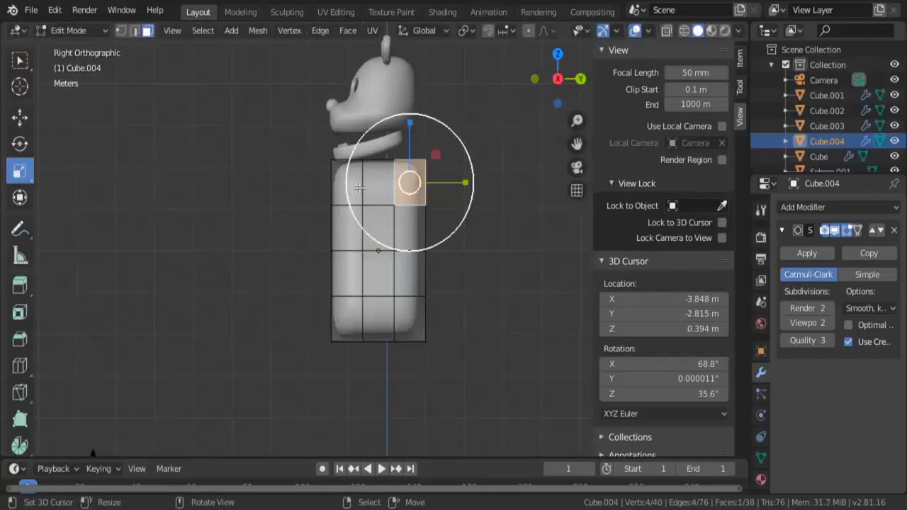
shift+right_click(369, 188)
shift+right_click(343, 195)
middle_drag(309, 209, 468, 253)
shift+right_click(324, 208)
shift+right_click(324, 208)
shift+right_click(306, 194)
shift+right_click(342, 222)
shift+right_click(320, 207)
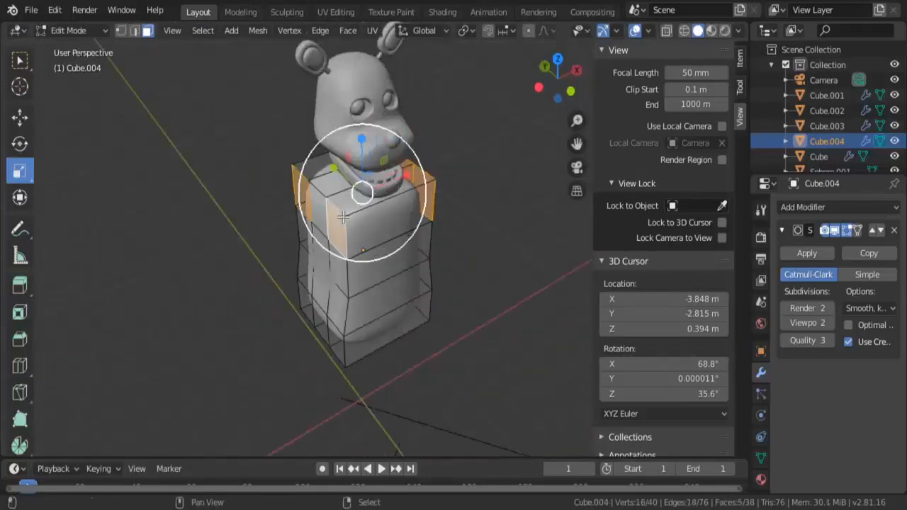
key(KP_5)
key(KP_1)
key(s)
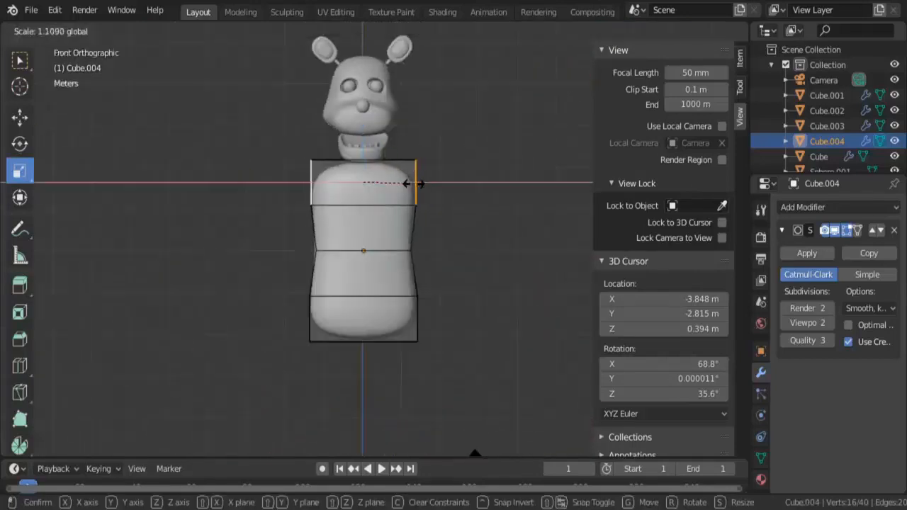
click(414, 184)
Step: Scale the whole body down slightly and clear the face selection in its mesh
key(Tab)
key(s)
click(430, 219)
key(KP_3)
key(Tab)
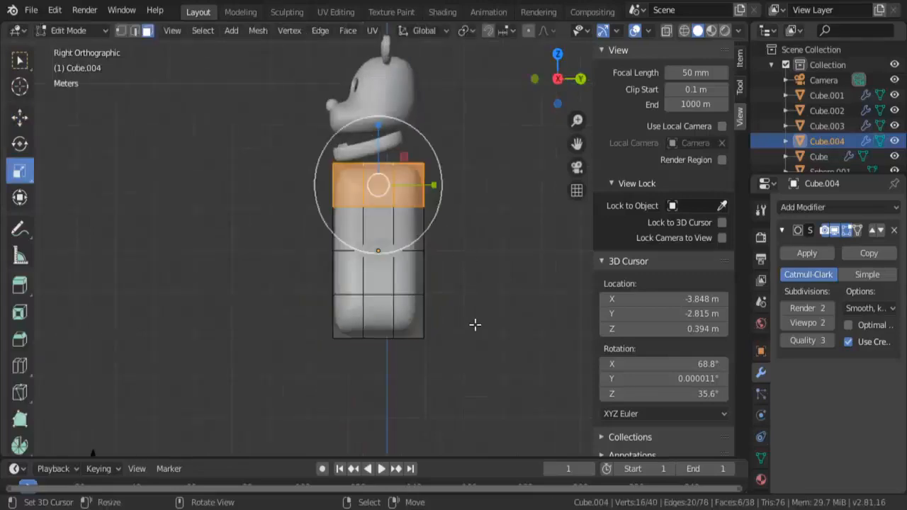
middle_drag(475, 325, 475, 214)
key(alt+a)
key(Tab)
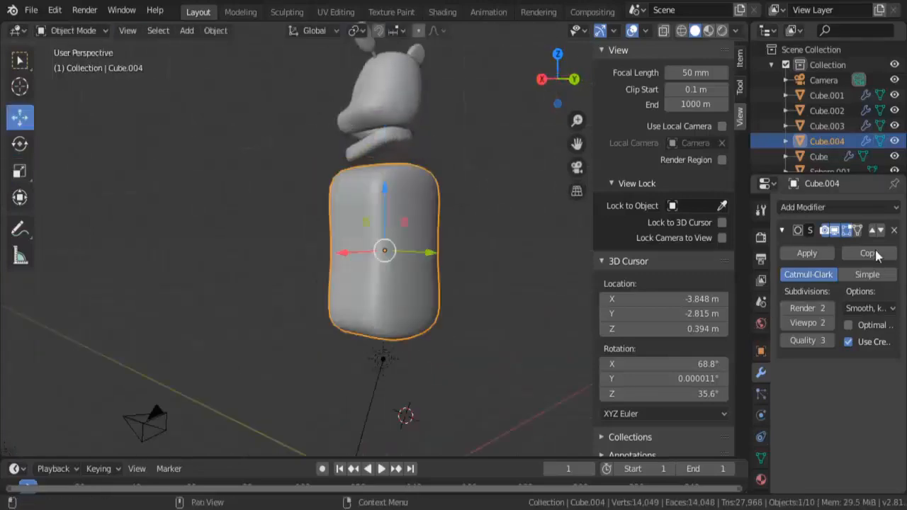
Step: Try a Smooth modifier with a factor of 10 on the body, and remove it
click(866, 207)
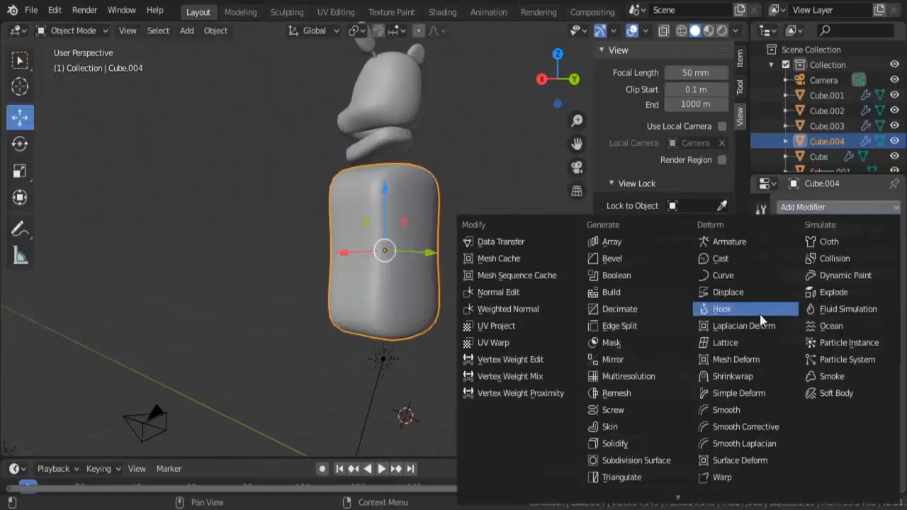
click(748, 410)
middle_drag(413, 364, 567, 414)
drag(853, 418, 894, 418)
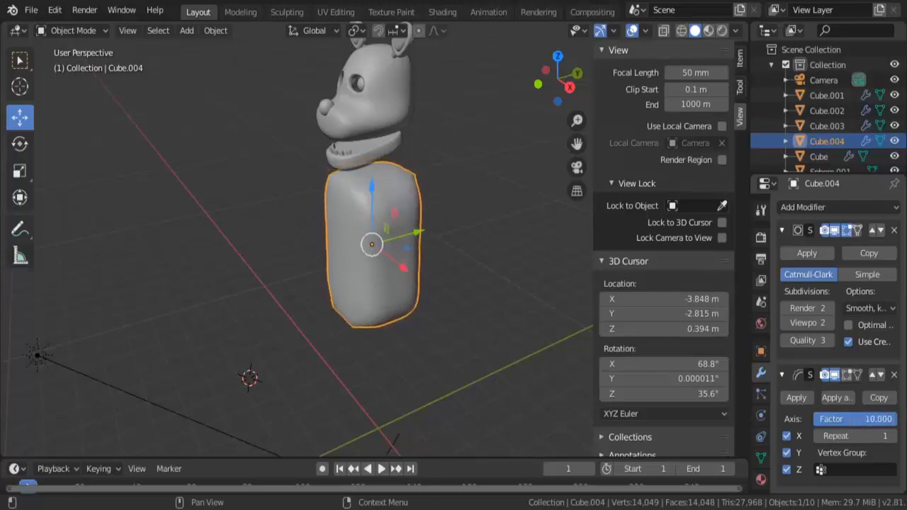
click(896, 375)
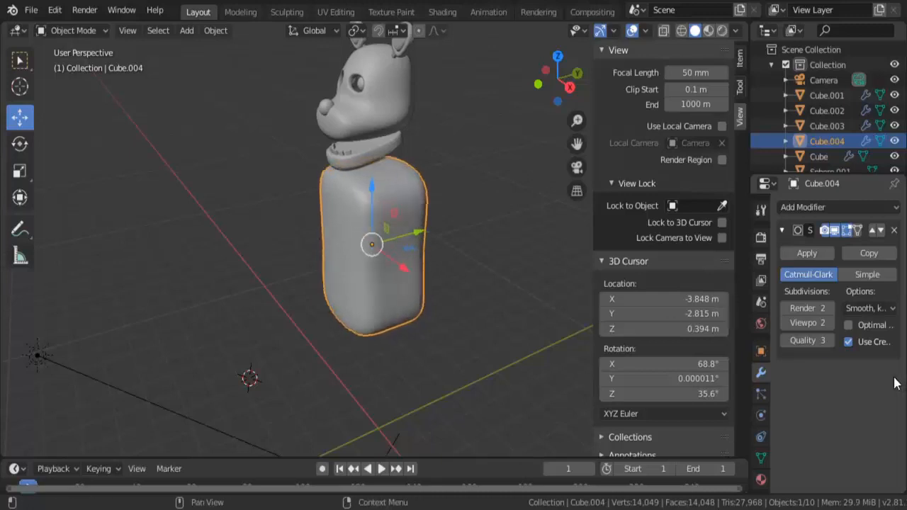
key(KP_1)
scroll(301, 220, up, 5)
scroll(335, 230, down, 5)
key(KP_3)
scroll(453, 227, up, 4)
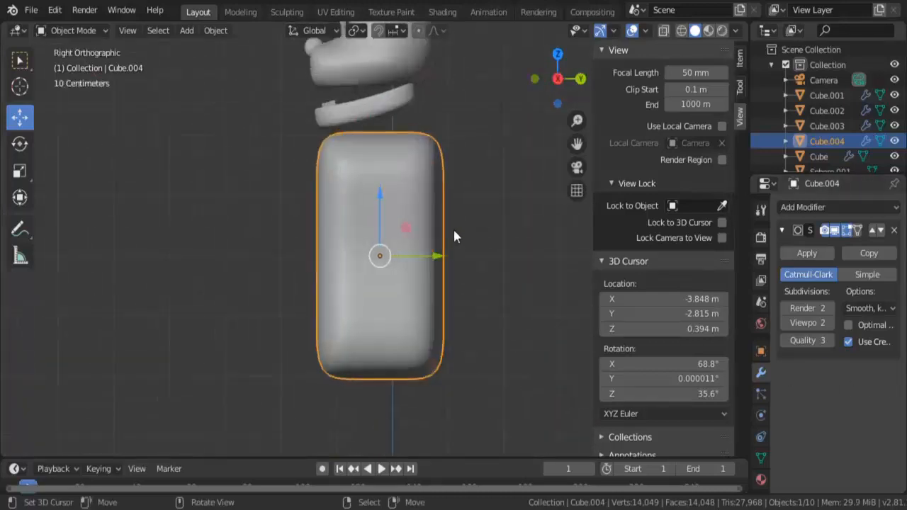
Step: Scale the whole body down slightly and raise it a little along Z
key(s)
click(436, 245)
drag(377, 204, 376, 199)
Step: Select the body's top front edge and move it back and down in the side view to slope the upper chest
key(Tab)
middle_drag(397, 234, 368, 213)
click(324, 172)
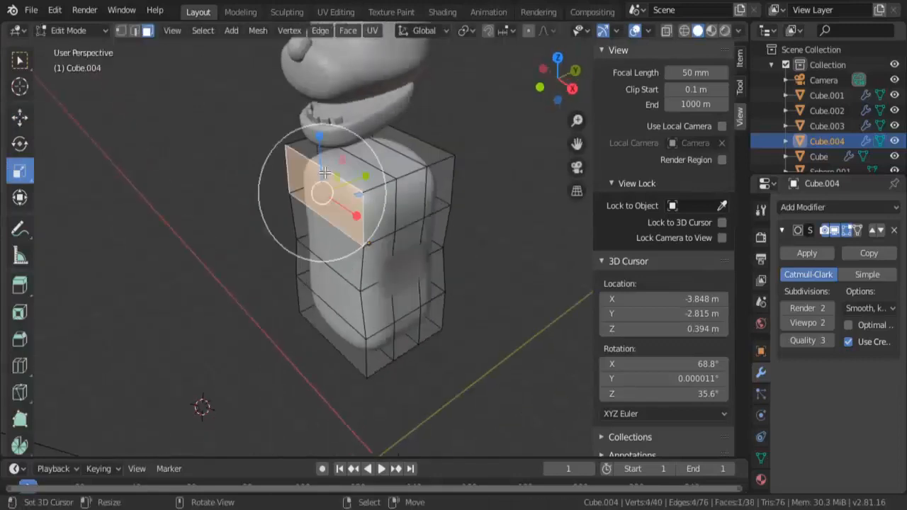
click(135, 32)
click(333, 220)
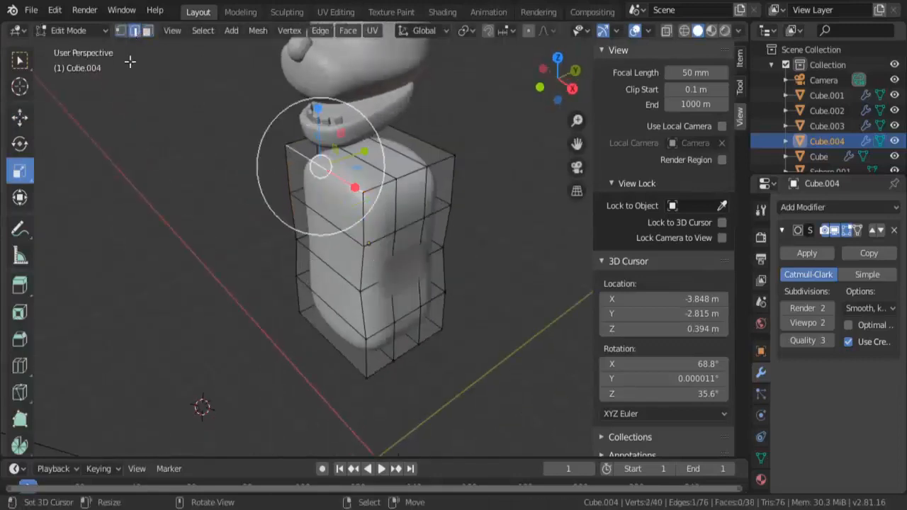
key(KP_3)
key(g)
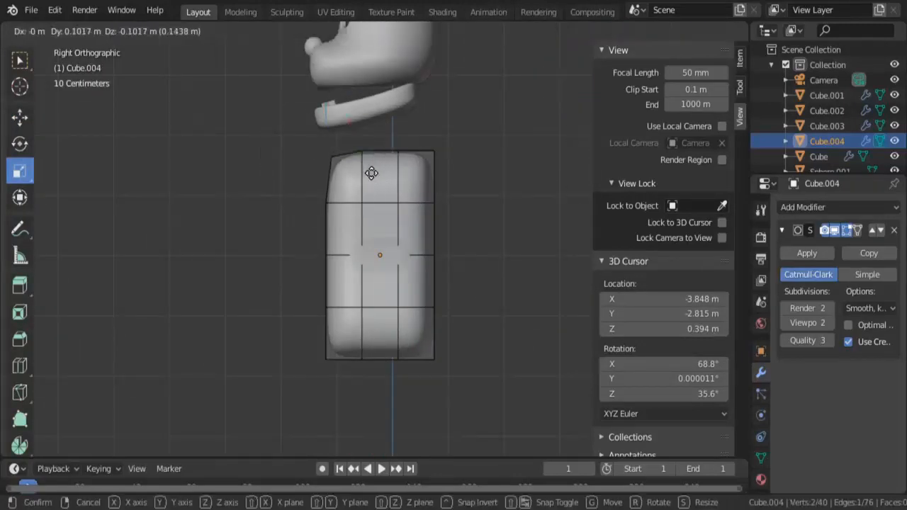
key(Escape)
drag(382, 149, 365, 136)
Step: Raise the whole body toward the jaw and adjust its overall scale slightly to suit the head
key(Tab)
drag(406, 225, 401, 197)
key(KP_1)
scroll(404, 212, down, 3)
mouse_move(405, 207)
middle_down()
mouse_move(393, 218)
mouse_move(411, 222)
middle_up()
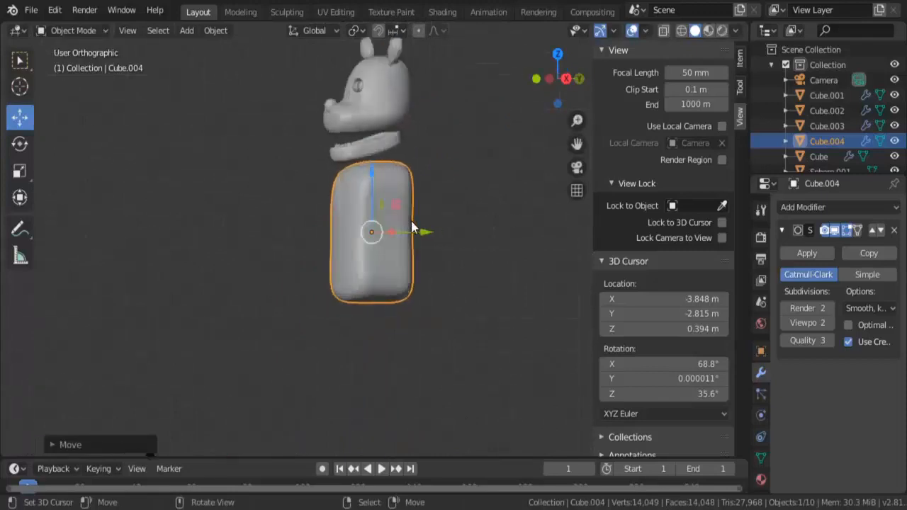
key(KP_1)
scroll(452, 193, down, 2)
key(s)
click(466, 194)
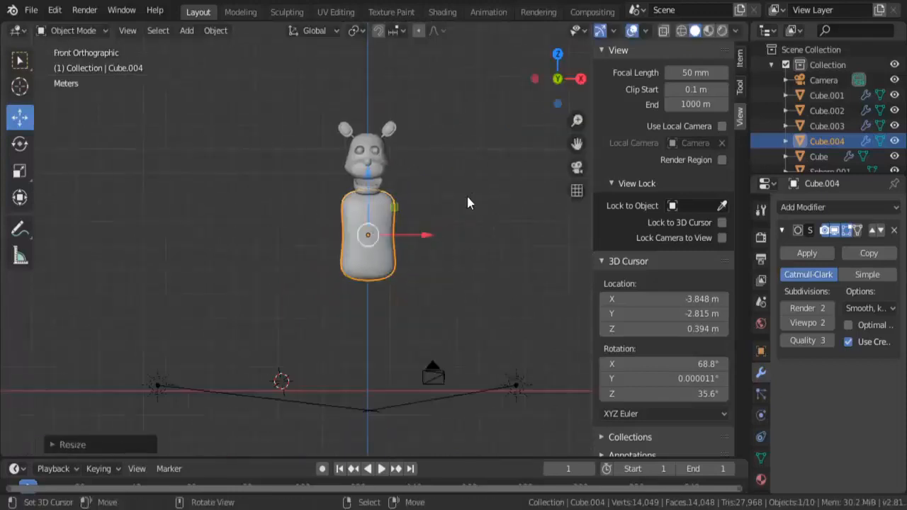
Step: Reposition the body beneath the jaw in the side view
key(KP_3)
scroll(425, 209, up, 4)
key(g)
click(402, 210)
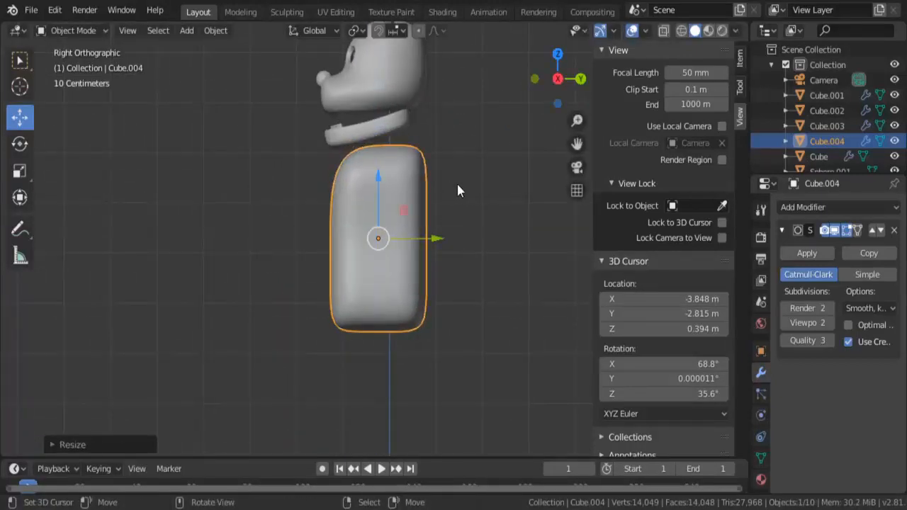
key(g)
click(399, 207)
Step: Select the central upper-middle face on each side of the body and scale the pair up by about 1.14
key(KP_1)
key(Tab)
middle_drag(468, 208, 390, 222)
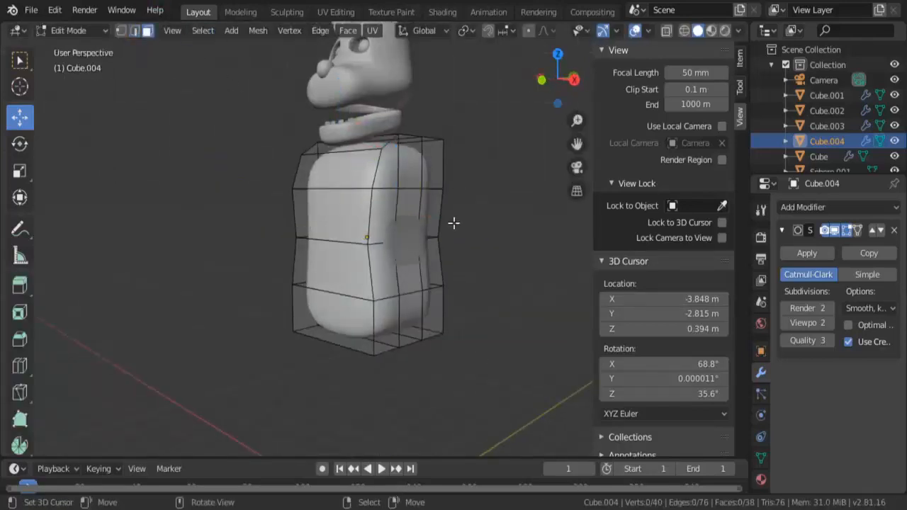
middle_drag(421, 205, 445, 266)
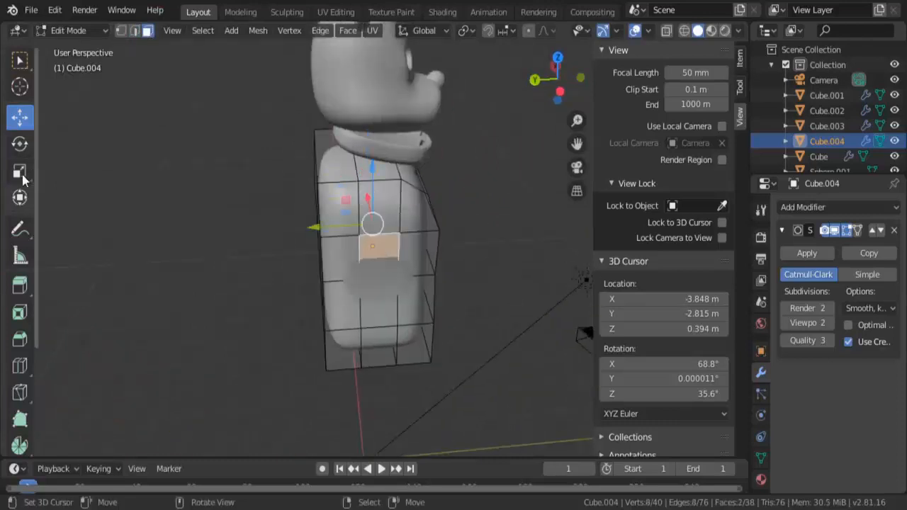
click(22, 180)
key(KP_1)
key(s)
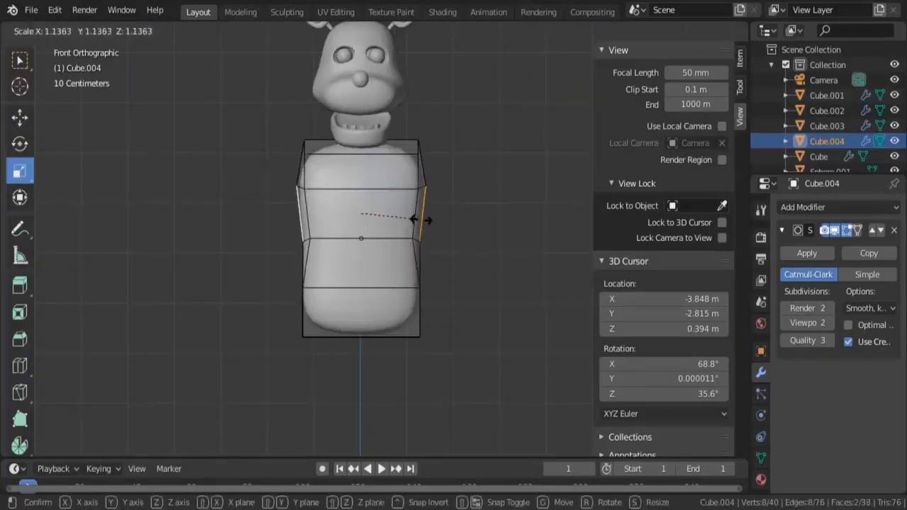
click(419, 220)
key(Tab)
key(KP_3)
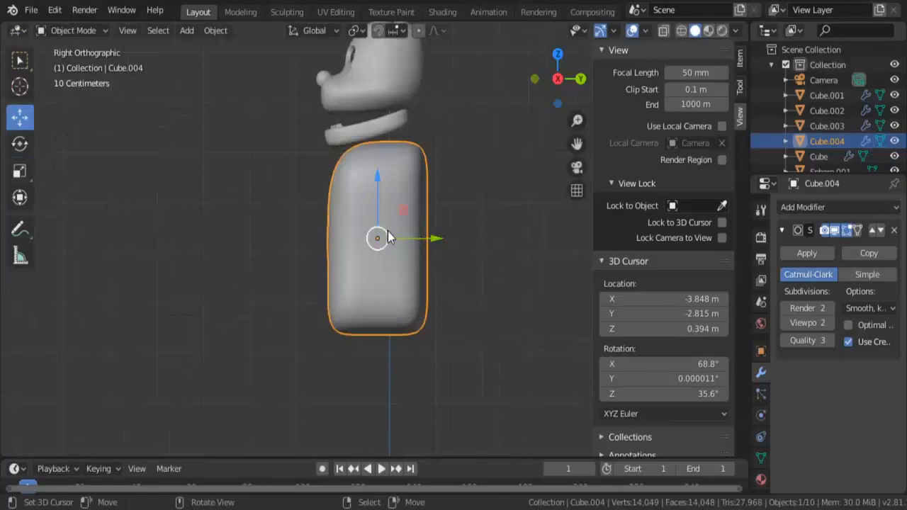
key(Tab)
middle_drag(388, 237, 368, 163)
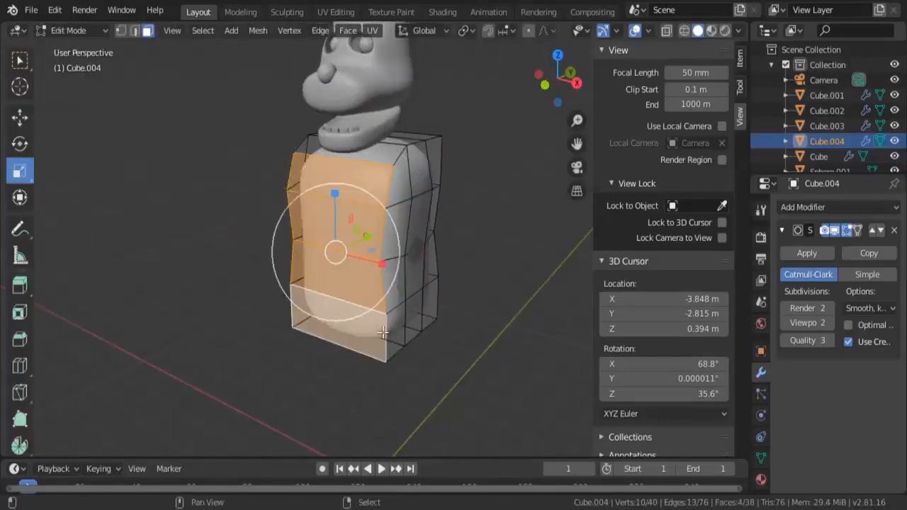
key(Tab)
key(KP_3)
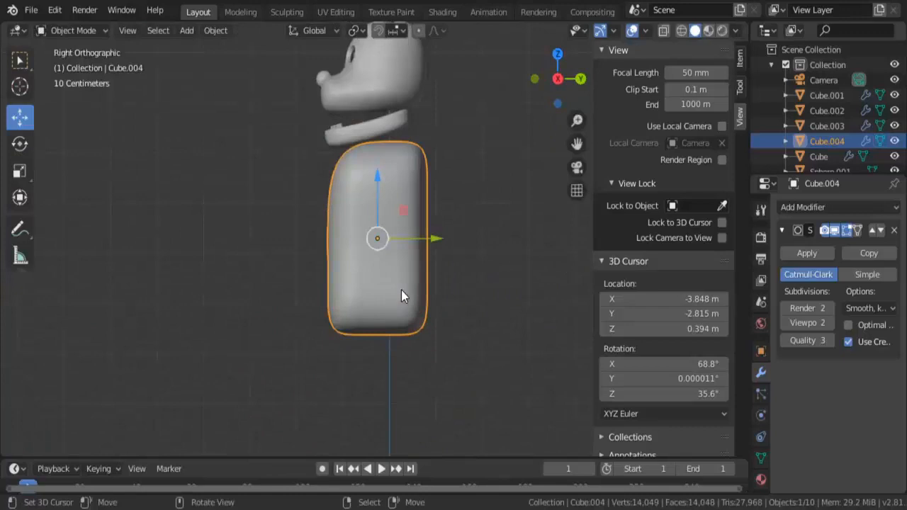
Step: Duplicate the entire body mesh in Edit Mode and move the copy forward along Y in front of the torso
key(Tab)
scroll(419, 241, up, 3)
key(a)
key(a)
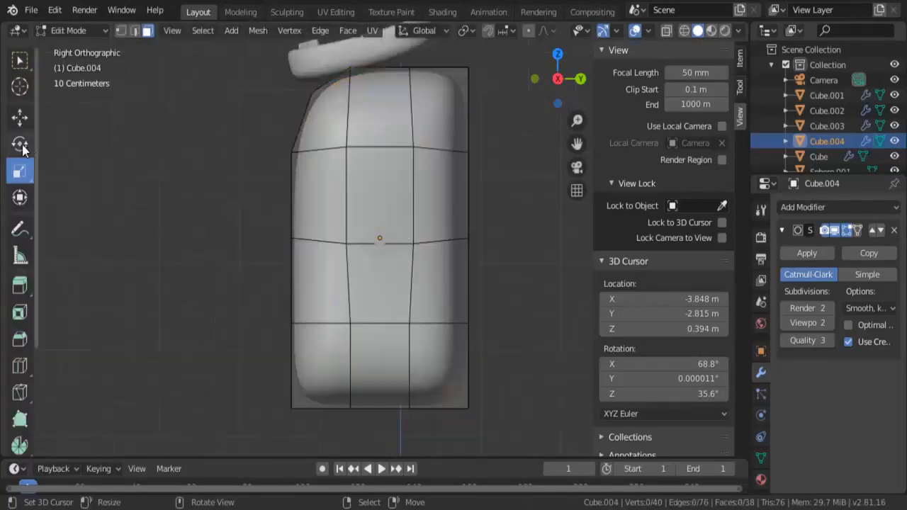
click(20, 117)
key(a)
key(shift+d)
right_click(436, 234)
drag(438, 237, 296, 249)
Step: Scale the duplicate down, flatten it along Y into a thin plate, and enlarge the plate by about 1.1
key(s)
click(384, 274)
key(s)
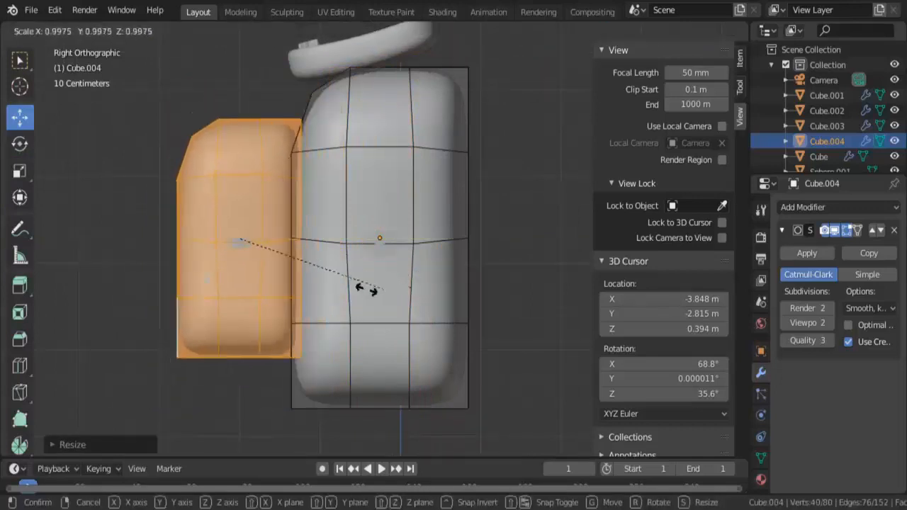
click(371, 293)
click(20, 171)
drag(295, 240, 257, 241)
key(s)
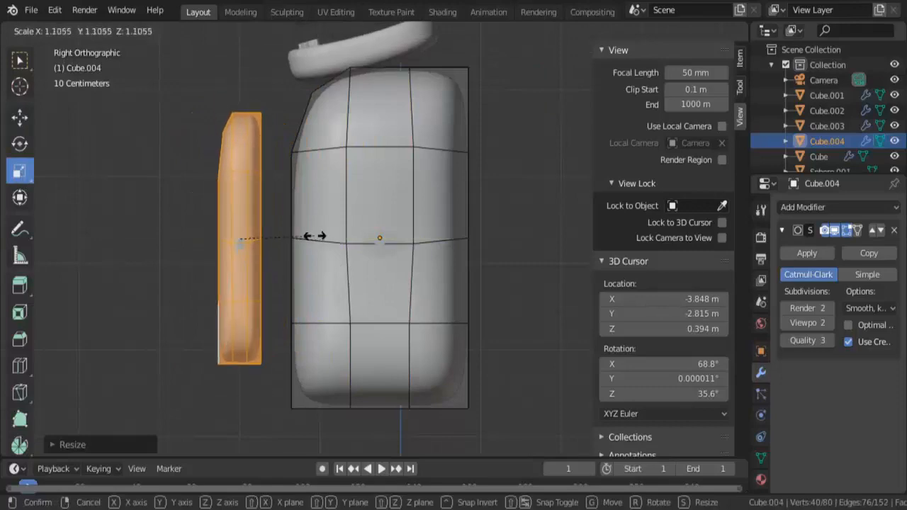
Step: Place the plate against the torso's front, enlarge it slightly and centre it as a belly panel
key(g)
click(388, 245)
key(KP_1)
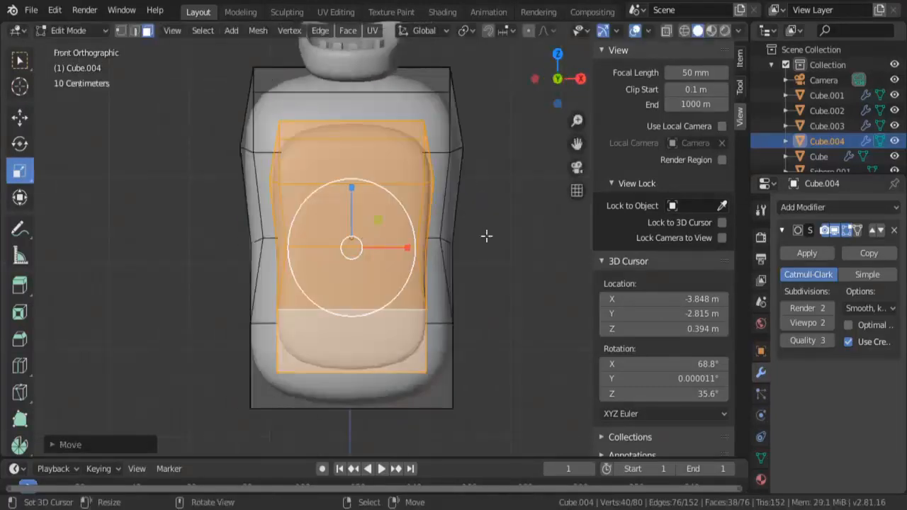
key(s)
key(g)
click(488, 212)
key(g)
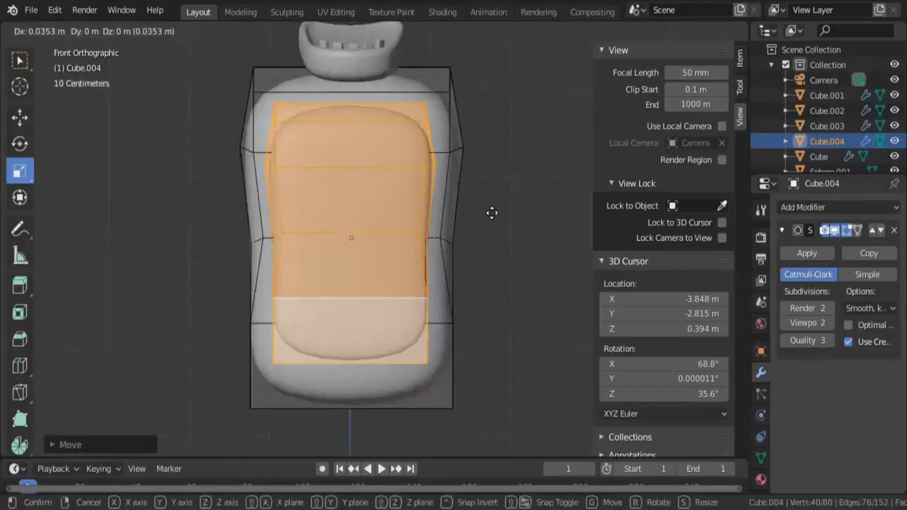
click(492, 212)
Step: Select the belly panel's two adjoining faces along its top and move them back toward the sloped chest
key(Tab)
scroll(491, 217, down, 5)
middle_drag(491, 216, 350, 281)
scroll(305, 250, up, 4)
key(Tab)
right_click(312, 153)
shift+right_click(329, 144)
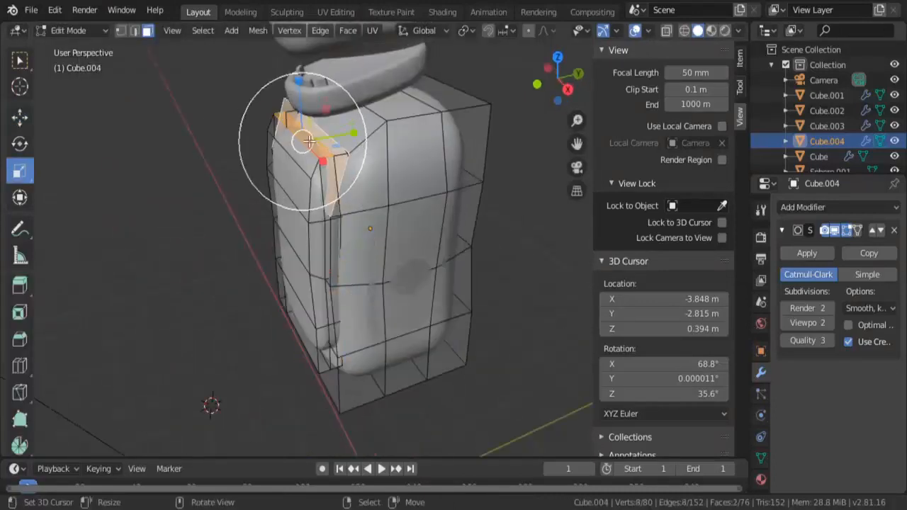
key(ctrl+z)
shift+right_click(301, 147)
key(KP_3)
key(g)
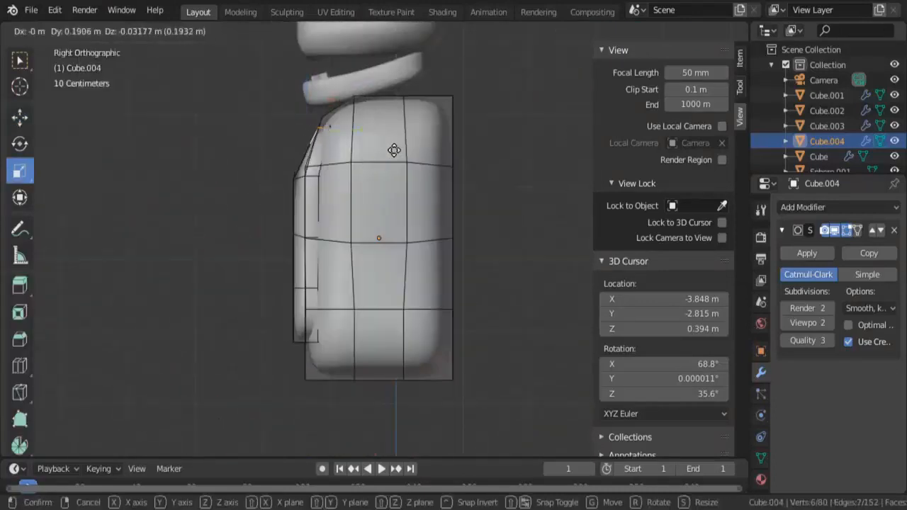
click(393, 148)
key(g)
click(405, 150)
key(Tab)
Step: Select the torso's bottom row of faces and scale it down to taper the lower body
middle_drag(372, 195, 588, 235)
scroll(506, 242, down, 2)
middle_drag(506, 247, 448, 243)
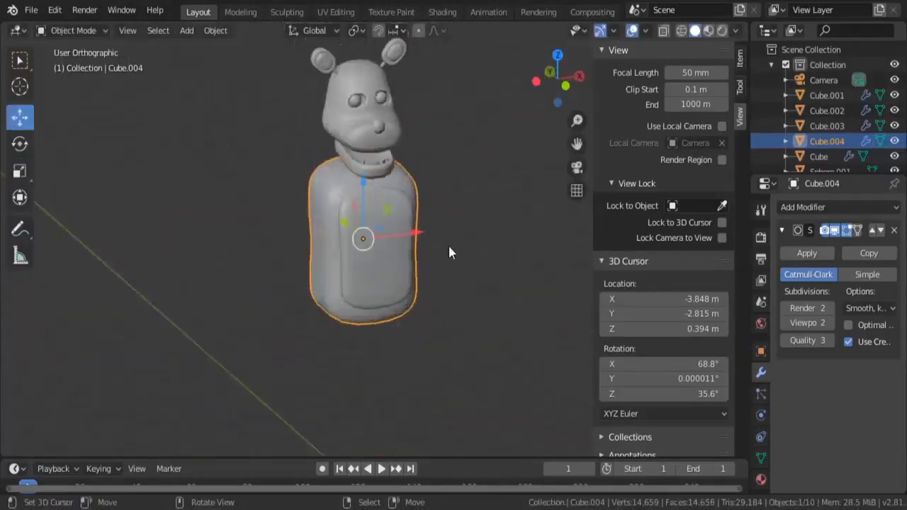
key(KP_3)
key(Tab)
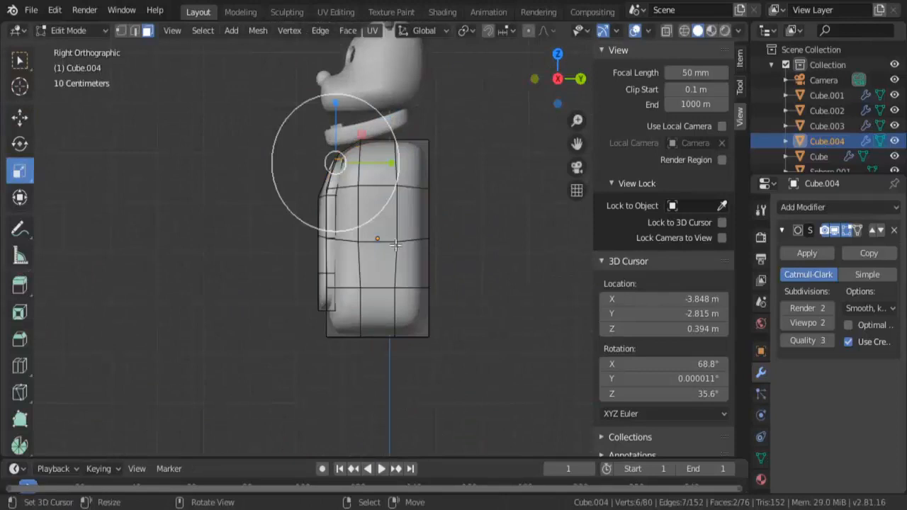
click(413, 309)
key(KP_1)
key(s)
click(498, 305)
key(Tab)
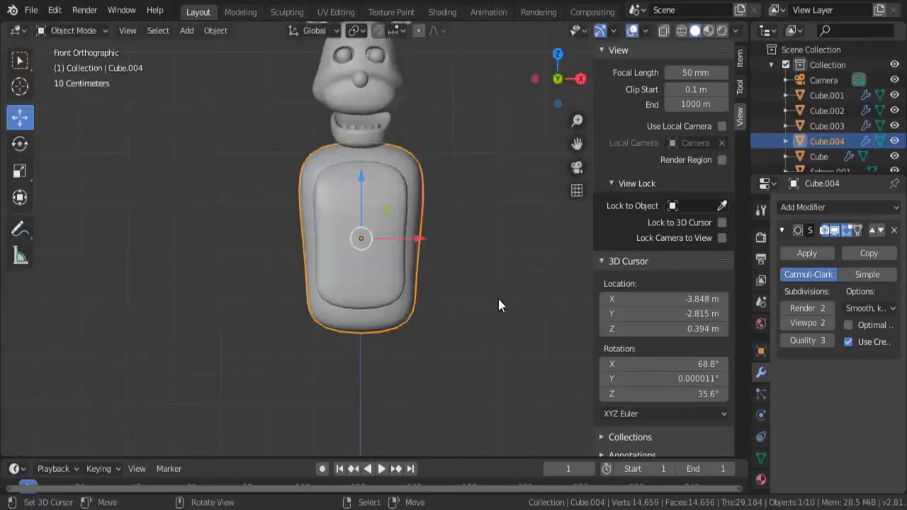
mouse_move(498, 304)
middle_down()
mouse_move(425, 367)
mouse_move(502, 303)
middle_up()
scroll(503, 303, down, 4)
scroll(496, 290, up, 3)
key(KP_1)
scroll(445, 227, up, 3)
key(Tab)
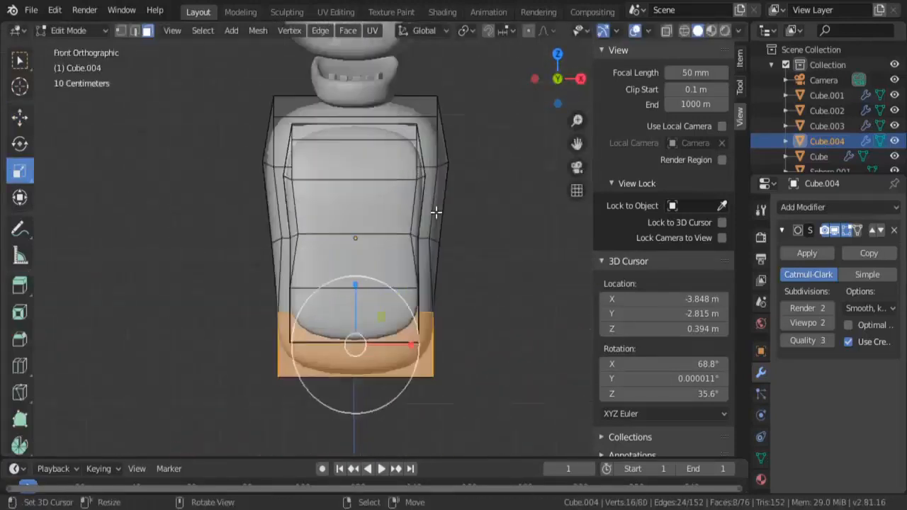
key(shift+a)
click(456, 234)
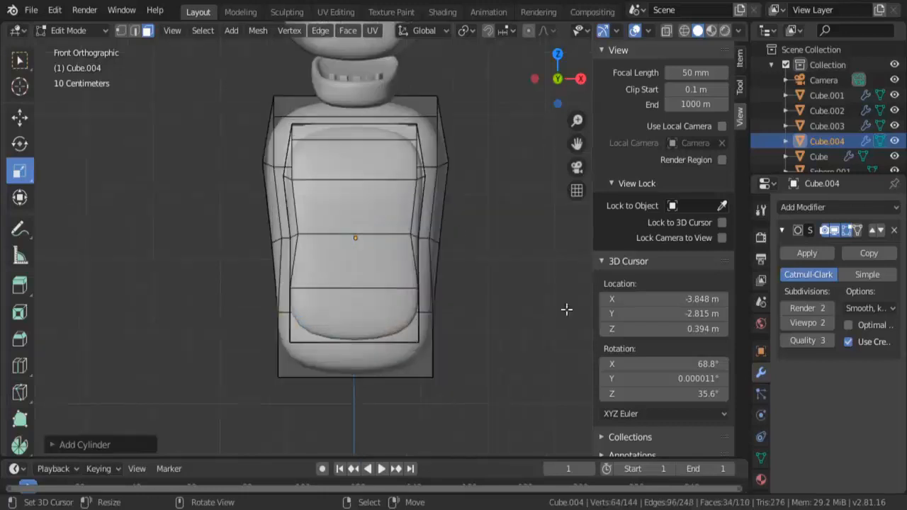
scroll(464, 334, down, 8)
scroll(298, 361, up, 3)
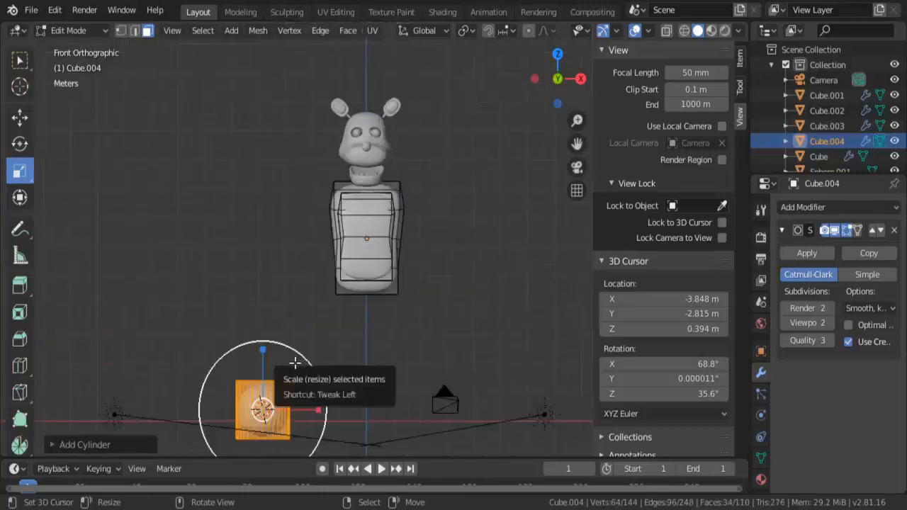
key(x)
click(298, 347)
scroll(543, 217, up, 4)
key(Tab)
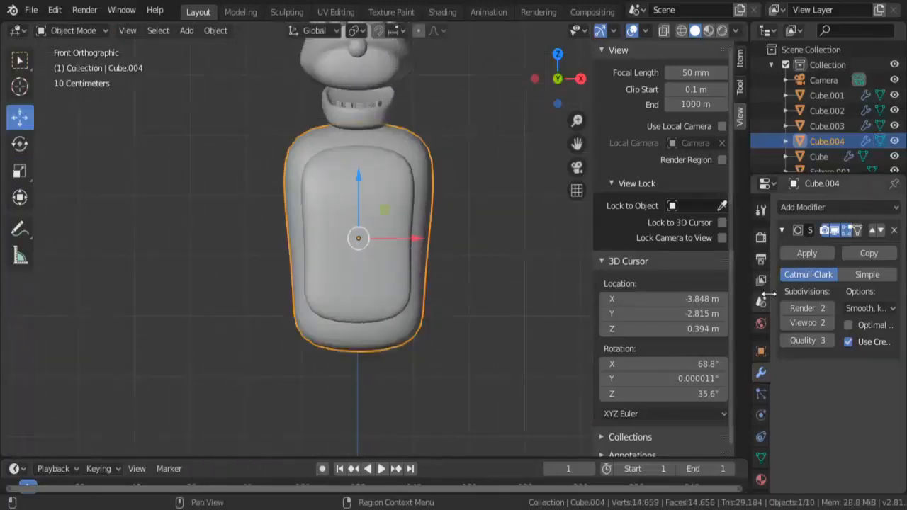
Step: Set the body's Subdivision render and viewport levels to 1 and apply the modifier
click(784, 308)
click(782, 321)
middle_drag(539, 241, 459, 260)
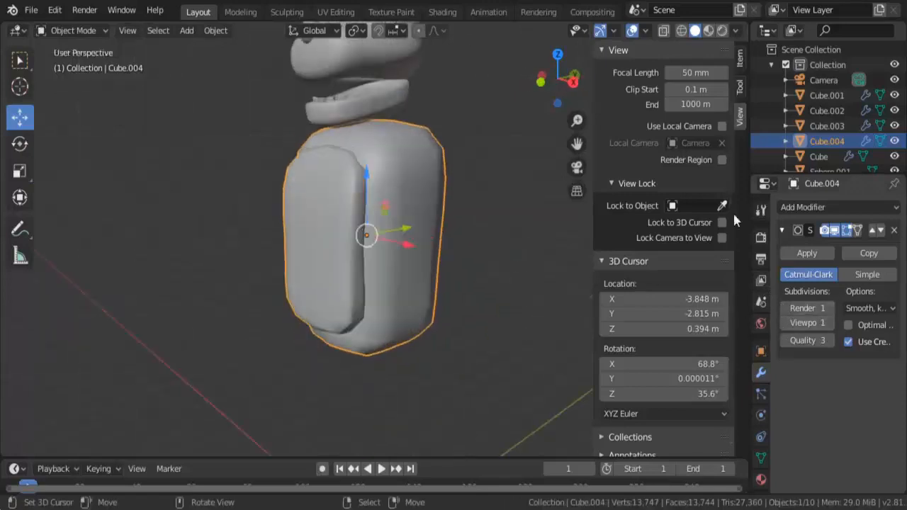
click(812, 253)
key(Tab)
key(Tab)
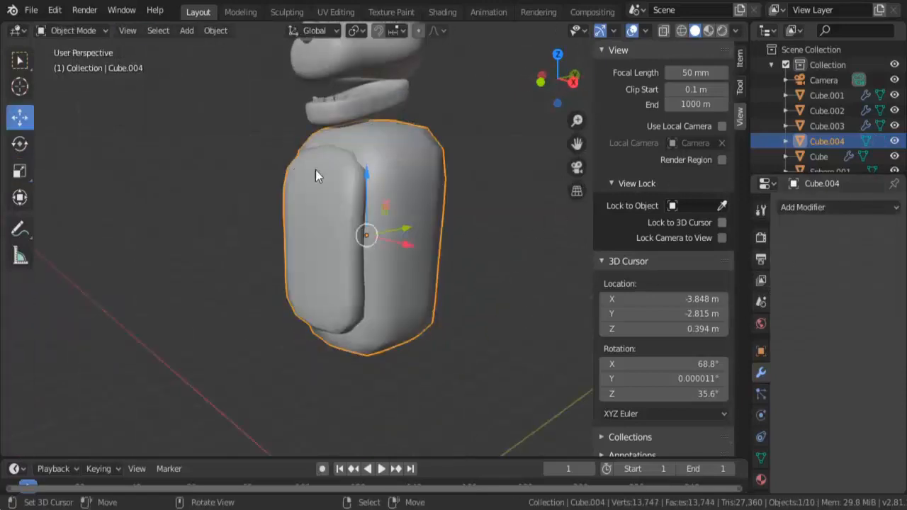
Step: Add a cylinder within the body mesh, scale it down to about 0.42 and move it over the upper chest
key(Tab)
key(shift+a)
click(334, 178)
key(KP_1)
key(s)
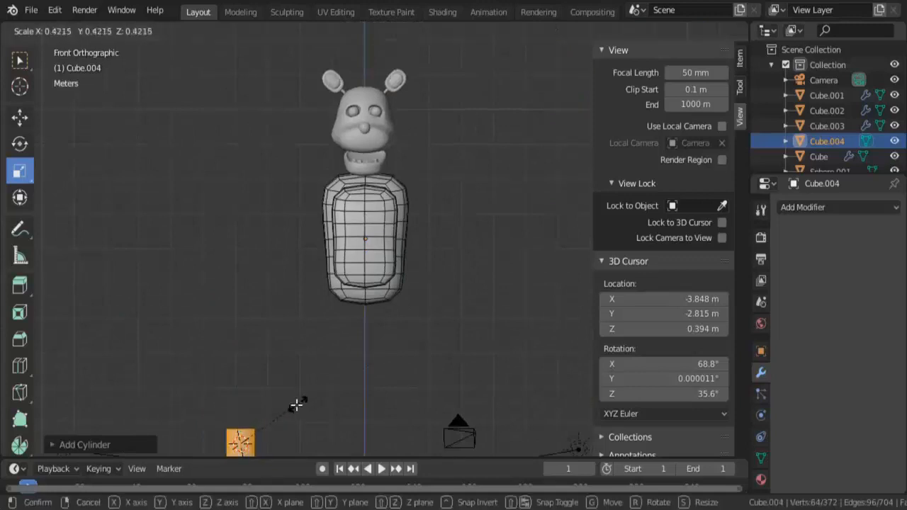
click(418, 167)
Step: Rotate the cylinder about the global Y axis so it lies horizontally across the chest
scroll(418, 166, up, 3)
key(r)
key(y)
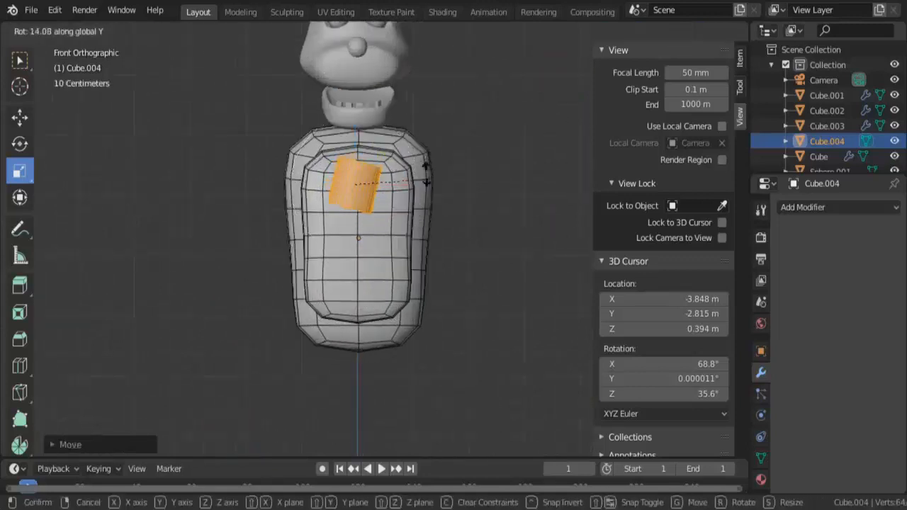
click(381, 268)
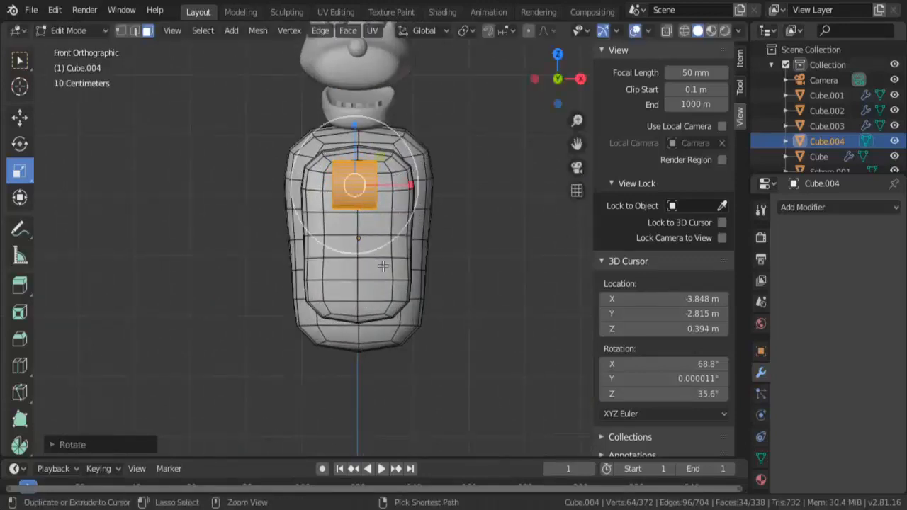
scroll(393, 165, up, 2)
key(s)
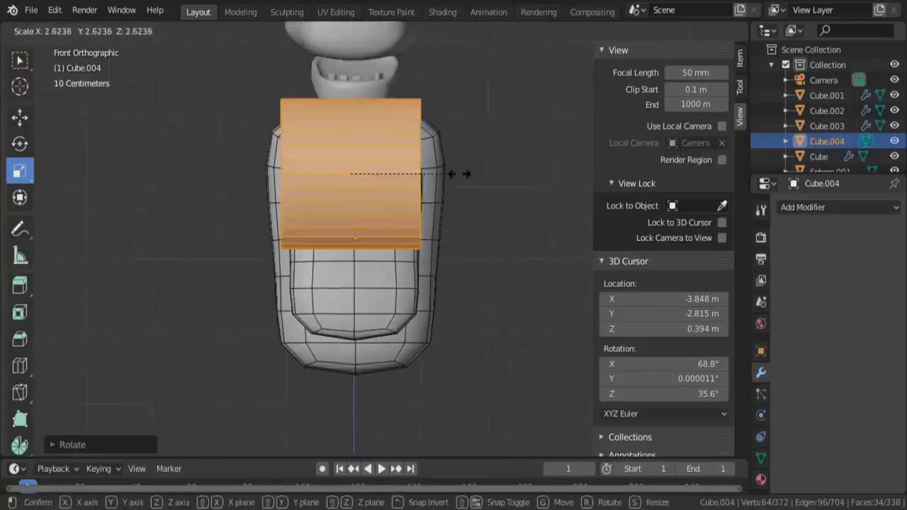
click(491, 175)
key(ctrl+z)
key(s)
right_click(422, 177)
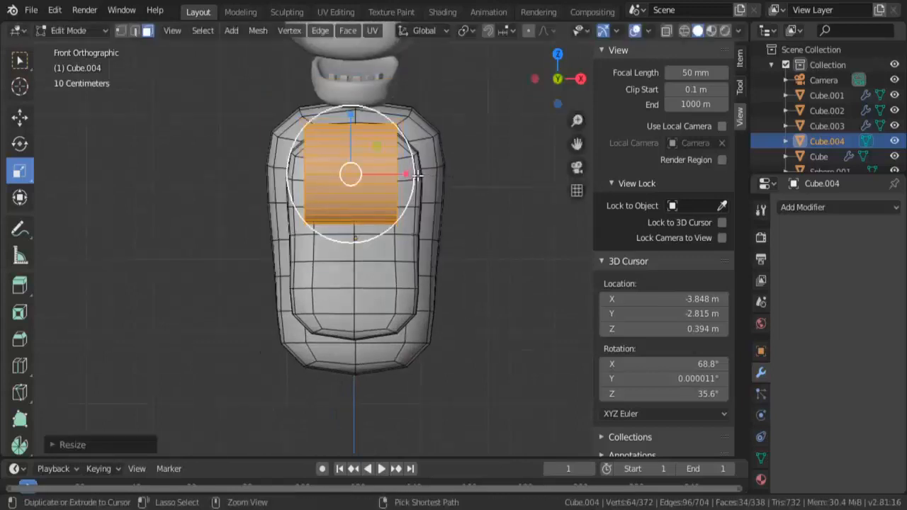
Step: Stretch the horizontal cylinder along X
key(s)
key(x)
click(552, 170)
Step: Scale the cylinder down and move it back into the upper torso at shoulder height in the side view
key(KP_3)
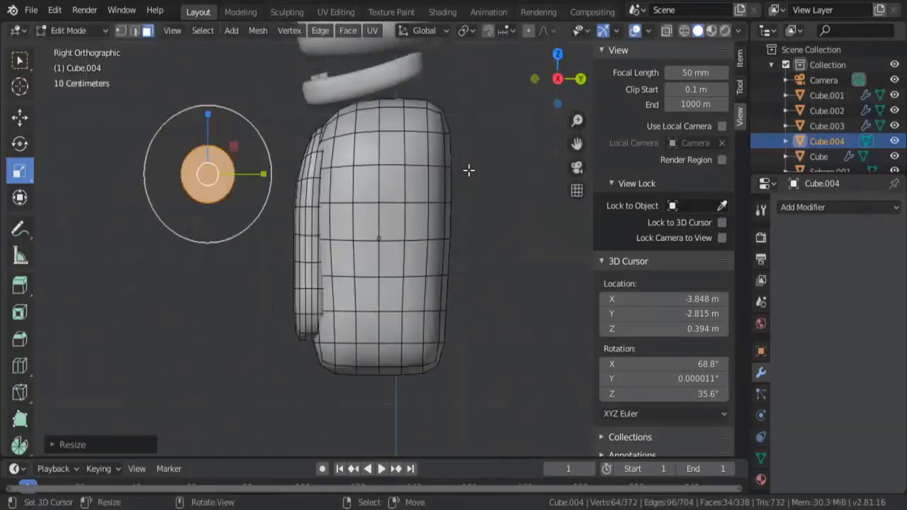
key(s)
click(501, 155)
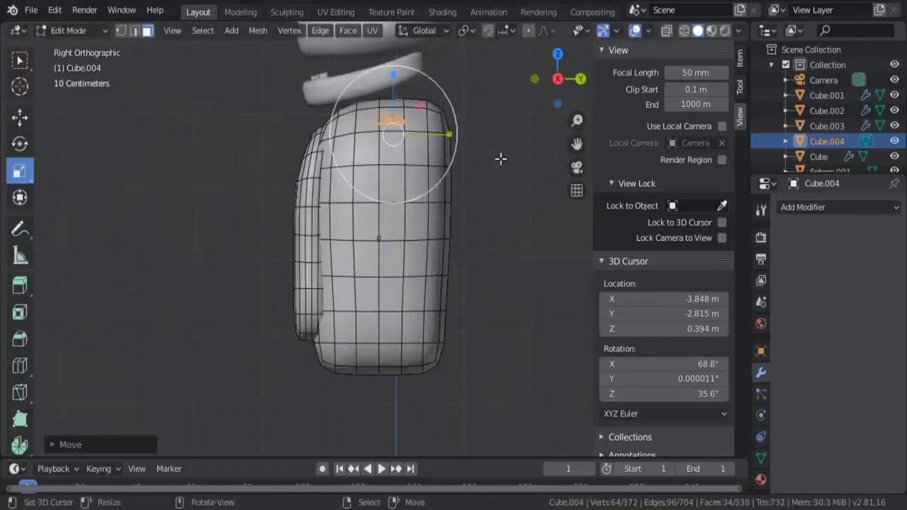
Step: Rescale the shoulder cylinder in the front view into a thinner bar protruding past both sides of the torso and reposition it
key(KP_1)
key(s)
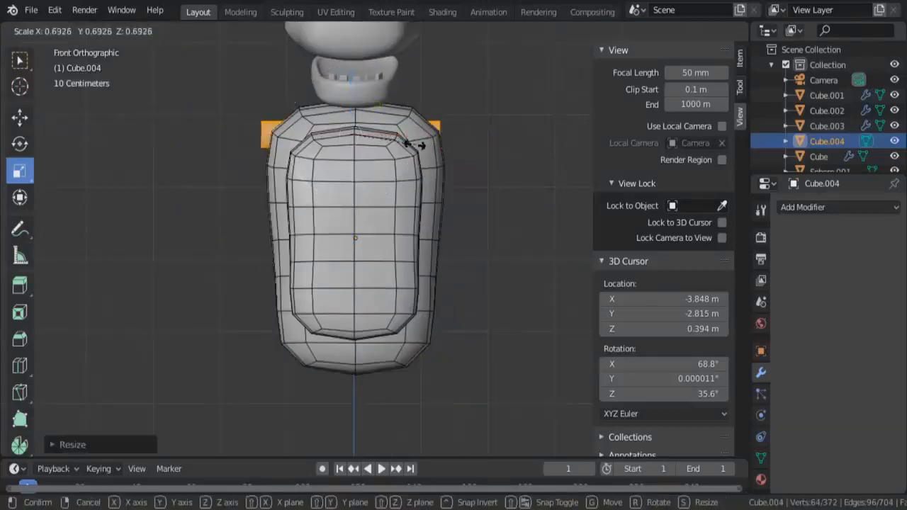
click(410, 138)
key(s)
click(414, 142)
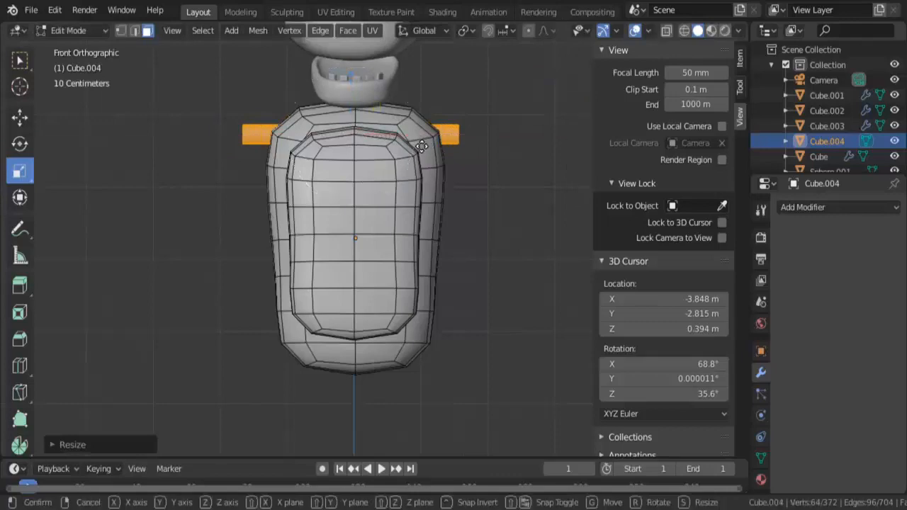
key(g)
click(423, 148)
Step: Scale the shoulder cylinder up slightly in the side view and leave mesh editing
scroll(423, 150, down, 5)
key(KP_3)
scroll(440, 149, up, 7)
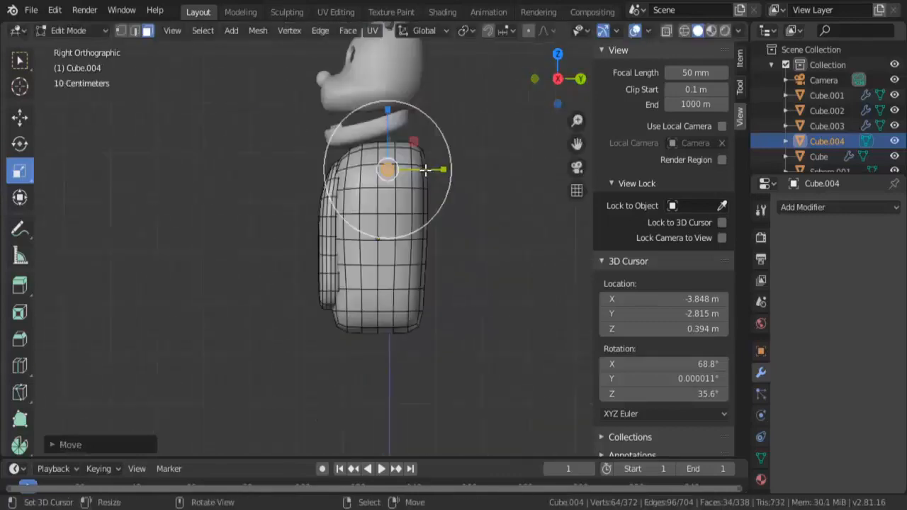
key(s)
click(470, 148)
key(Tab)
scroll(406, 163, down, 5)
key(KP_1)
scroll(391, 173, up, 5)
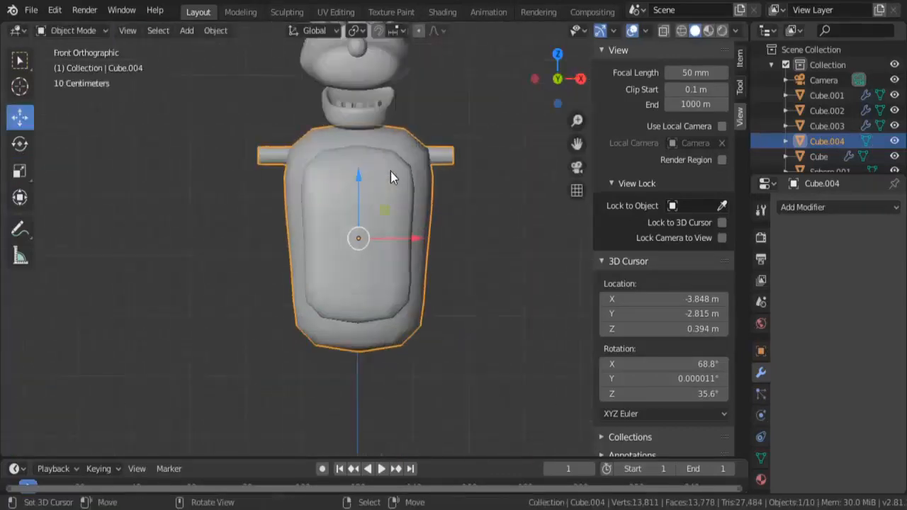
Step: Nudge the shoulder cylinder in the front view and fine-tune its scale so both ends protrude evenly
key(Tab)
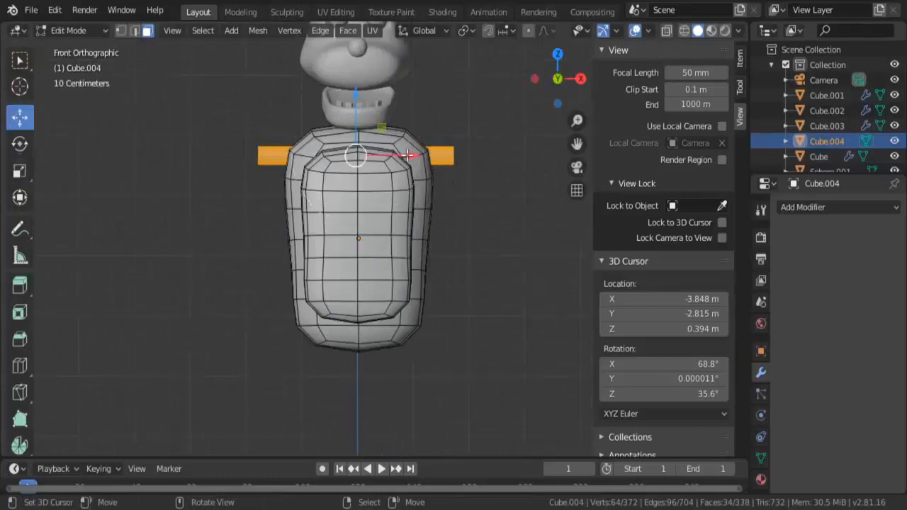
key(g)
click(416, 152)
key(s)
click(425, 156)
key(Tab)
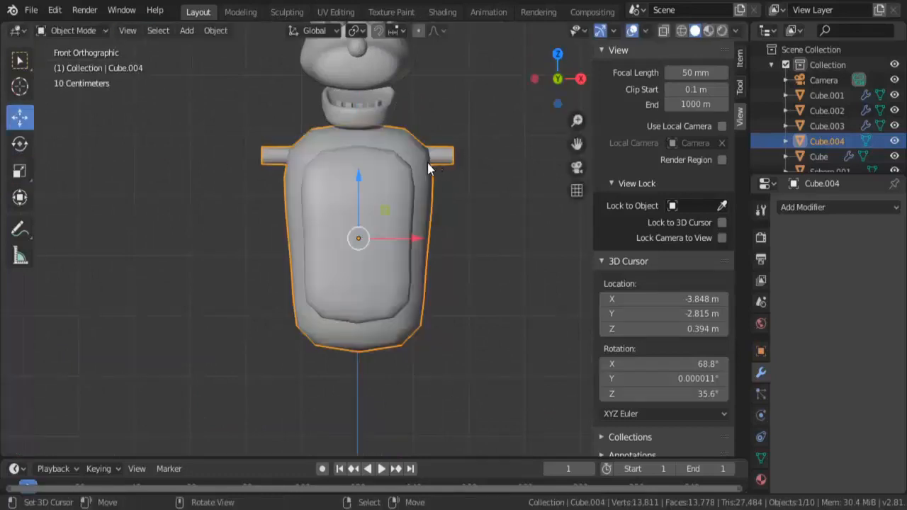
Step: Scale the whole body object up slightly in the front view
scroll(428, 163, down, 3)
middle_drag(377, 183, 418, 170)
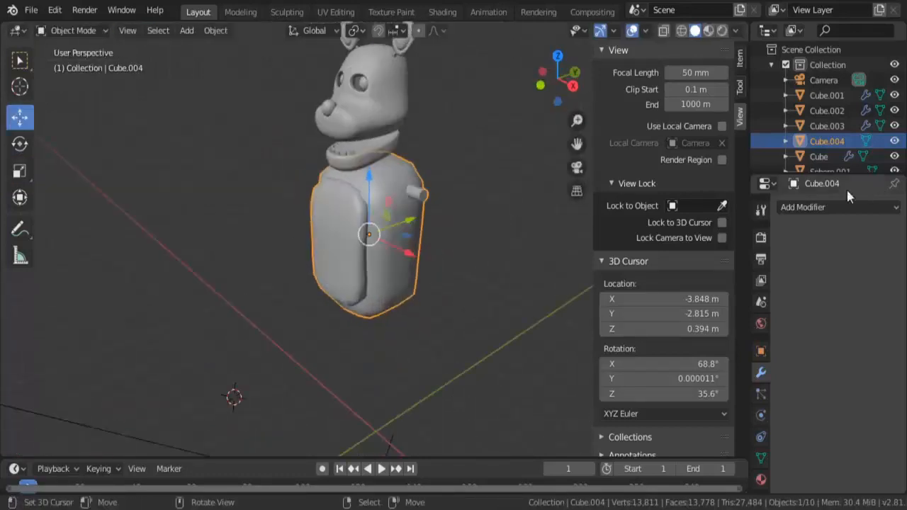
key(KP_1)
scroll(489, 188, down, 5)
scroll(475, 182, up, 5)
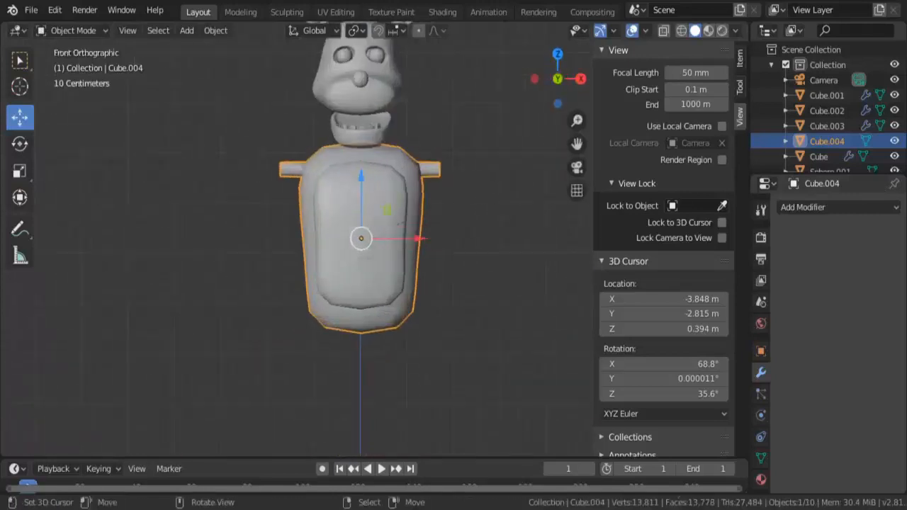
key(s)
click(488, 187)
Step: Add a Subdivision Surface modifier to the body with render subdivisions set to 1
key(KP_3)
click(861, 211)
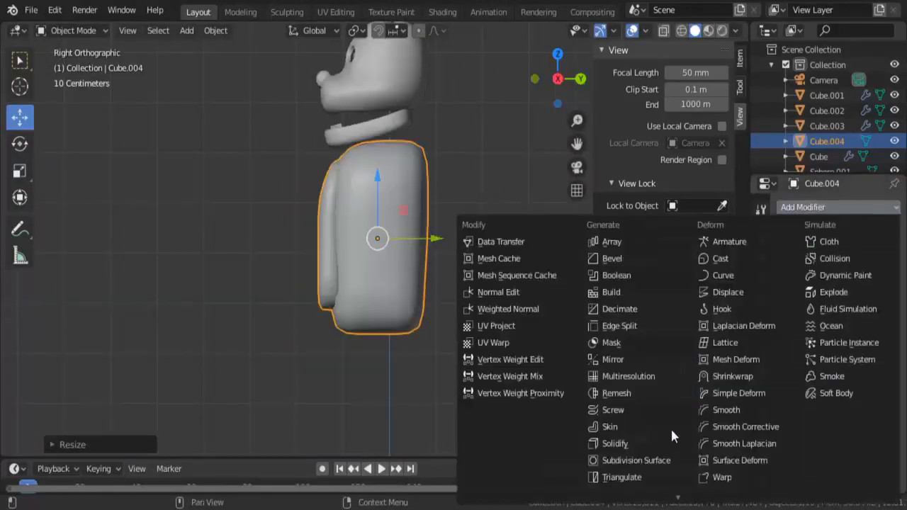
click(667, 459)
middle_drag(588, 354, 441, 286)
key(KP_1)
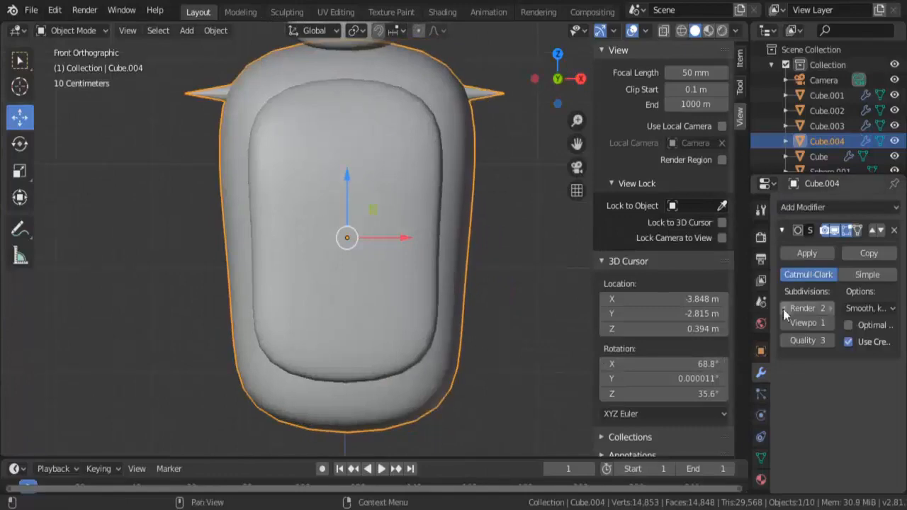
middle_drag(496, 251, 482, 178)
Step: Cut an edge loop around the shoulder cylinder and slide it outward to its end on the +X side
key(Tab)
key(KP_1)
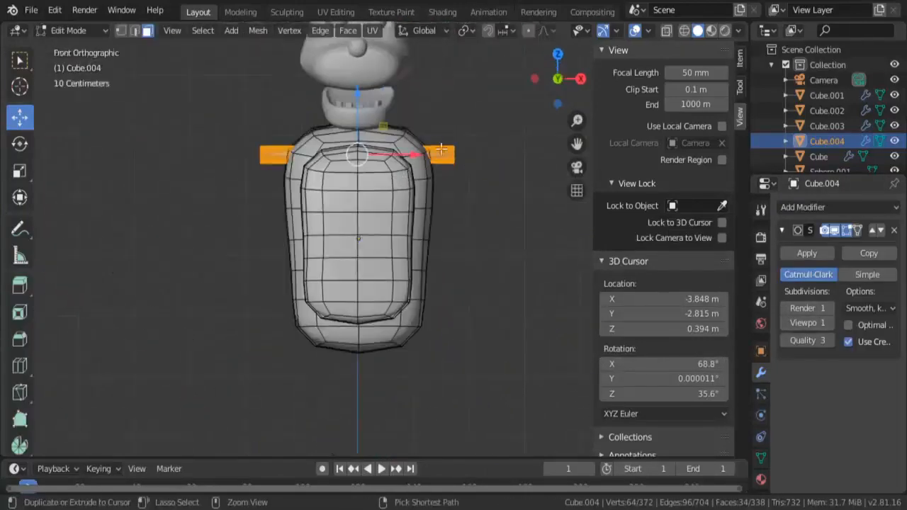
scroll(496, 141, up, 3)
key(ctrl+r)
shift+middle_drag(470, 94, 341, 203)
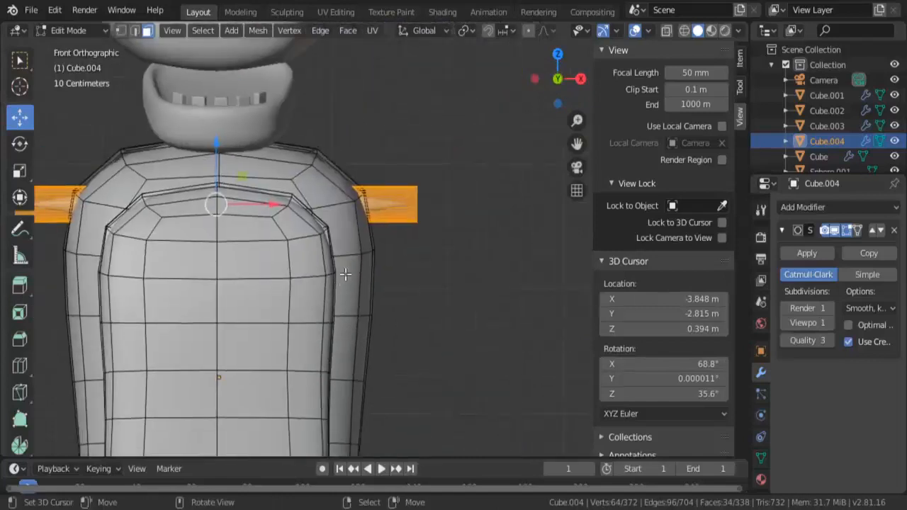
key(ctrl+r)
click(403, 186)
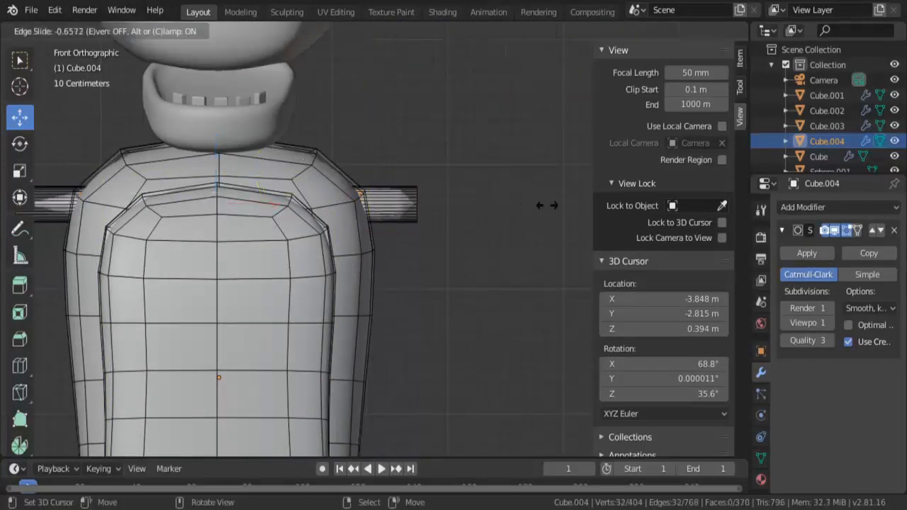
click(520, 202)
Step: Cut a matching edge loop near the cylinder's opposite end and check the smoothed body in object mode
shift+middle_drag(45, 196, 329, 199)
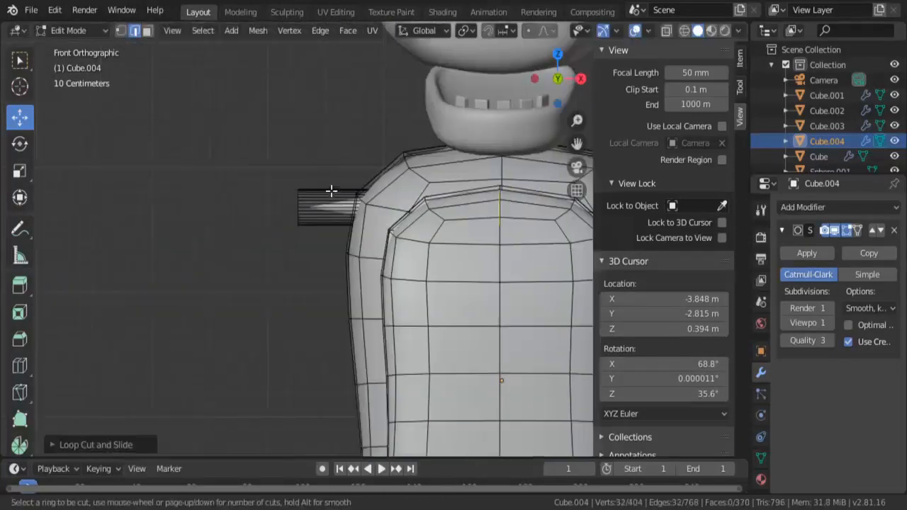
click(330, 191)
click(39, 211)
key(Tab)
middle_drag(256, 265, 418, 327)
key(KP_1)
scroll(431, 332, down, 1)
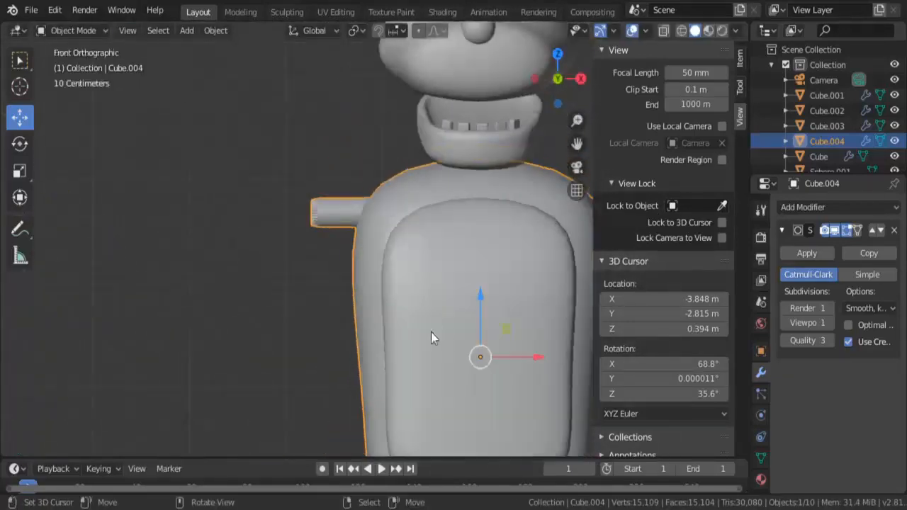
scroll(431, 332, down, 5)
middle_drag(374, 291, 199, 335)
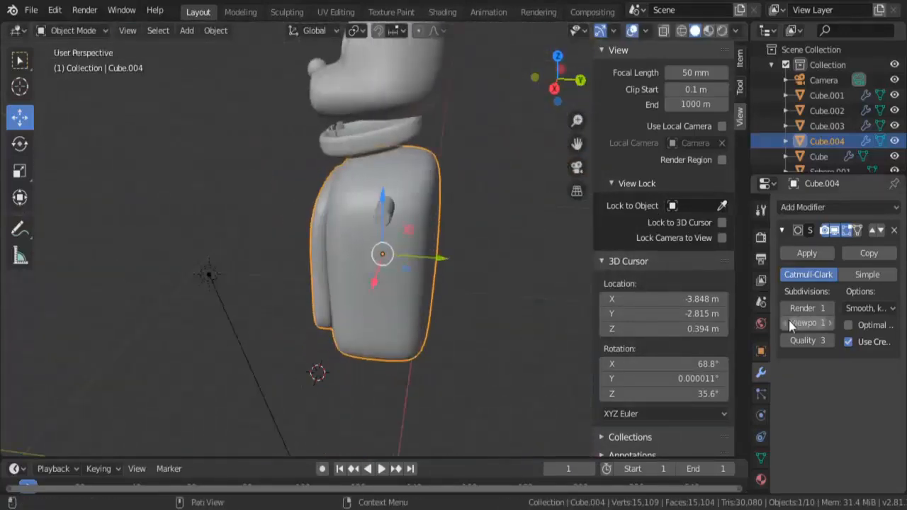
Step: Add a cube, scale it down and move it beside the torso next to the +X shoulder end
key(KP_1)
shift+middle_drag(522, 183, 344, 217)
key(shift+a)
mouse_move(355, 211)
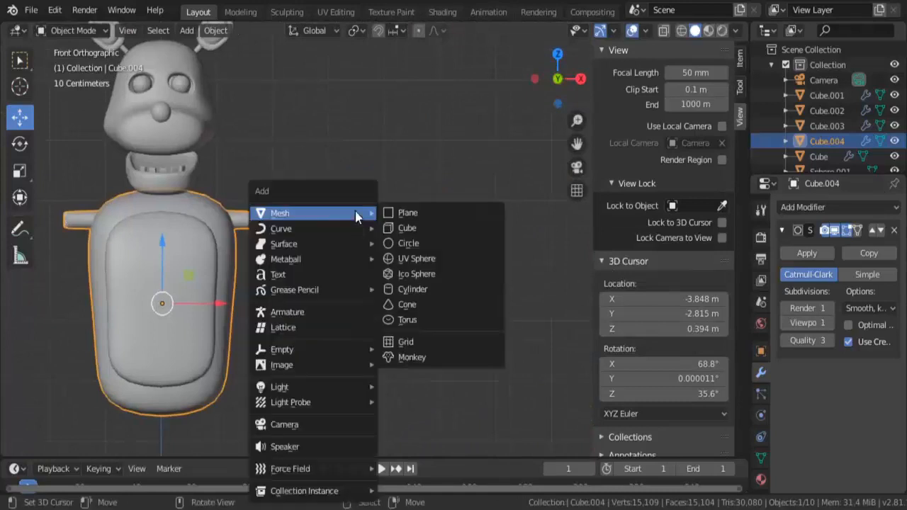
click(418, 227)
scroll(417, 234, down, 5)
key(s)
click(227, 382)
key(g)
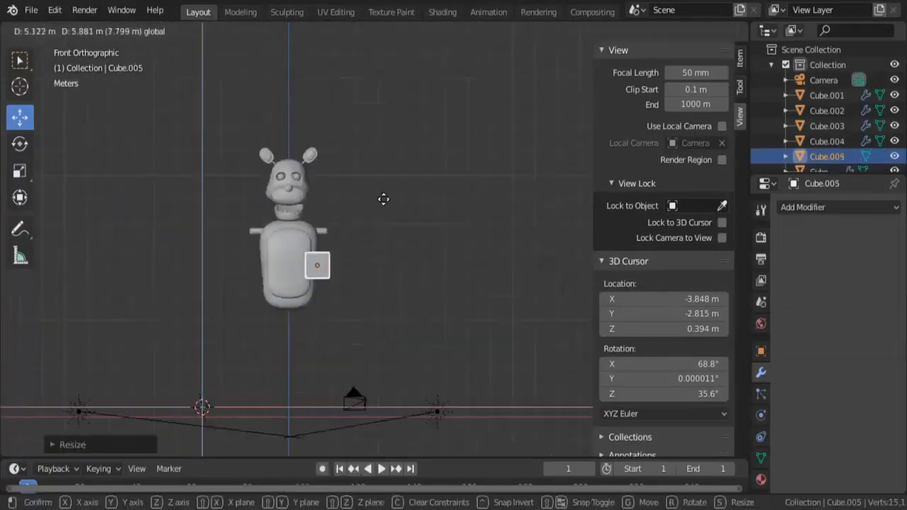
click(364, 194)
Step: Cut two evenly spaced vertical edge loops through the new cube
scroll(364, 198, up, 5)
key(Tab)
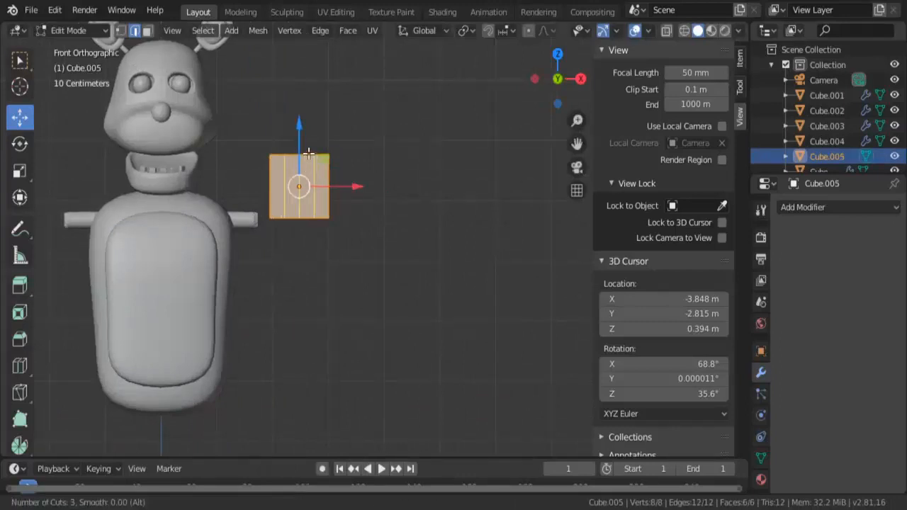
key(Tab)
Step: Move the cube in the side view so it lines up with the shoulder cylinder
key(KP_3)
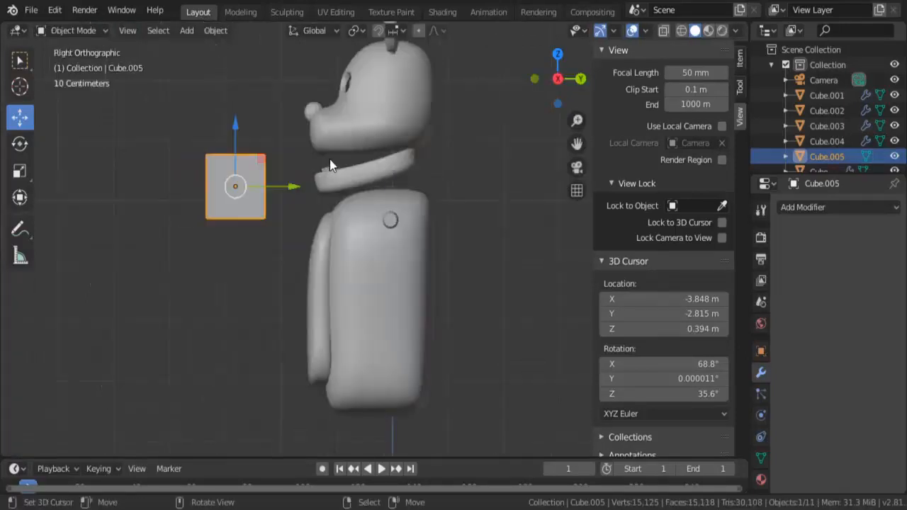
key(g)
click(421, 190)
key(KP_1)
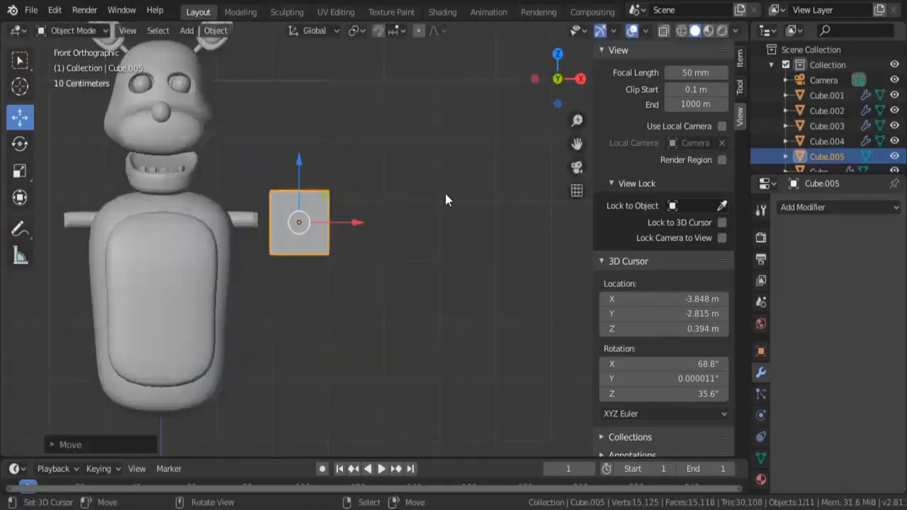
Step: Resize the cube and stretch it along X into a horizontal upper-arm block
scroll(444, 191, up, 3)
key(s)
click(373, 224)
drag(301, 213, 407, 224)
Step: Add a Subdivision Surface modifier to the arm block with viewport subdivisions set to 2
click(843, 208)
click(669, 459)
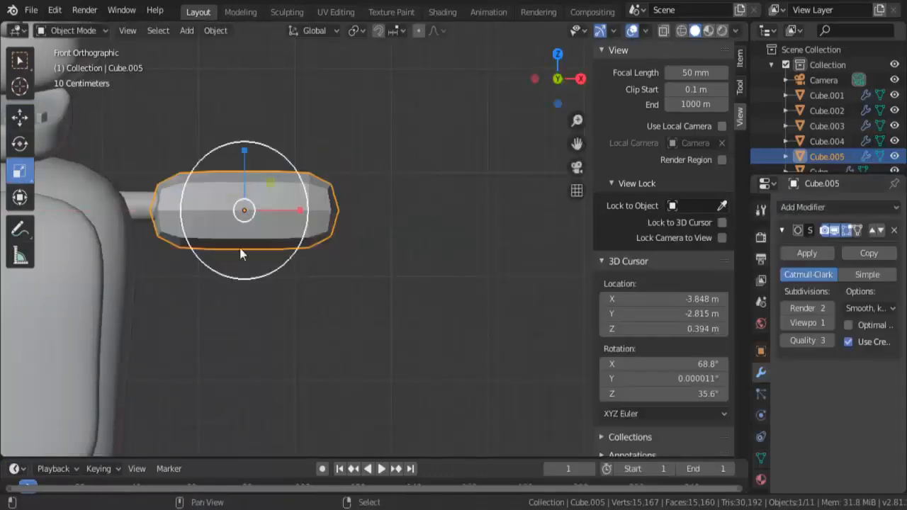
shift+middle_drag(241, 253, 377, 296)
click(830, 324)
mouse_move(372, 192)
mouse_down()
mouse_move(383, 177)
mouse_move(383, 186)
mouse_up()
key(KP_3)
drag(444, 252, 473, 251)
key(ctrl+z)
key(ctrl+z)
key(ctrl+z)
Step: Enlarge the arm block's two middle edge loops slightly along Z and Y to bulge its centre
key(KP_1)
key(Tab)
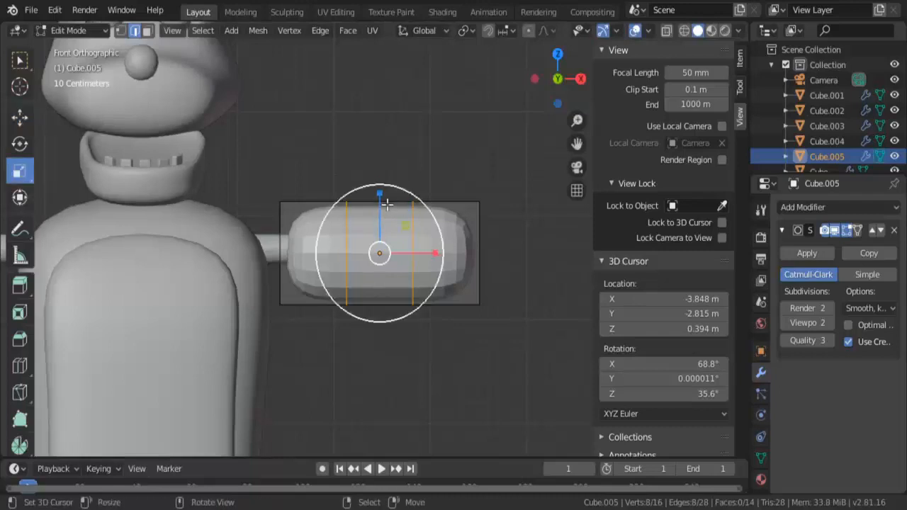
drag(381, 196, 384, 193)
key(KP_3)
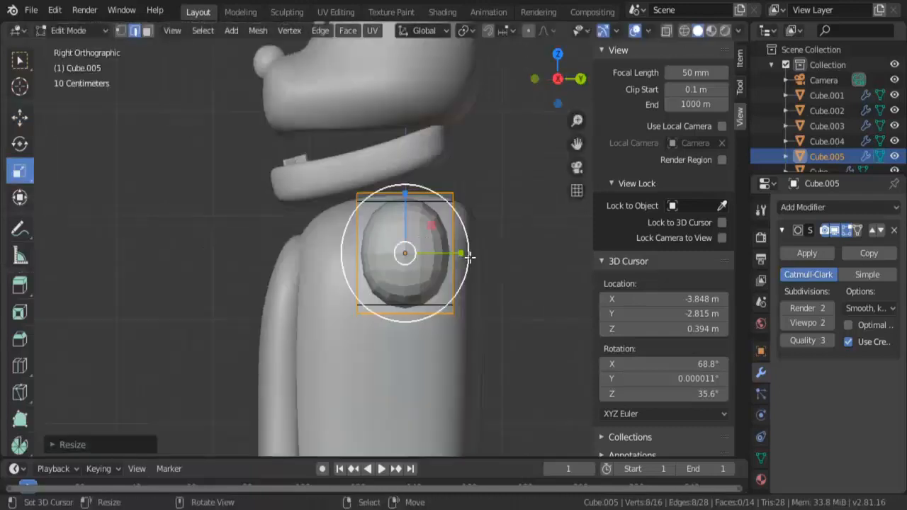
drag(469, 256, 472, 260)
key(KP_1)
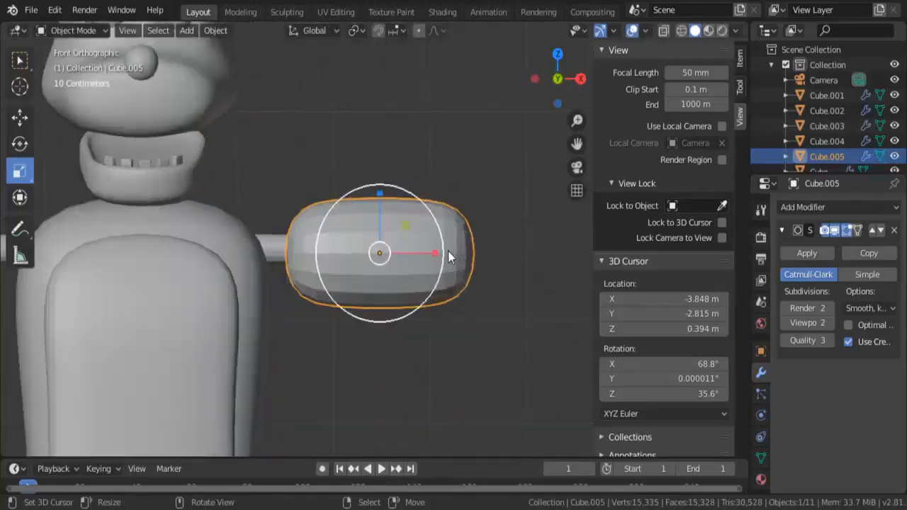
Step: Apply smooth shading to the arm segment
scroll(448, 251, down, 3)
scroll(443, 248, up, 1)
click(214, 30)
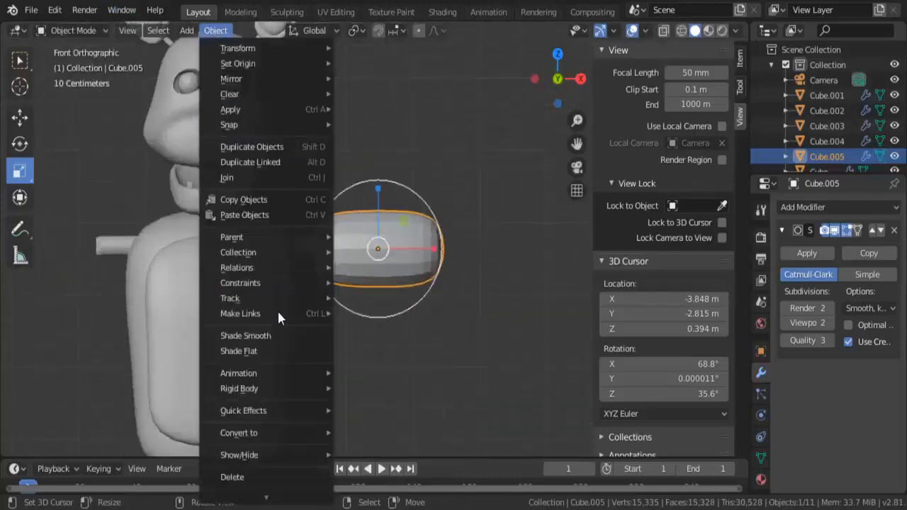
click(269, 335)
Step: Scale the arm segment down slightly and shift it along X towards the shoulder
scroll(539, 238, up, 2)
key(s)
click(505, 250)
scroll(397, 269, down, 5)
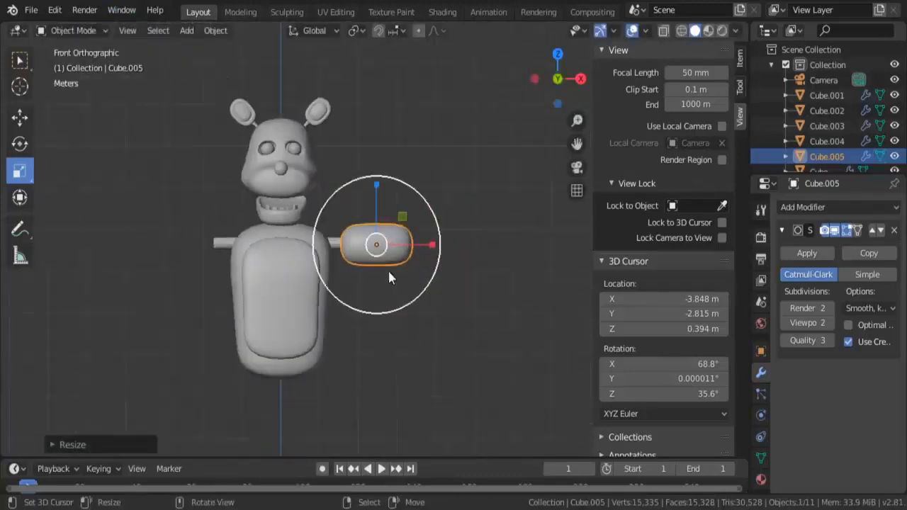
scroll(389, 277, up, 4)
drag(436, 251, 429, 252)
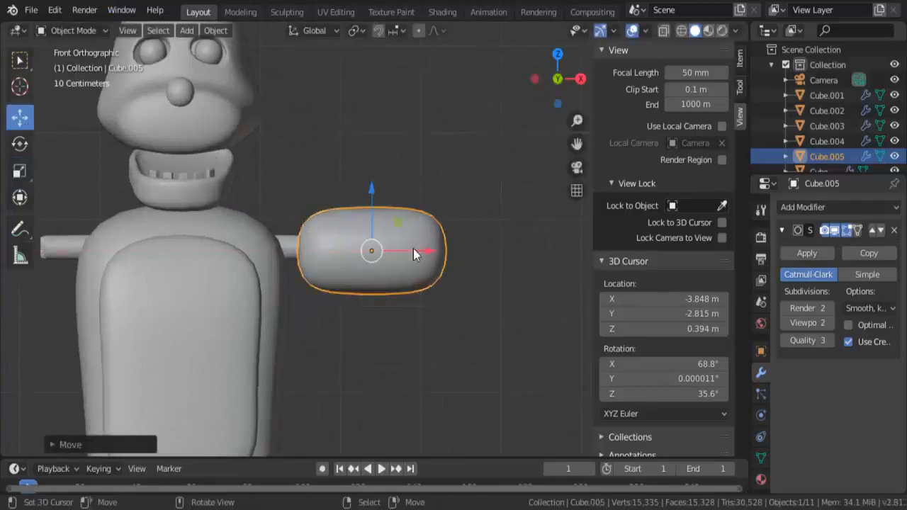
Step: Duplicate the arm segment, place the copy about 1.6 m outward along X as the forearm, and select both segments
key(shift+d)
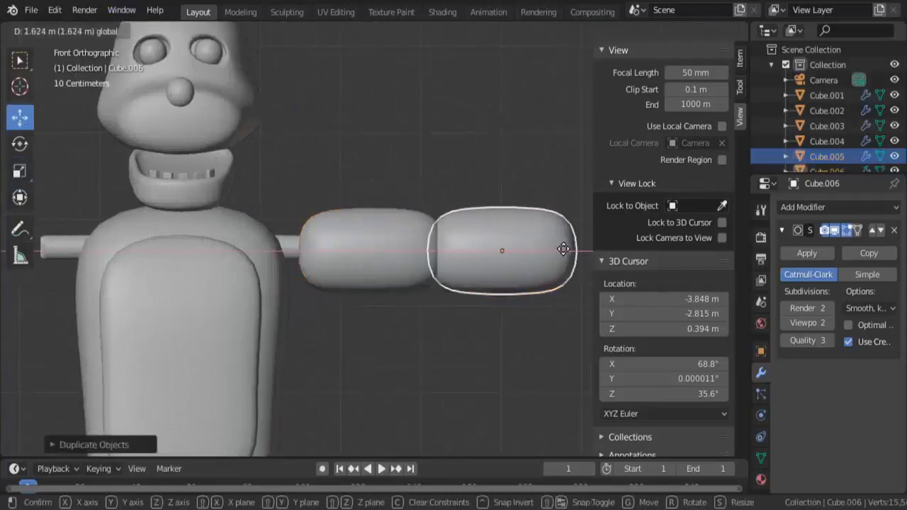
click(567, 249)
scroll(380, 243, down, 2)
right_click(380, 237)
scroll(439, 250, down, 4)
scroll(439, 249, up, 4)
shift+right_click(443, 242)
scroll(443, 241, down, 4)
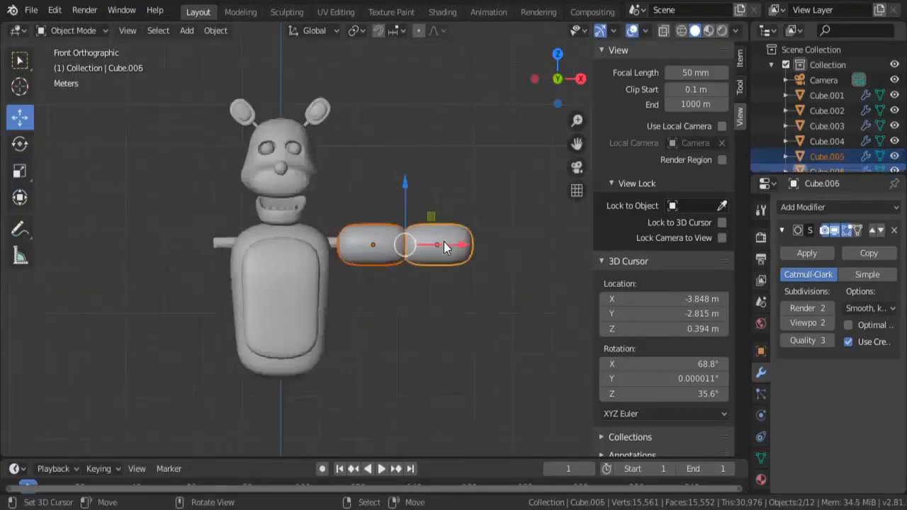
Step: Select only the outer arm segment and nudge it slightly outward along X
right_click(373, 229)
scroll(373, 229, up, 3)
shift+middle_drag(467, 260, 382, 270)
right_click(383, 270)
scroll(386, 263, up, 2)
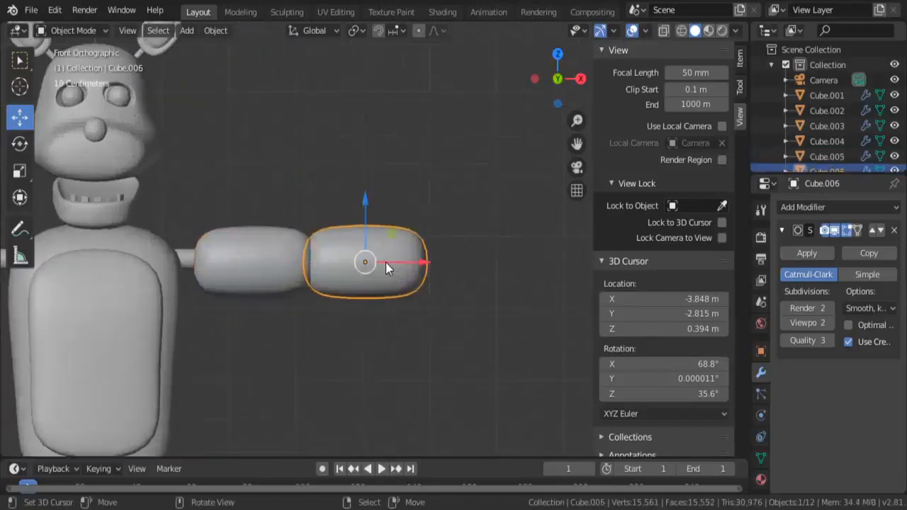
mouse_move(422, 263)
mouse_down()
mouse_move(446, 265)
mouse_move(424, 263)
mouse_up()
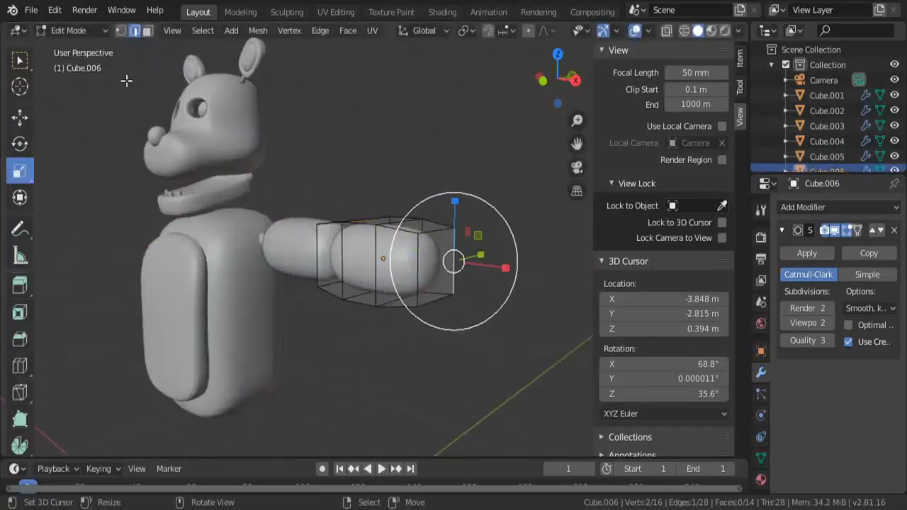
Step: Scale the outer end face of the forearm segment down to about 0.76 to taper it
key(KP_1)
key(Tab)
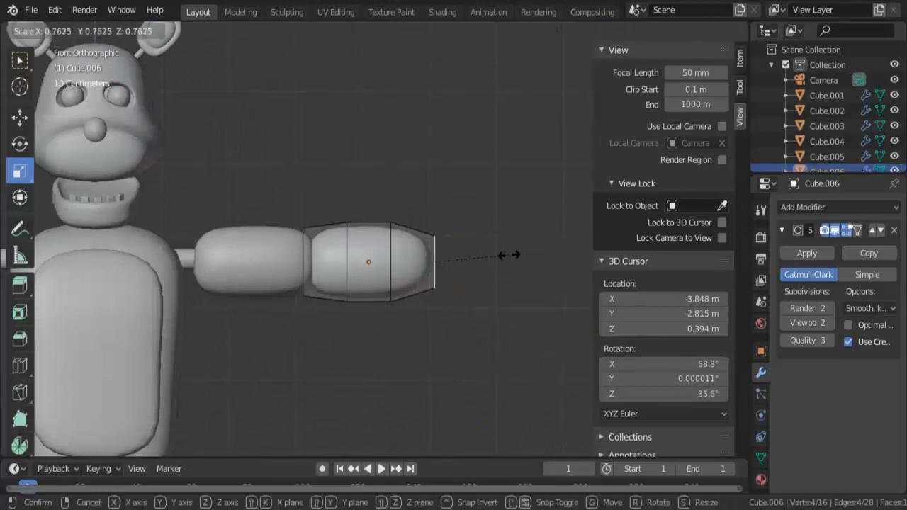
Step: Try posing both arm segments hanging down beside the torso from the shoulder bar, and undo the rotation and move
shift+right_click(229, 252)
scroll(338, 235, down, 4)
key(r)
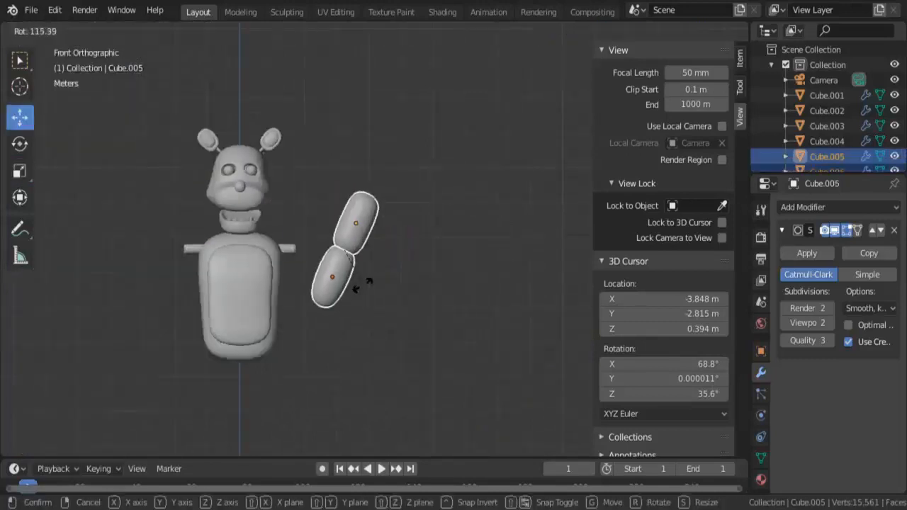
right_click(438, 287)
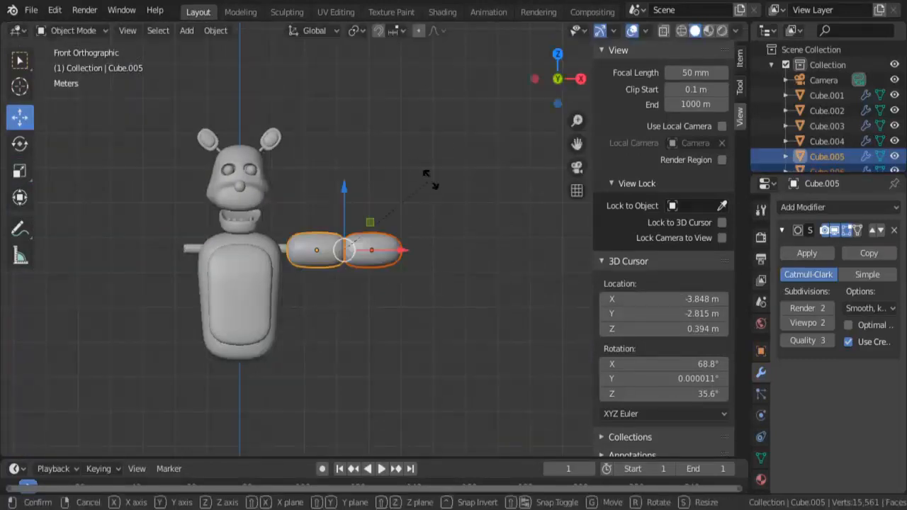
key(r)
click(433, 289)
key(g)
click(390, 351)
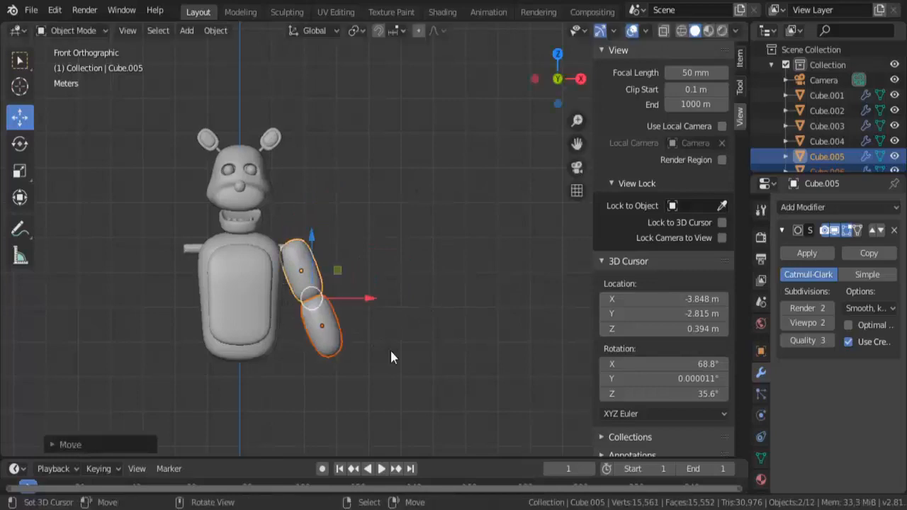
key(ctrl+z)
key(ctrl+z)
Step: Stretch both arm segments along X, shift them slightly outward from the shoulder, and adjust their overall scale
scroll(257, 224, up, 2)
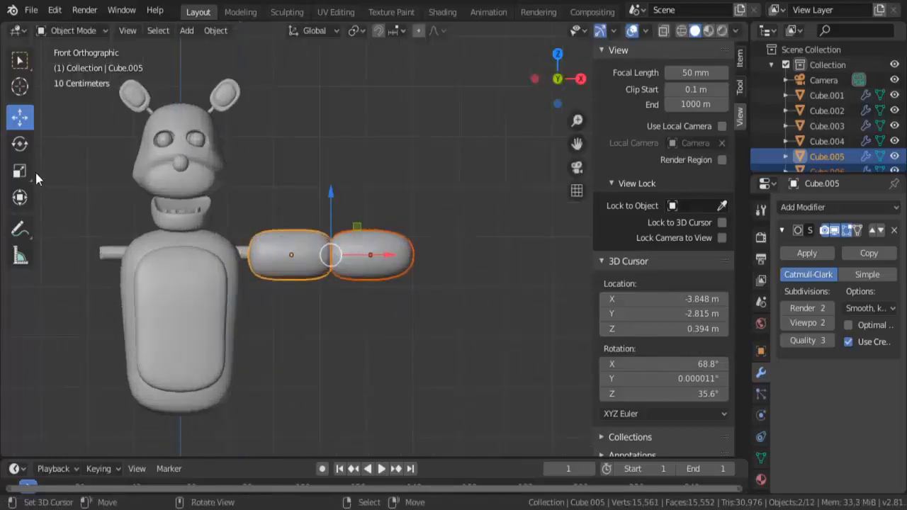
drag(387, 259, 391, 260)
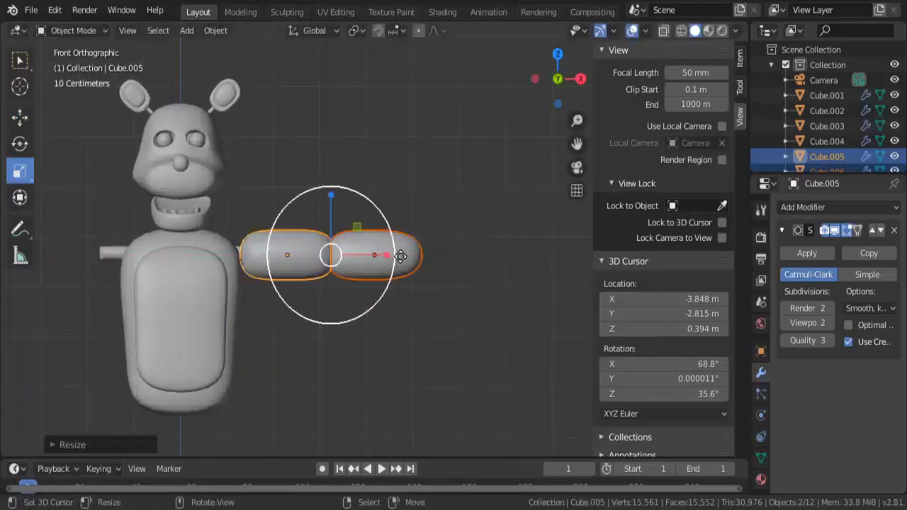
key(g)
click(410, 261)
key(KP_3)
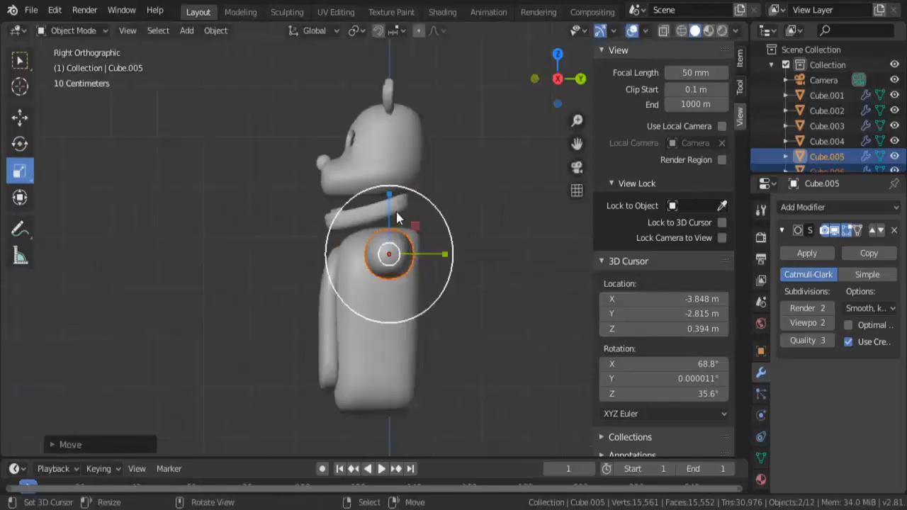
key(s)
key(Return)
Step: Try rotating the lengthened arm segments to about vertical, and undo the rotation and move
key(KP_1)
key(r)
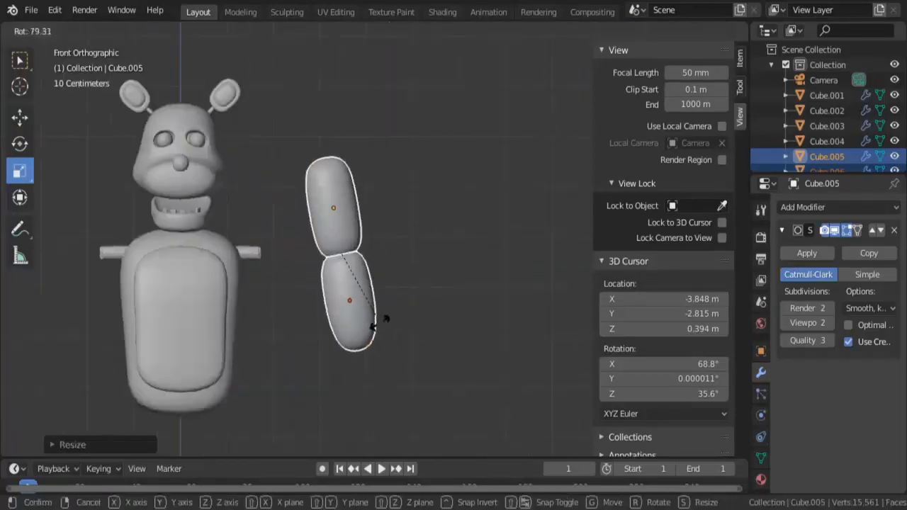
click(377, 324)
key(g)
click(381, 362)
key(ctrl+z)
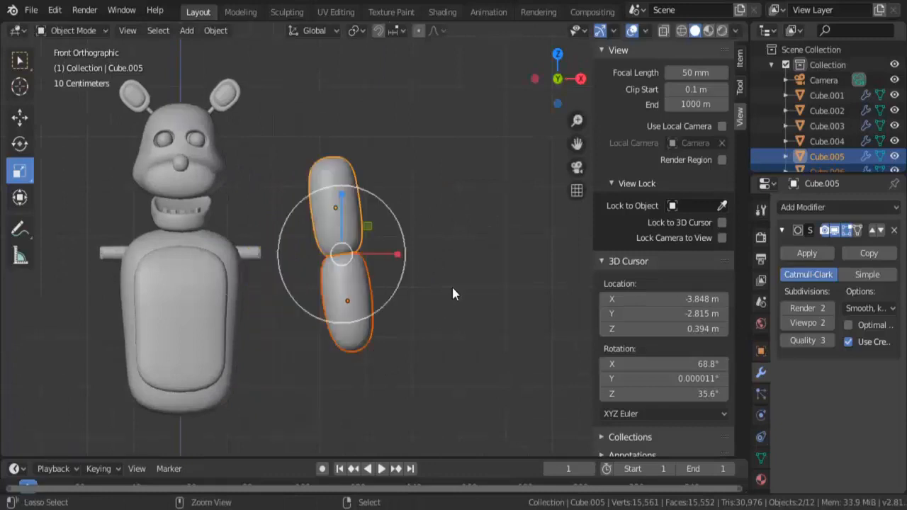
key(ctrl+z)
Step: Move only the forearm segment outward along X by about 0.14 m
right_click(411, 260)
middle_drag(437, 251, 394, 302)
key(KP_1)
shift+middle_drag(379, 260, 386, 241)
scroll(182, 298, up, 2)
key(g)
key(x)
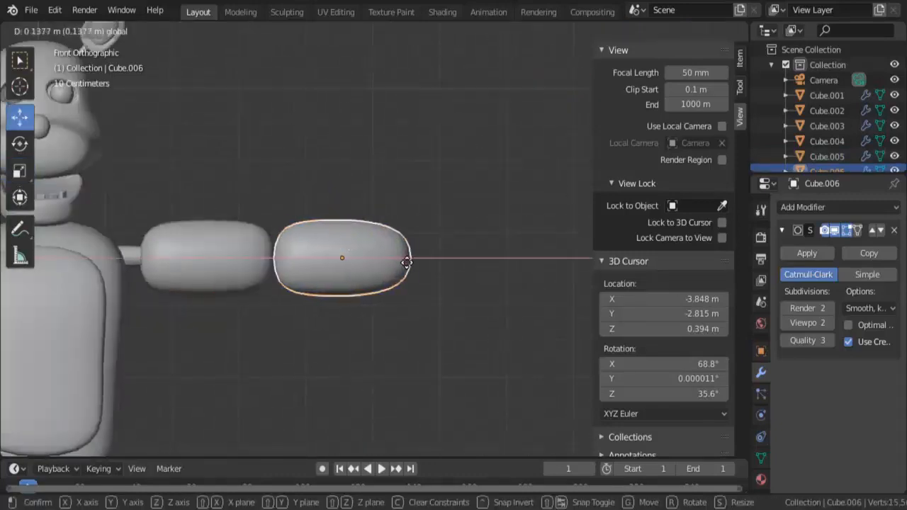
click(405, 250)
Step: Shift the upper arm segment slightly outward along X, and move the forearm further out to leave an elbow gap
right_click(220, 262)
key(g)
key(x)
click(273, 263)
right_click(372, 253)
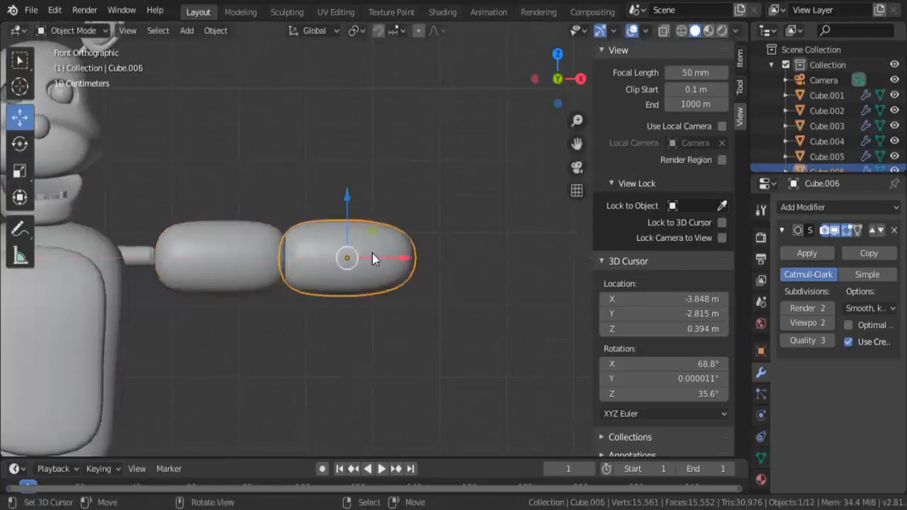
key(g)
key(x)
click(399, 257)
Step: Try rotating the two separated arm segments downward beside the body, and undo the pose
shift+right_click(275, 248)
scroll(278, 248, down, 4)
key(r)
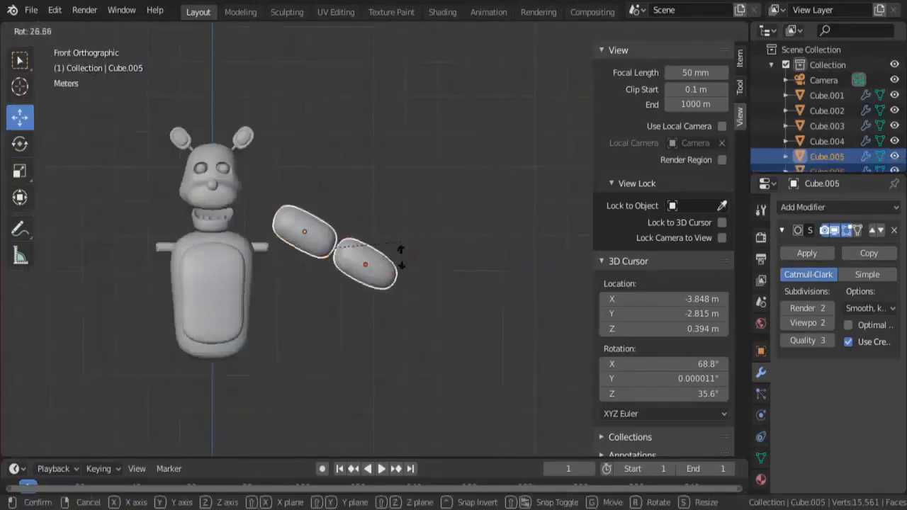
click(373, 333)
key(g)
click(328, 375)
key(ctrl+z)
key(ctrl+z)
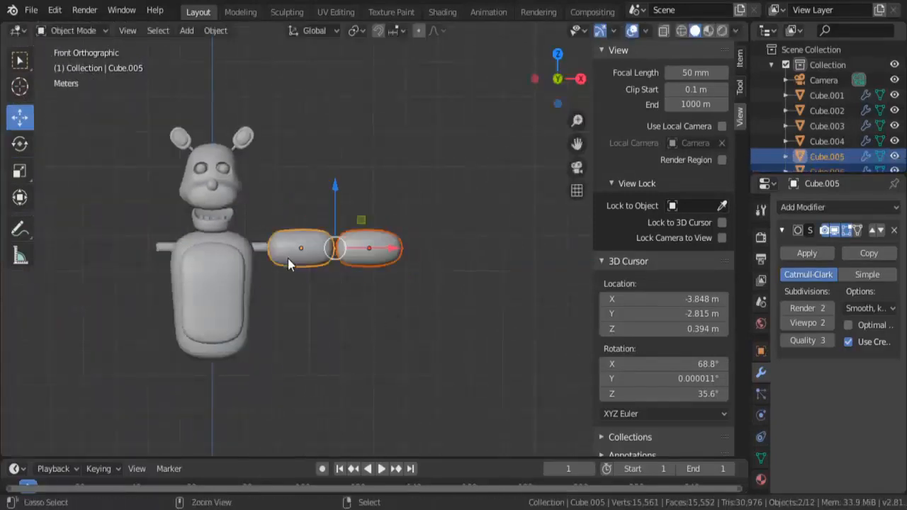
Step: Add a UV sphere, scale it down, and place it at the elbow gap between the two arm segments
right_click(302, 250)
scroll(301, 250, up, 4)
key(shift+a)
mouse_move(300, 221)
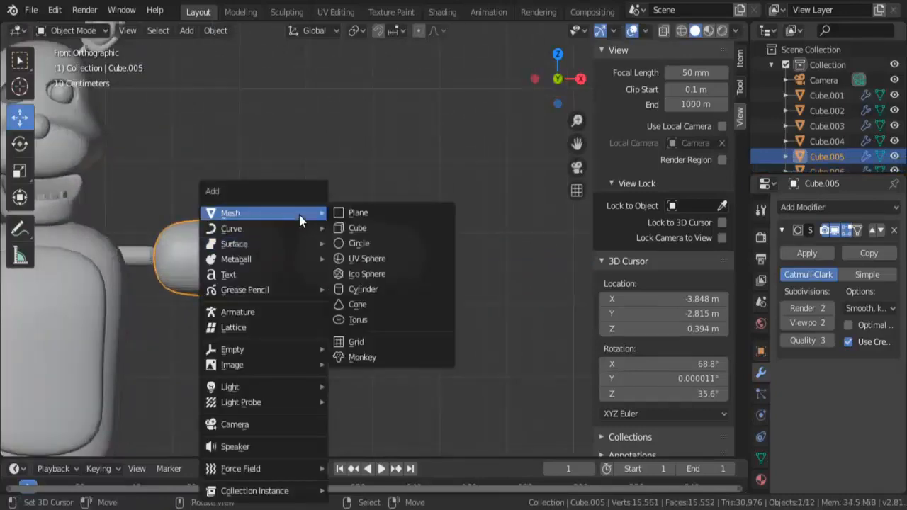
click(382, 259)
scroll(383, 259, down, 4)
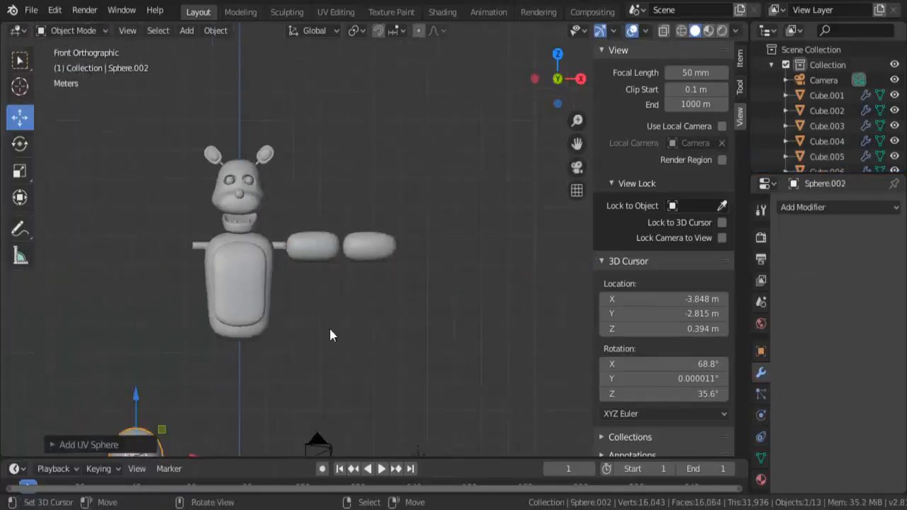
key(s)
click(160, 439)
key(g)
click(373, 212)
scroll(405, 213, up, 6)
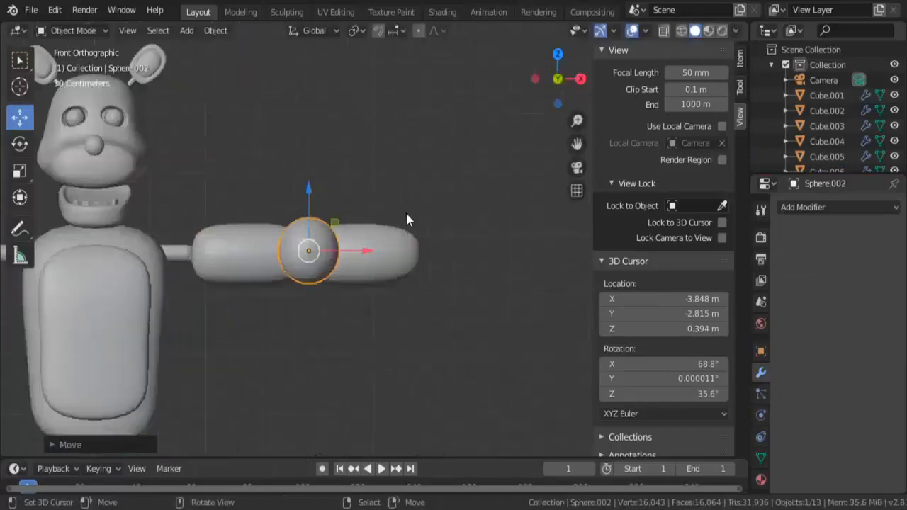
Step: Scale the elbow sphere smaller, move it along Y into line with the arm, and center it in the gap
key(KP_3)
key(g)
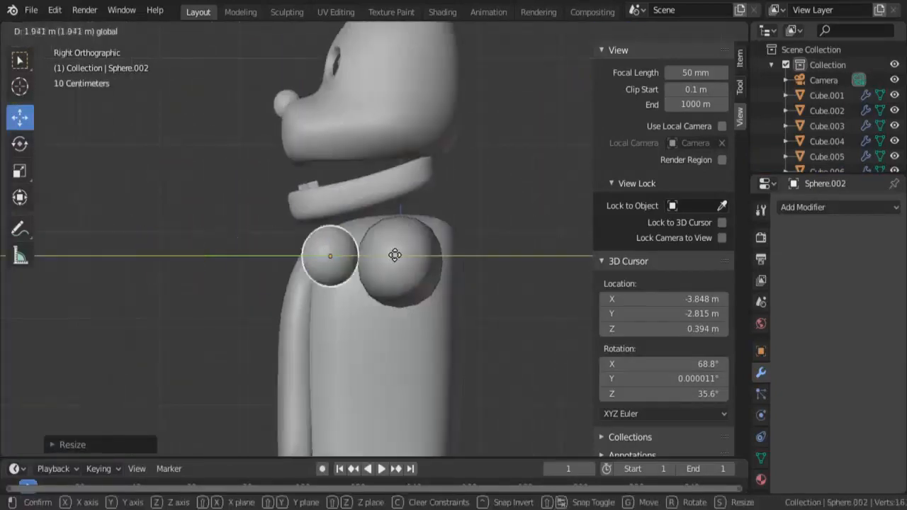
drag(435, 262, 448, 262)
key(KP_1)
scroll(286, 247, up, 2)
shift+middle_drag(287, 248, 418, 224)
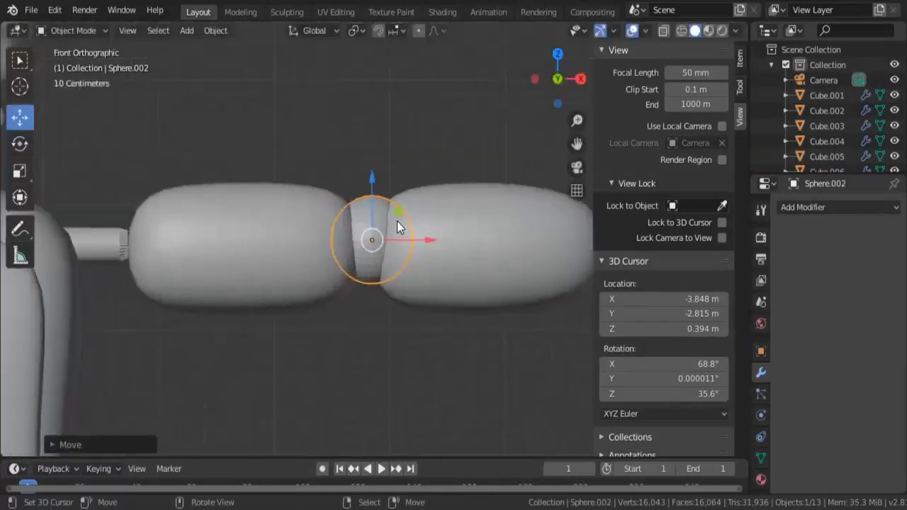
drag(403, 210, 404, 212)
click(401, 215)
Step: Shade the elbow sphere smooth and duplicate it about 2 m along X to the arm's shoulder end
click(215, 31)
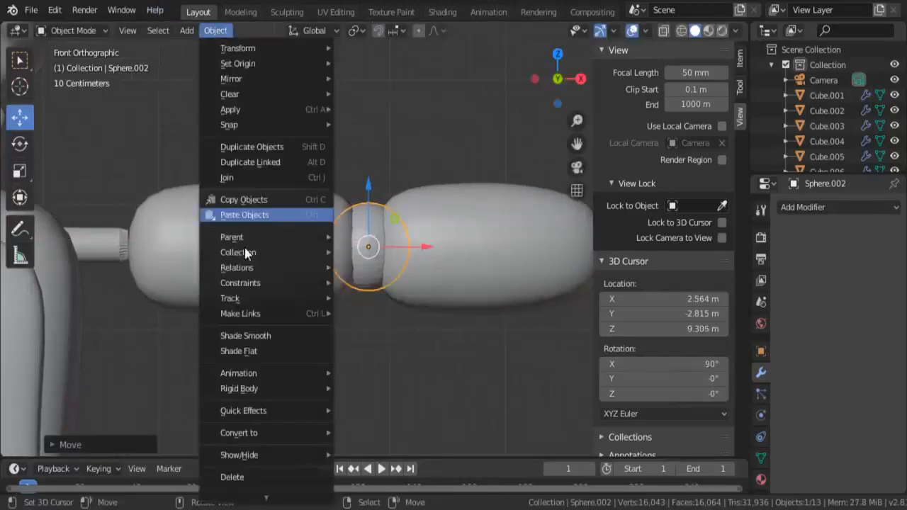
click(252, 337)
shift+middle_drag(503, 246, 538, 251)
key(shift+d)
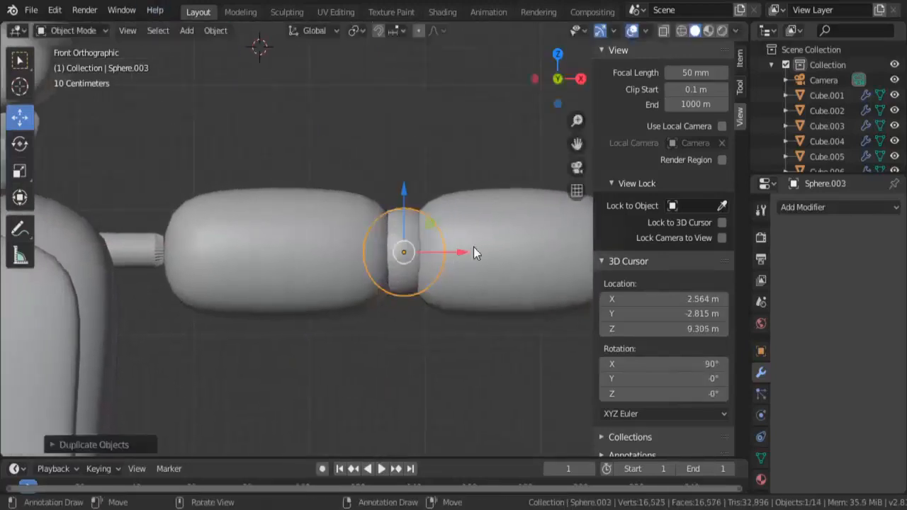
key(x)
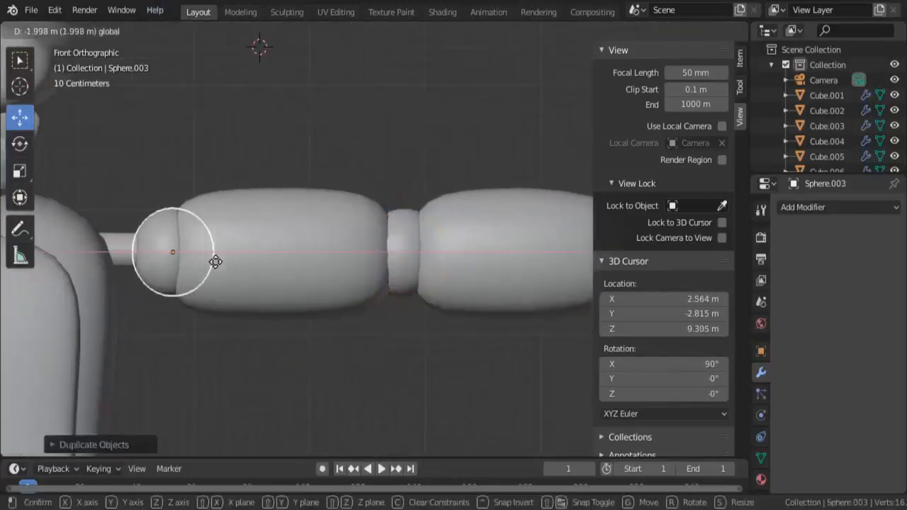
click(215, 261)
Step: Shift the upper arm segment slightly outward along X, and move the forearm together with the elbow sphere outward to match
scroll(416, 225, down, 4)
click(368, 223)
mouse_move(368, 223)
middle_down()
mouse_move(340, 327)
mouse_move(404, 351)
mouse_move(356, 237)
middle_up()
scroll(356, 237, down, 4)
scroll(379, 226, up, 3)
right_click(385, 243)
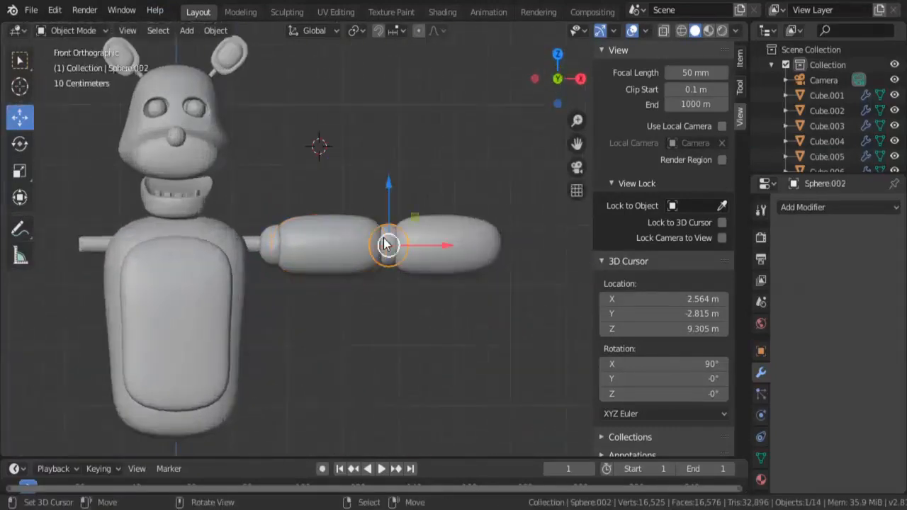
right_click(353, 240)
drag(381, 246, 391, 248)
right_click(414, 247)
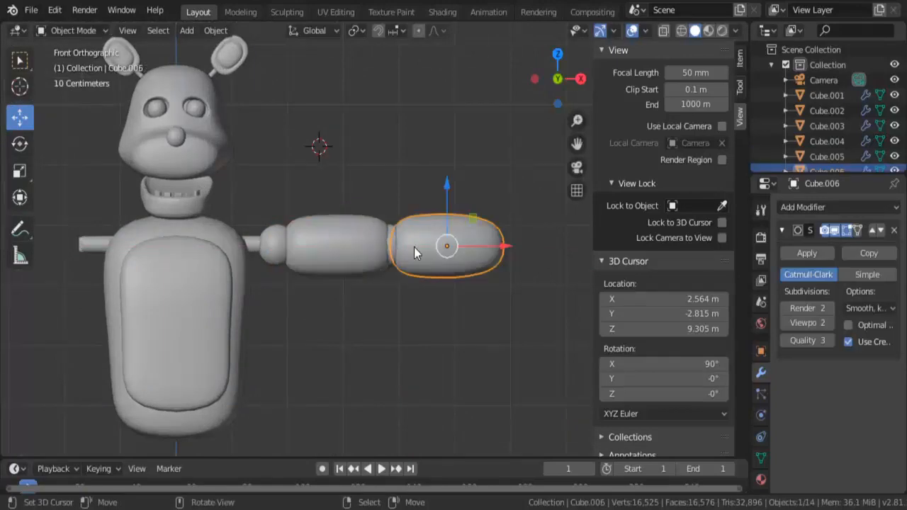
shift+right_click(395, 244)
drag(458, 245, 467, 245)
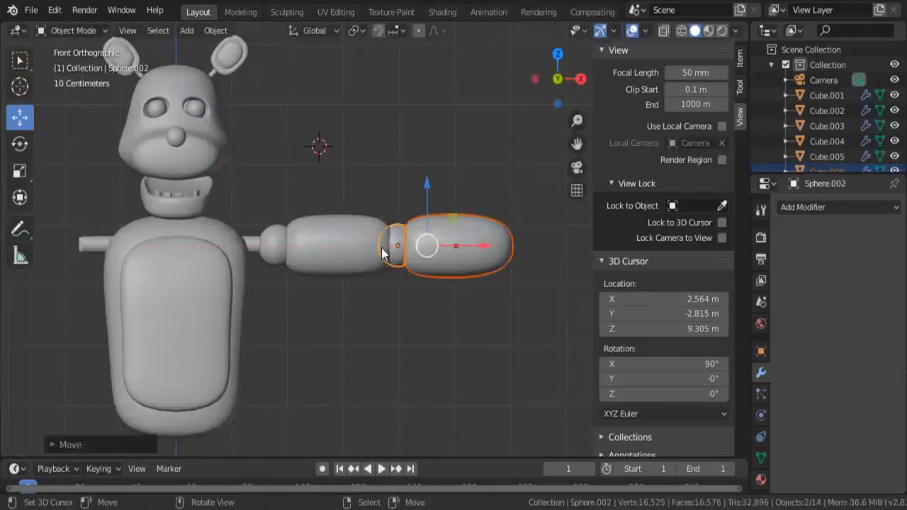
Step: Duplicate the forearm segment and place the copy outward along X beyond the forearm as the hand
right_click(375, 250)
scroll(488, 252, down, 4)
middle_drag(488, 252, 396, 311)
right_click(395, 260)
shift+middle_drag(395, 260, 313, 266)
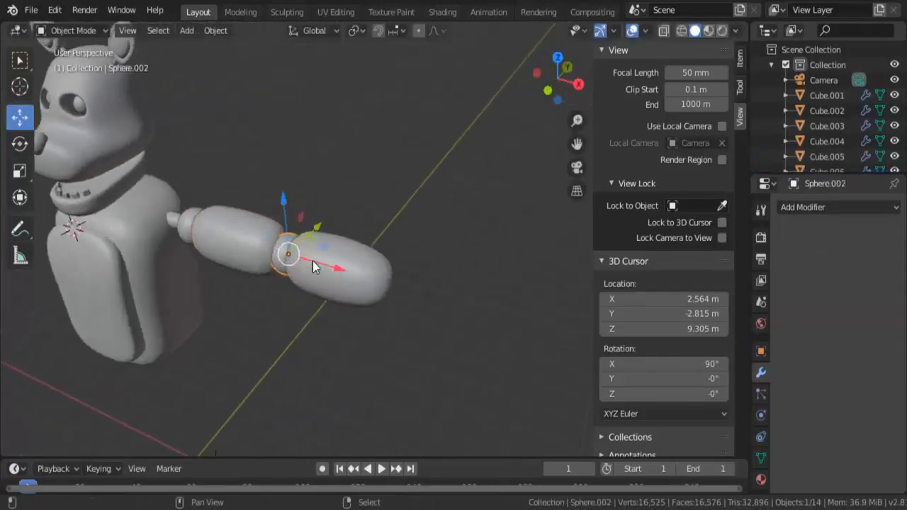
key(KP_7)
right_click(352, 264)
scroll(358, 283, up, 2)
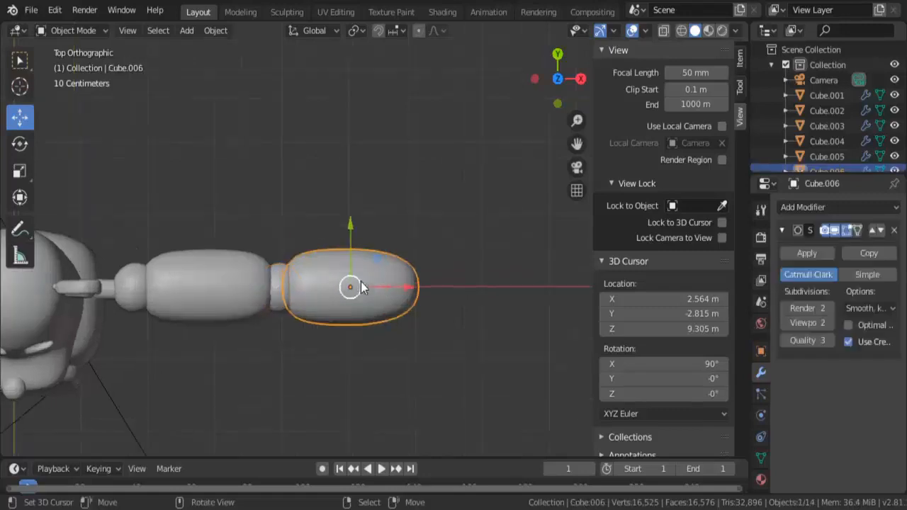
drag(395, 289, 560, 289)
scroll(560, 289, up, 2)
shift+middle_drag(560, 289, 351, 282)
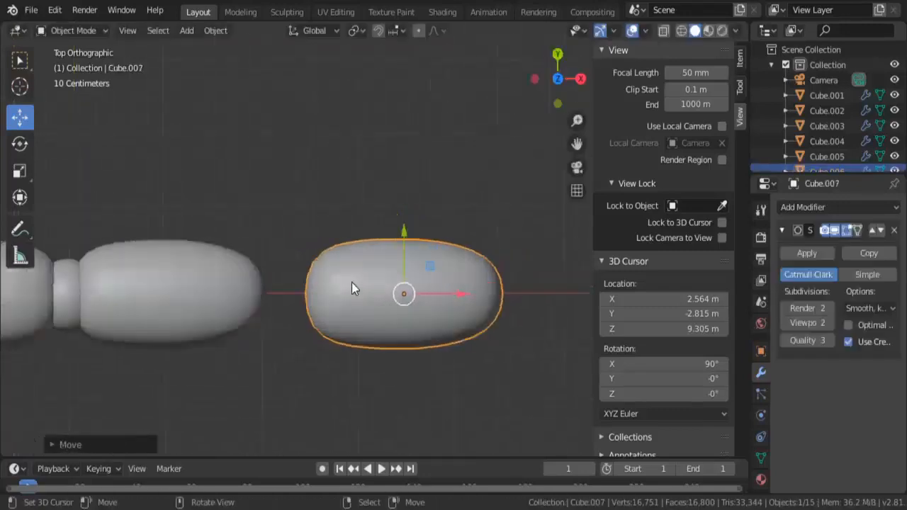
Step: Rotate the hand's whole mesh about Z in Edit Mode so its wider end faces outward
scroll(358, 285, up, 1)
key(Tab)
shift+middle_drag(470, 313, 316, 221)
click(20, 116)
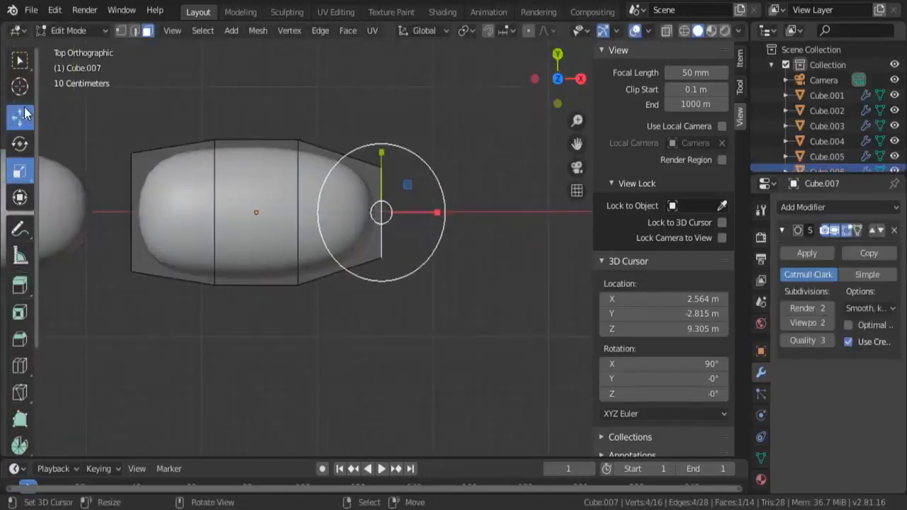
key(a)
scroll(323, 153, down, 3)
scroll(362, 170, up, 3)
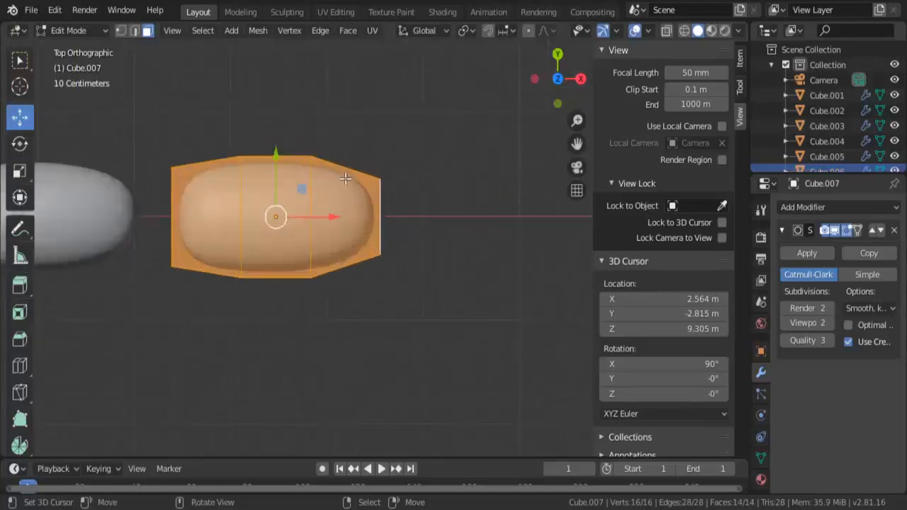
key(alt+a)
key(a)
key(r)
key(z)
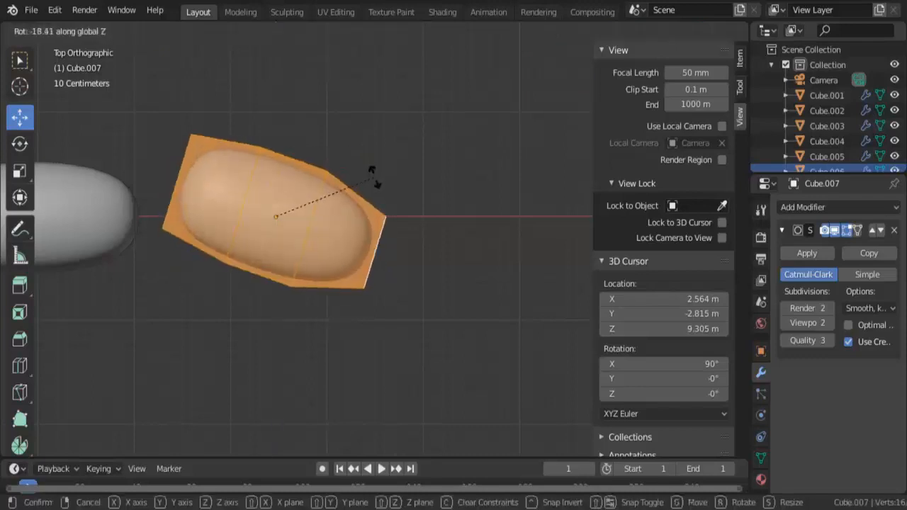
click(189, 290)
key(Tab)
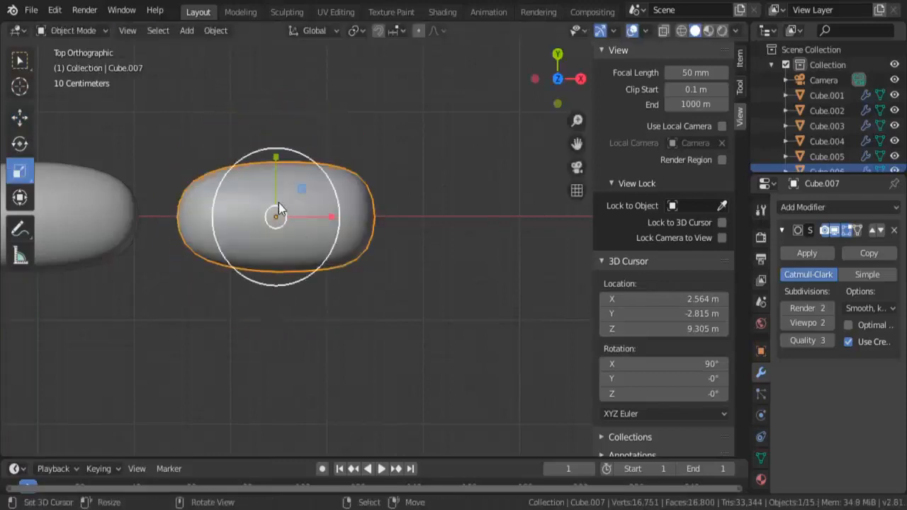
Step: Shorten the hand along X and widen it along Y
drag(328, 220, 308, 220)
drag(280, 166, 279, 155)
drag(326, 203, 277, 253)
Step: Adjust the hand's proportions from the front and move it up against the forearm's outer end
key(KP_1)
drag(354, 242, 364, 247)
drag(277, 213, 277, 230)
key(g)
click(263, 249)
middle_drag(263, 252, 259, 359)
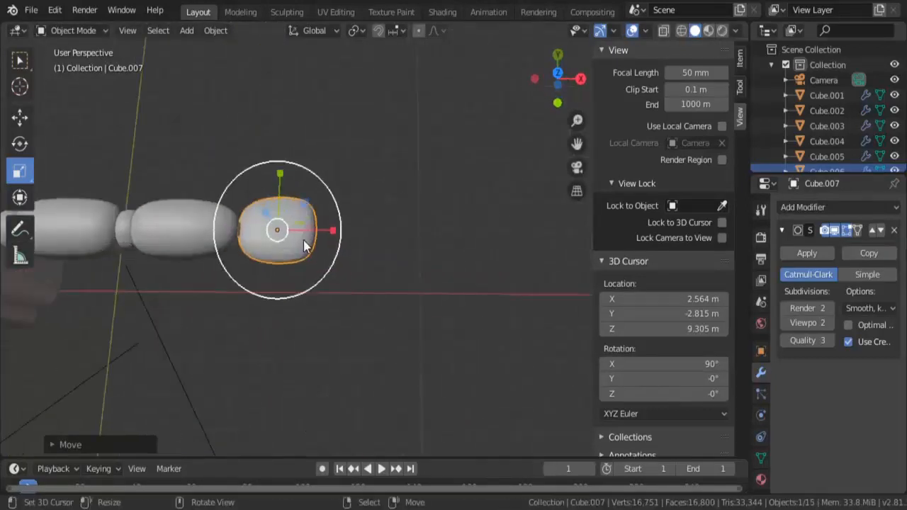
Step: Scale the hand down slightly and nudge it inward to line up with the forearm
key(KP_7)
shift+middle_drag(310, 255, 457, 283)
scroll(457, 284, up, 2)
right_click(354, 263)
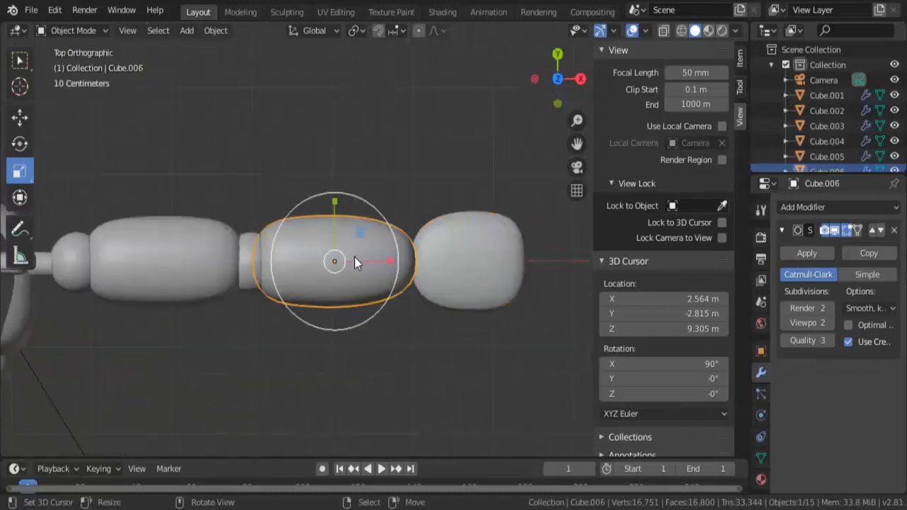
click(465, 260)
key(g)
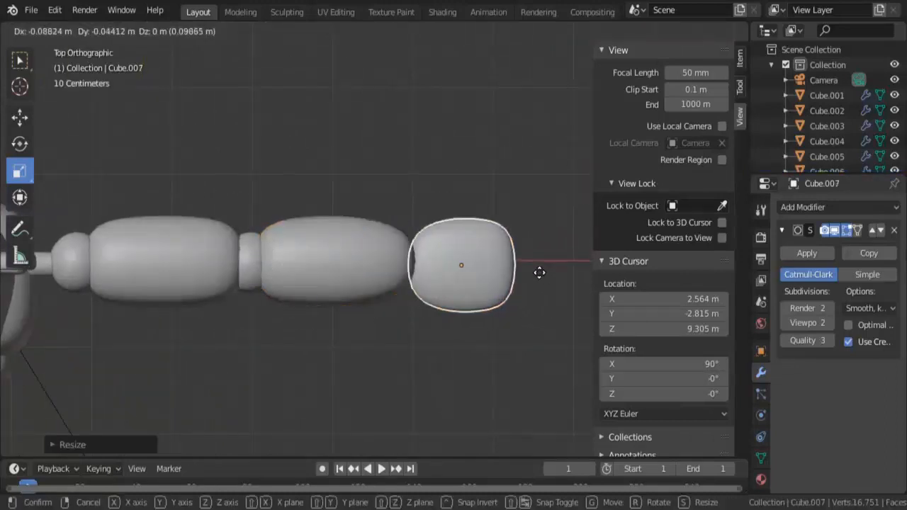
right_click(539, 273)
Step: Duplicate the forearm and elbow sphere together and place the copies just beyond the hand
right_click(326, 260)
shift+right_click(259, 265)
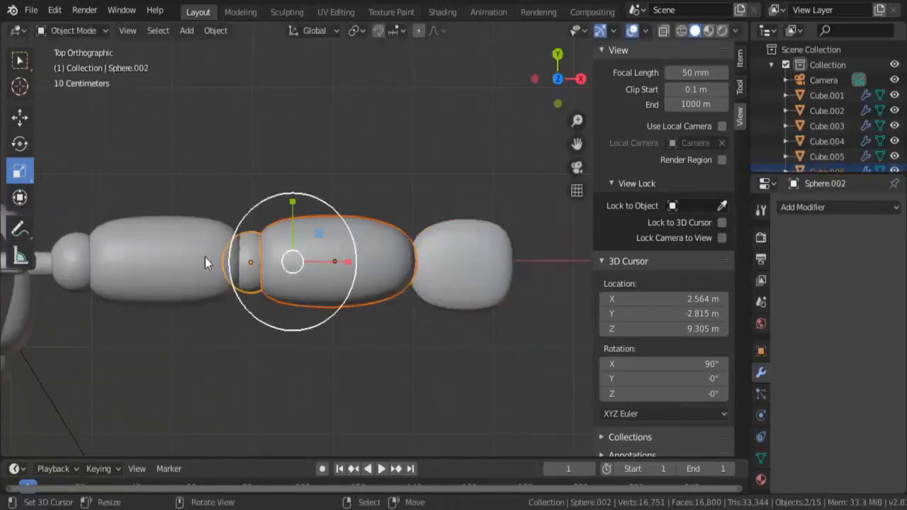
shift+middle_drag(322, 273, 298, 267)
key(shift+d)
click(548, 249)
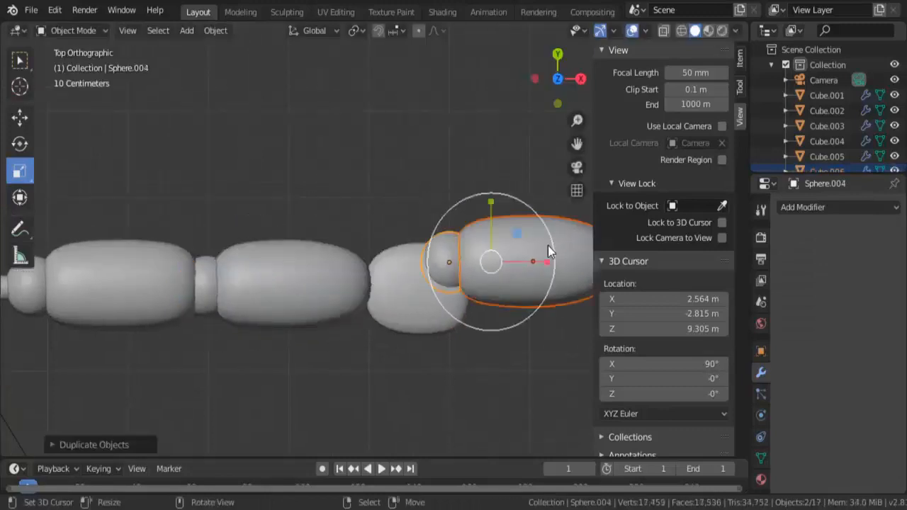
Step: Scale the copied forearm and sphere down to finger size and move them close to the hand's outer edge
shift+middle_drag(548, 245, 353, 239)
key(s)
click(215, 230)
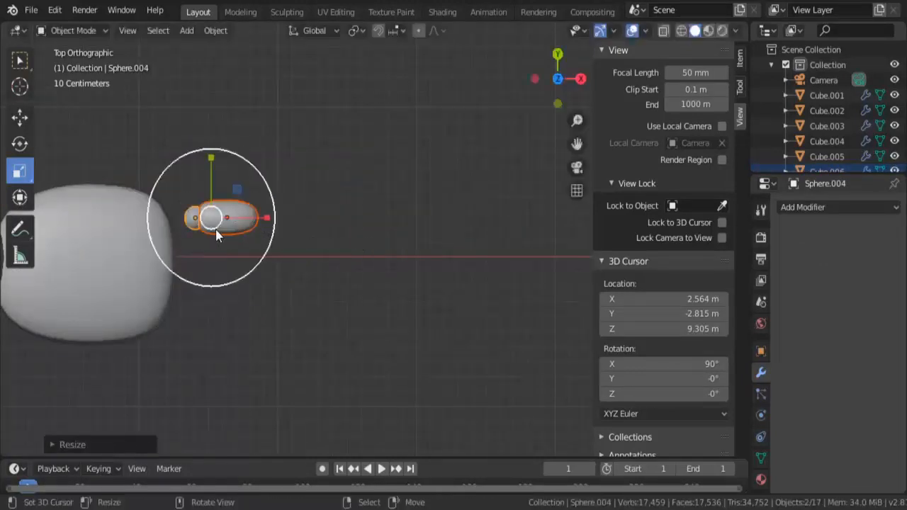
scroll(246, 230, up, 1)
shift+middle_drag(275, 228, 402, 228)
key(g)
click(307, 228)
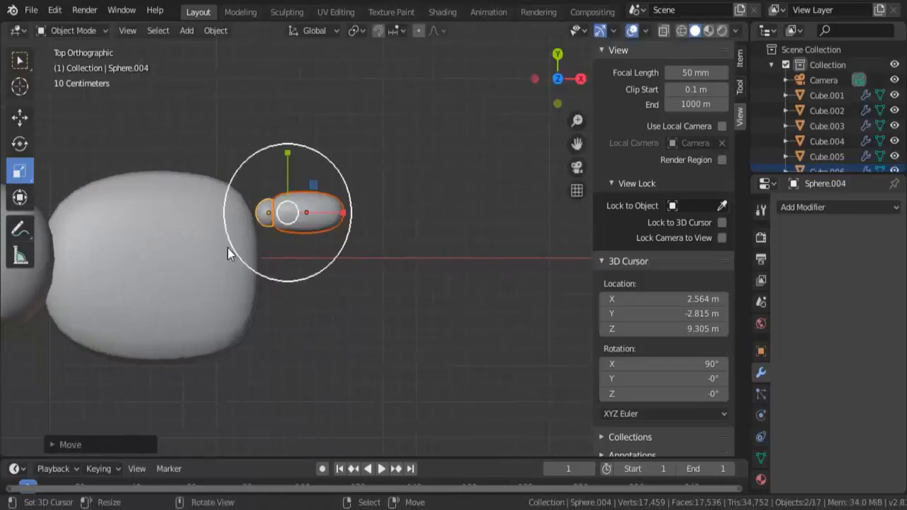
Step: Flatten the hand's outer end by moving its end face inward toward the wrist in Edit Mode
click(227, 253)
key(Tab)
middle_drag(271, 223, 280, 244)
key(alt+a)
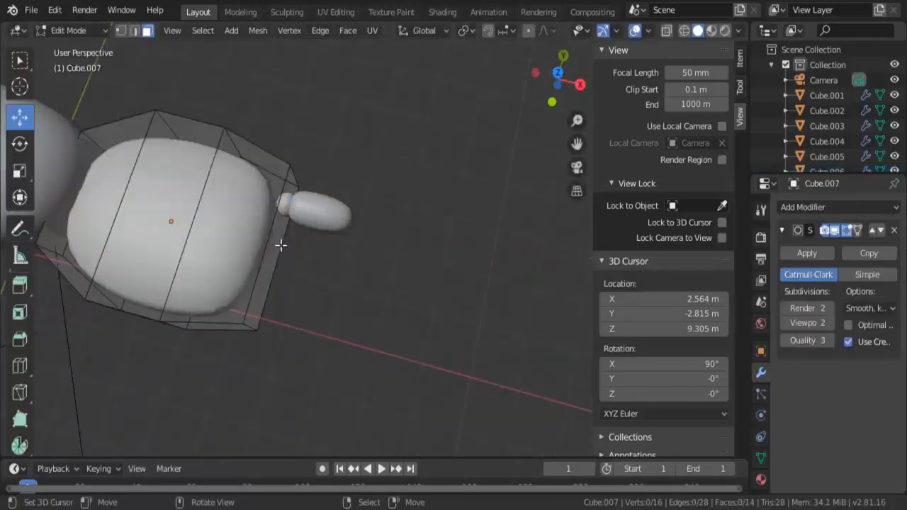
drag(306, 251, 264, 248)
key(Tab)
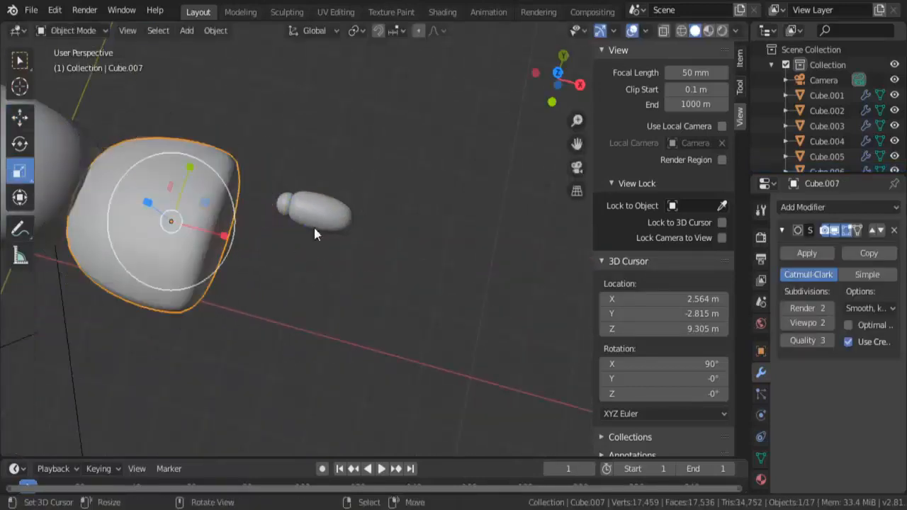
Step: Fit the finger segment and its joint sphere against the hand's back outer corner and duplicate them outward along X as a second segment
click(282, 208)
key(KP_7)
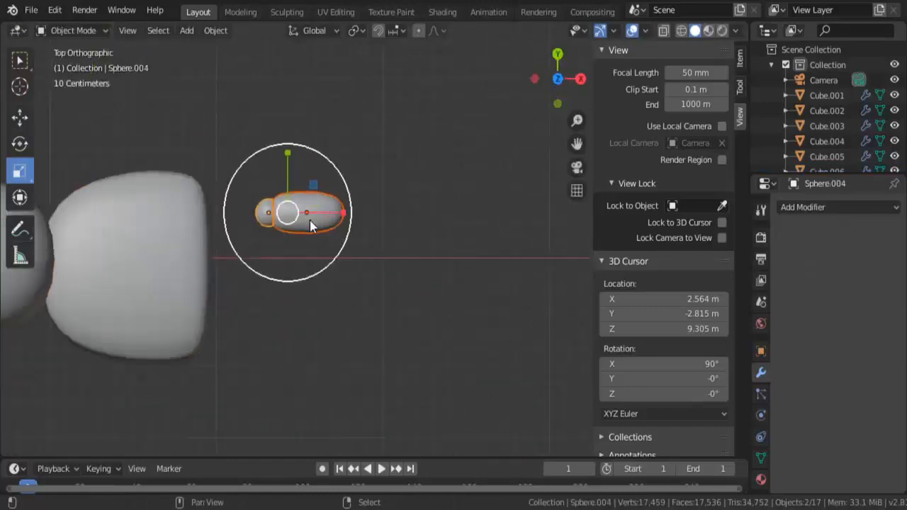
key(g)
click(362, 188)
key(g)
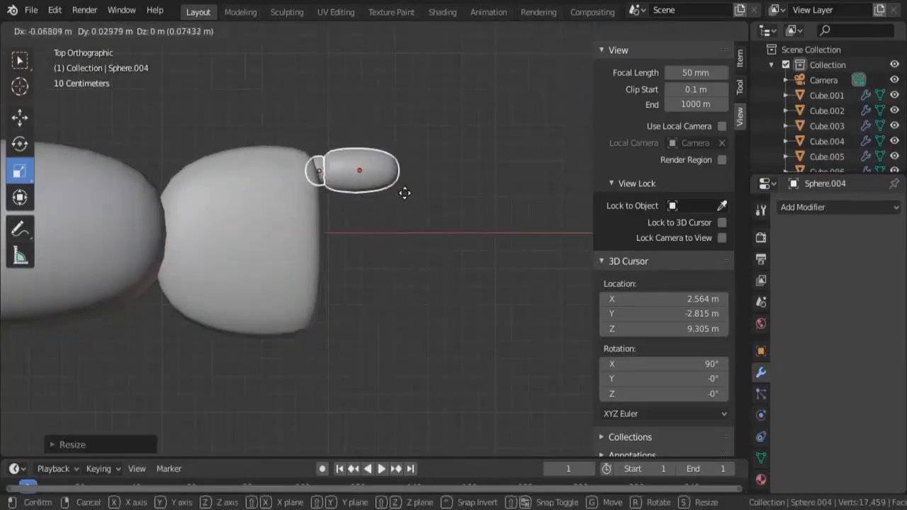
click(408, 195)
key(shift+d)
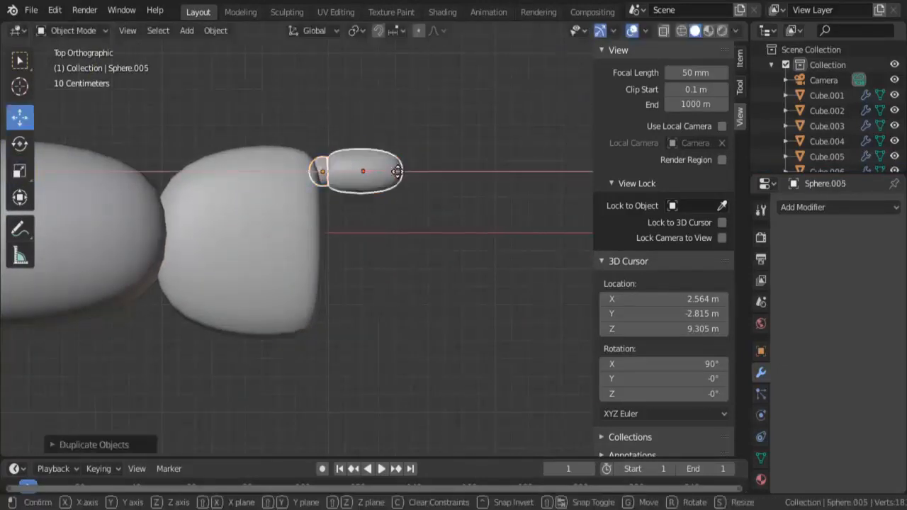
click(404, 171)
Step: Duplicate the complete two-segment finger twice, spacing three fingers across the hand's outer edge
shift+click(343, 168)
shift+click(321, 171)
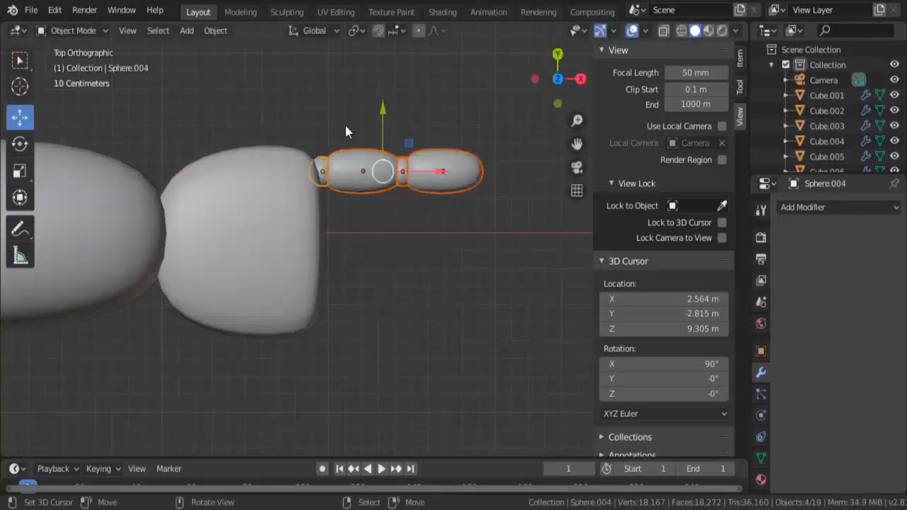
key(shift+d)
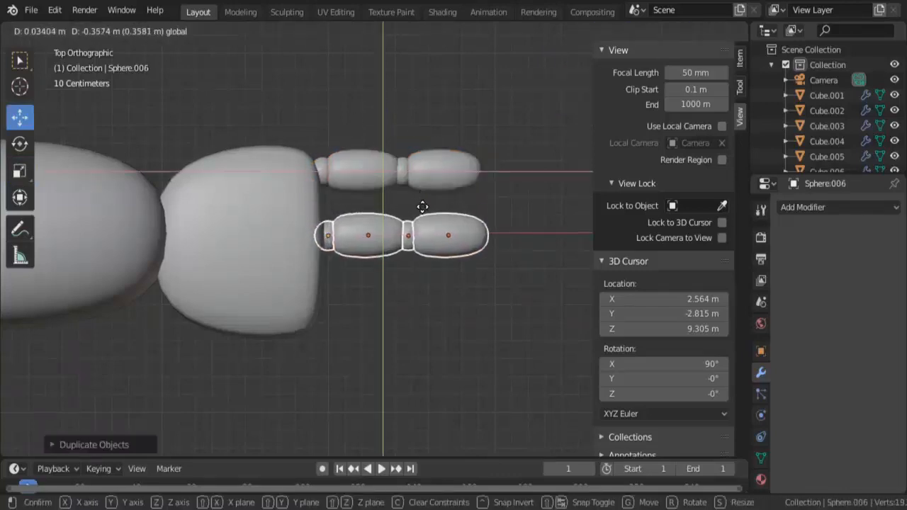
click(420, 212)
key(shift+d)
click(415, 273)
shift+middle_drag(415, 267, 454, 165)
Step: Duplicate a finger as the thumb, rotate it about Z to point sideways, and attach it to the hand's front side near the wrist
key(shift+d)
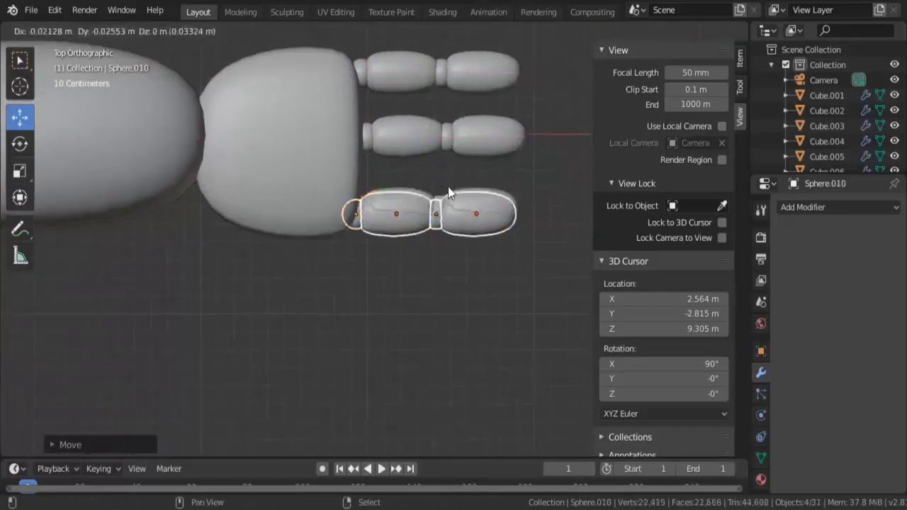
key(r)
key(z)
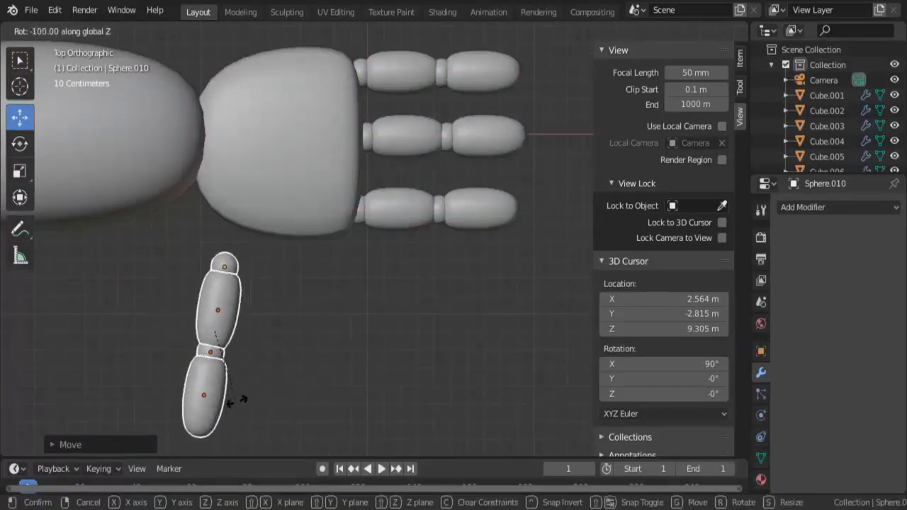
click(244, 394)
key(g)
click(246, 256)
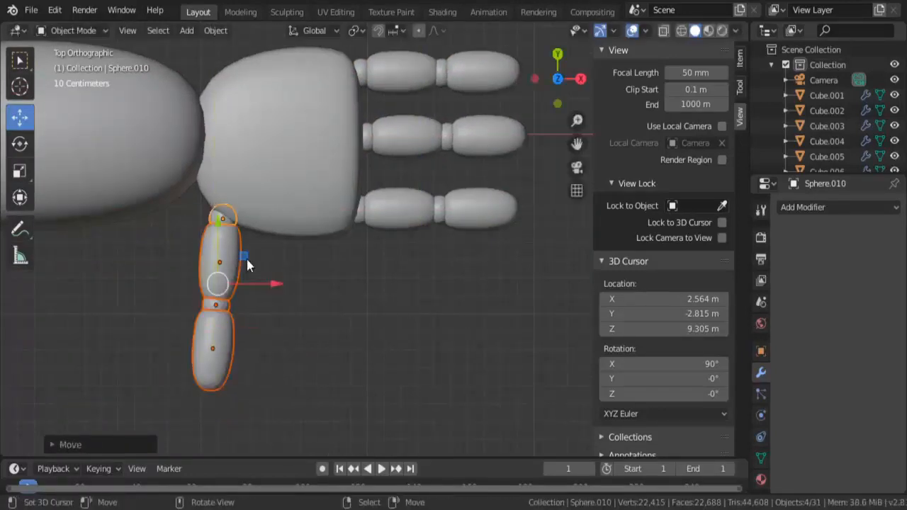
scroll(436, 357, down, 4)
key(Tab)
key(Tab)
right_click(352, 223)
Step: Duplicate the upper arm segment and bring the copy down to the bottom of the torso in the front view
scroll(375, 241, down, 6)
key(KP_1)
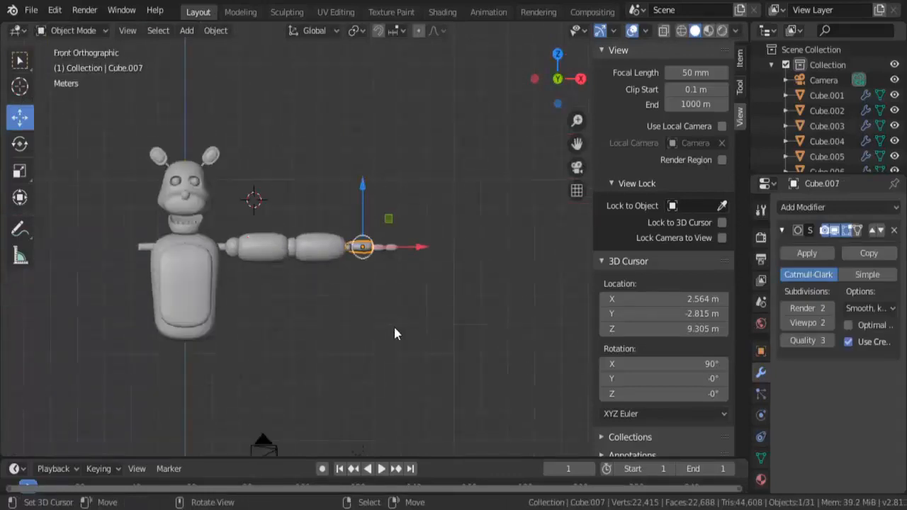
shift+middle_drag(394, 312, 406, 149)
right_click(404, 172)
key(KP_1)
right_click(406, 134)
scroll(406, 122, up, 2)
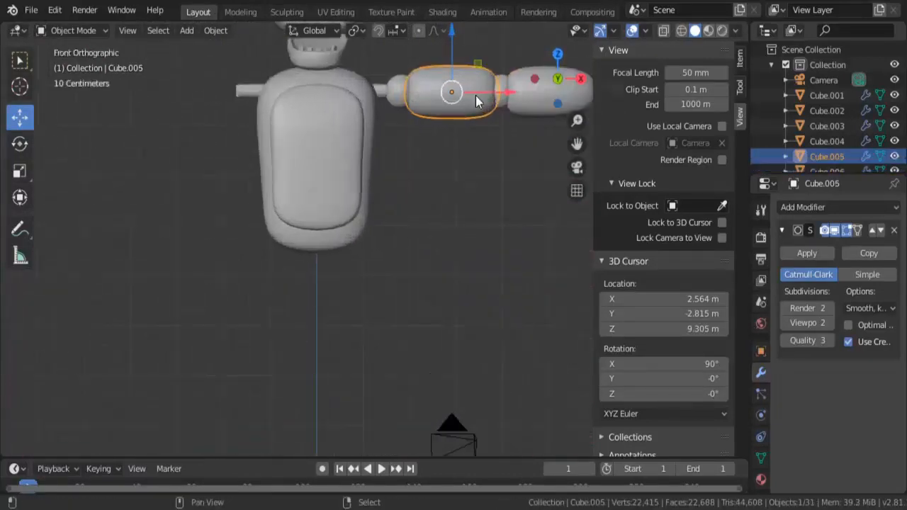
key(shift+d)
right_click(467, 81)
key(g)
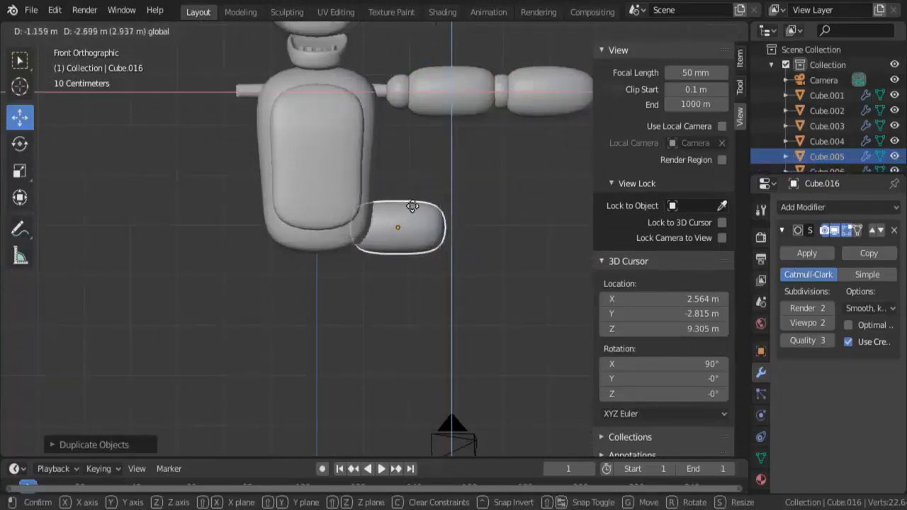
Step: Center the copied segment beneath the torso from the front and align its depth from the side
drag(340, 226, 340, 227)
drag(339, 226, 341, 228)
key(KP_3)
scroll(453, 237, up, 3)
drag(447, 242, 432, 260)
Step: Extrude the segment's middle bottom face downward to form the pelvis's crotch, and raise the extruded face slightly
key(Tab)
middle_drag(419, 280, 376, 323)
key(KP_1)
middle_drag(290, 288, 239, 250)
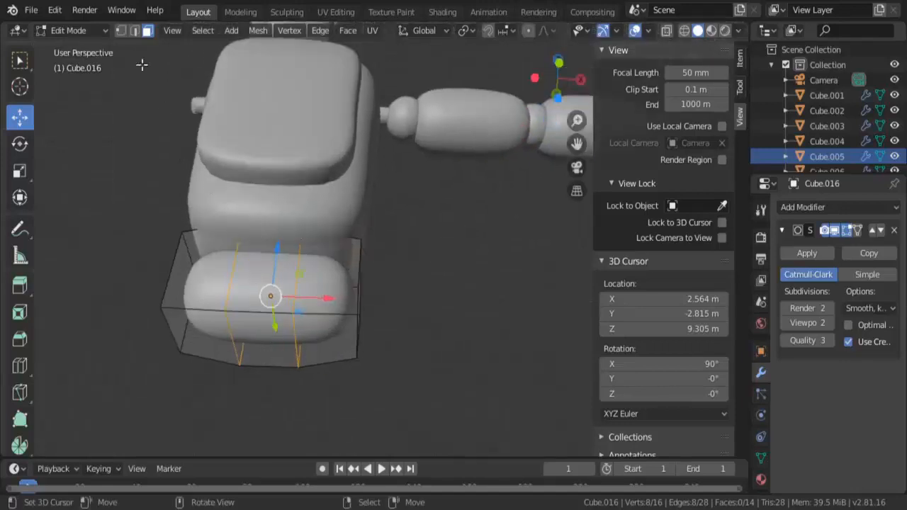
key(KP_1)
key(e)
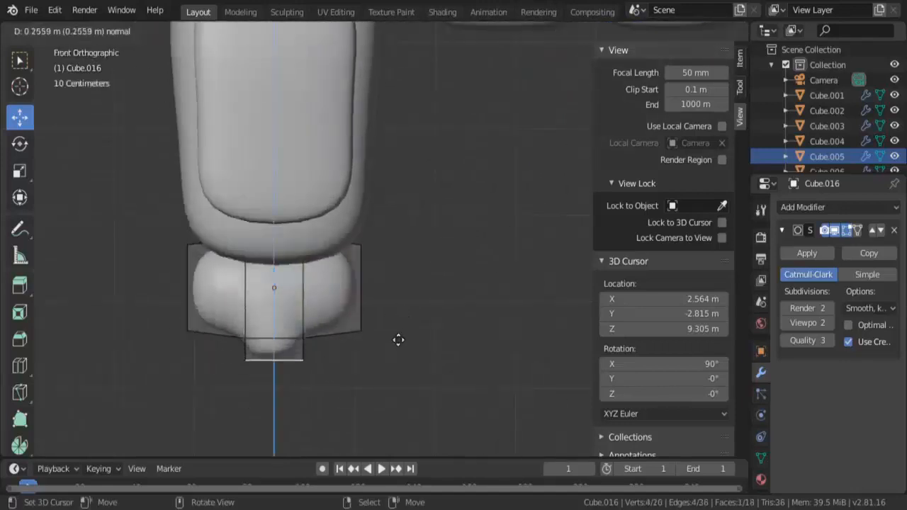
click(391, 362)
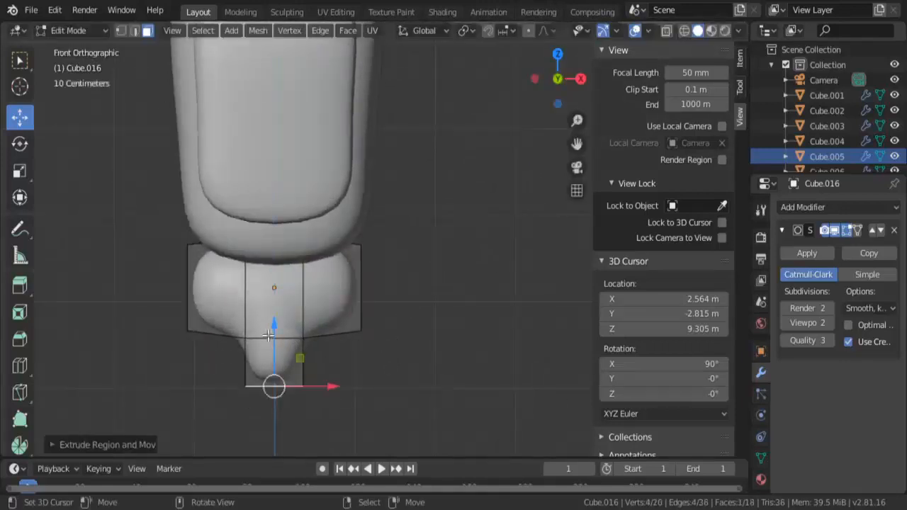
drag(268, 336, 276, 323)
key(Tab)
Step: Move the pelvis aside from the torso along X and lower its top faces
middle_drag(320, 255, 314, 269)
drag(340, 270, 512, 283)
key(Tab)
shift+right_click(474, 231)
shift+right_click(421, 229)
key(KP_1)
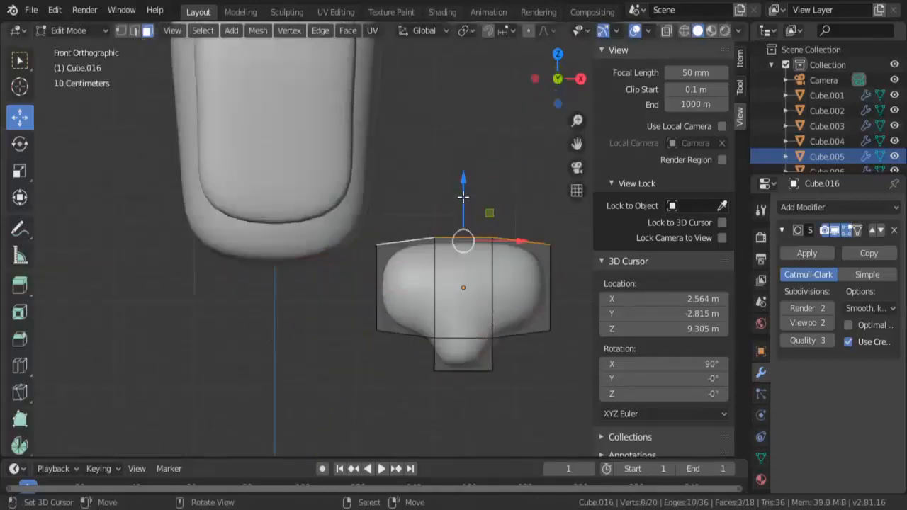
drag(463, 196, 471, 232)
key(alt+a)
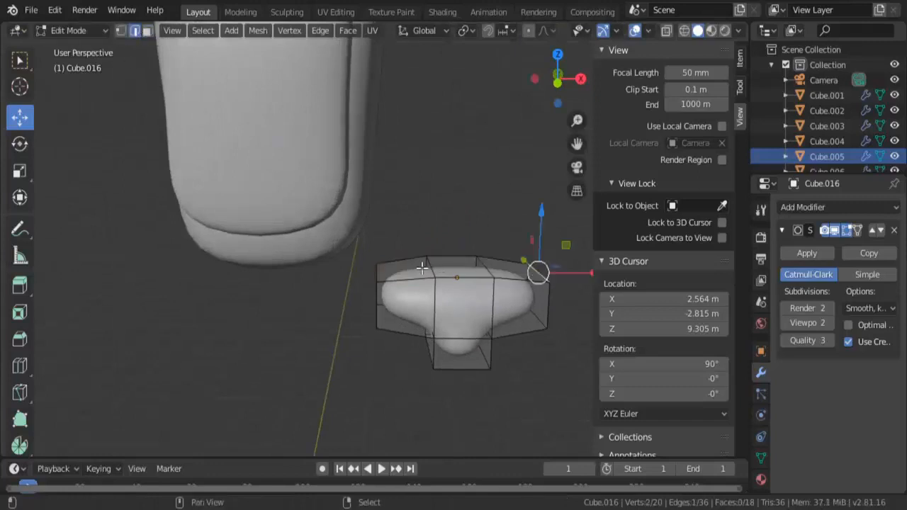
Step: Raise the pelvis's two outer top edges along Z to curve its upper surface
shift+right_click(539, 270)
key(KP_1)
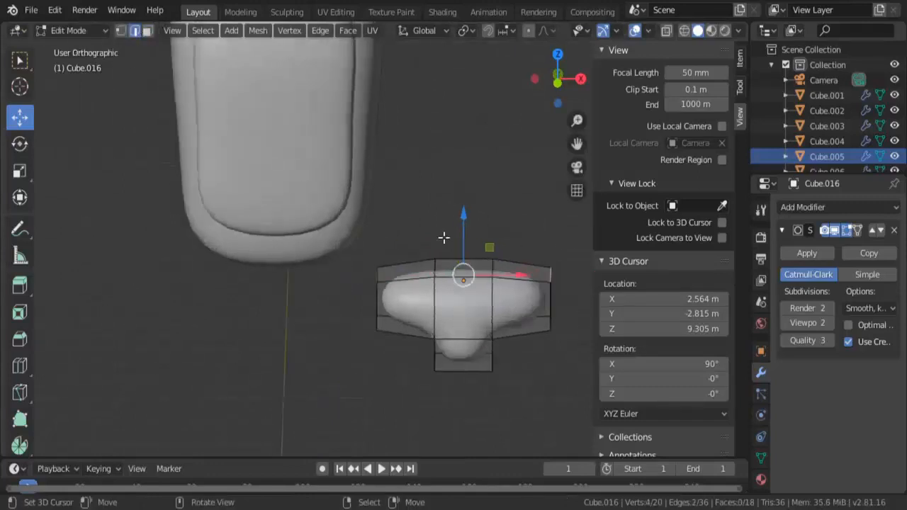
drag(465, 236, 470, 219)
key(Tab)
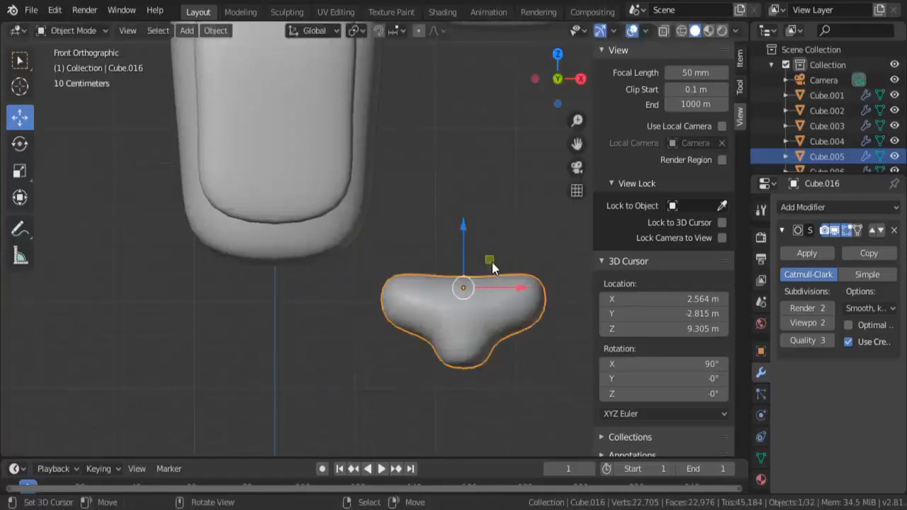
Step: Move the pelvis back under the torso, adjust its position from the side, and deepen it along Y
drag(490, 260, 296, 237)
key(KP_3)
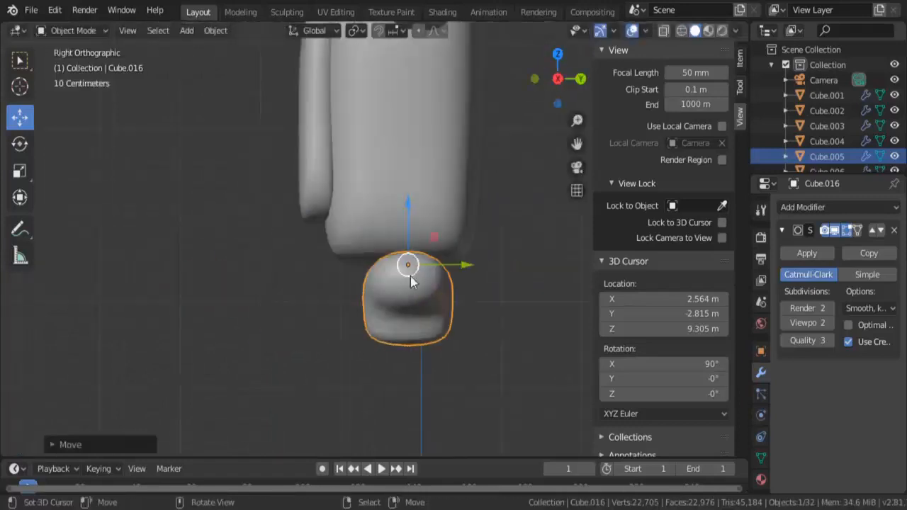
drag(432, 234, 426, 226)
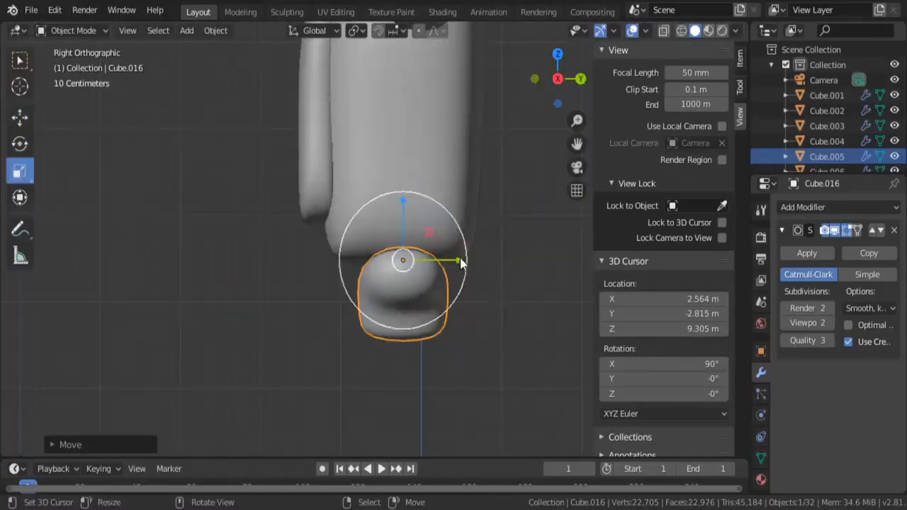
drag(460, 262, 474, 260)
Step: Narrow the pelvis's lower extruded section along Y by scaling its loop of faces
key(Tab)
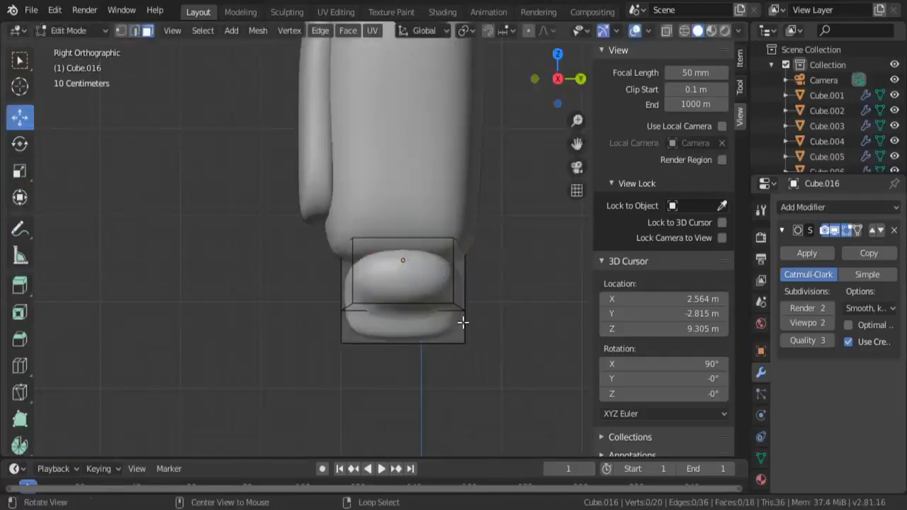
alt+right_click(464, 322)
middle_drag(463, 322, 389, 376)
click(19, 169)
key(KP_3)
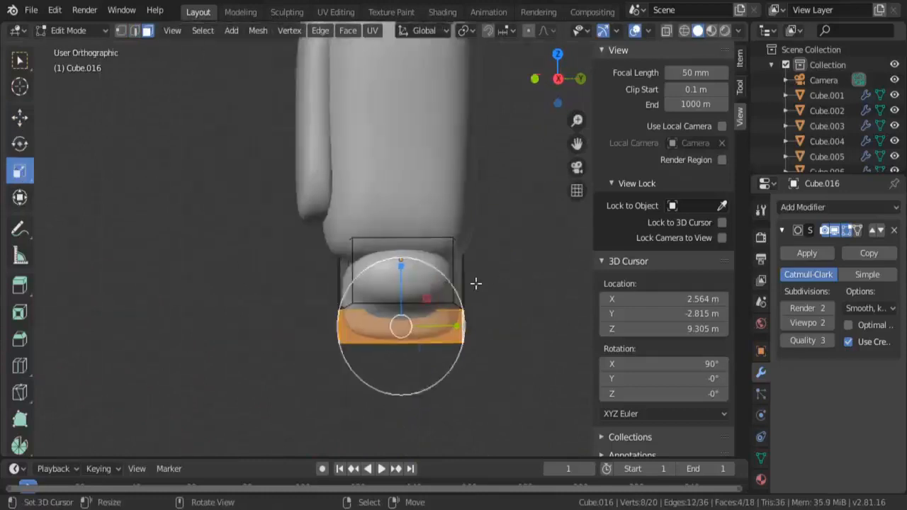
drag(465, 330, 440, 330)
key(Tab)
middle_drag(441, 330, 455, 200)
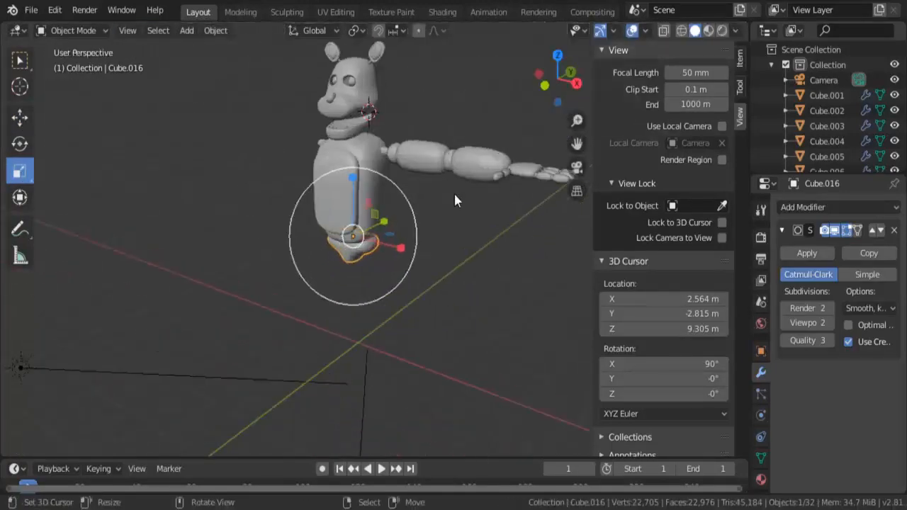
Step: Widen the pelvis slightly along X
key(KP_1)
drag(405, 241, 414, 239)
middle_drag(414, 239, 354, 217)
key(KP_1)
Step: Duplicate the upper arm and shoulder sphere together and place the copies beside the pelvis as a hip joint and thigh
click(419, 161)
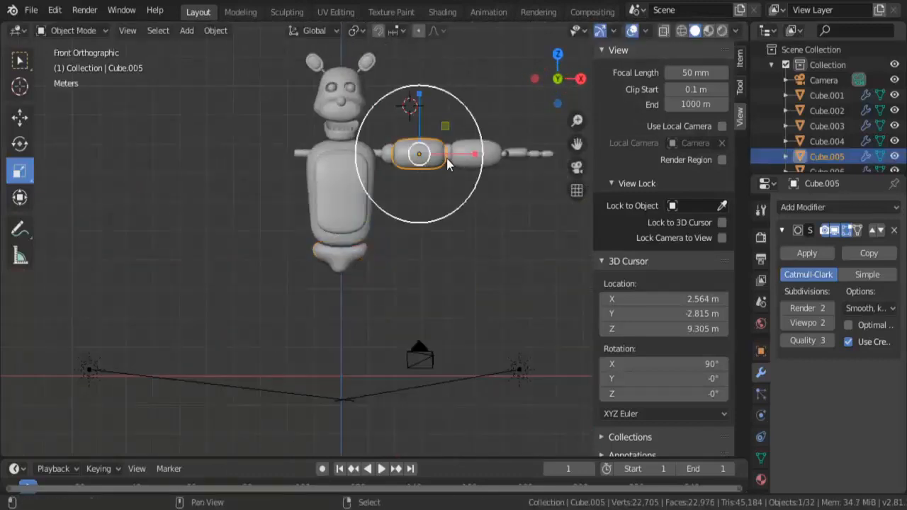
shift+click(388, 152)
key(shift+d)
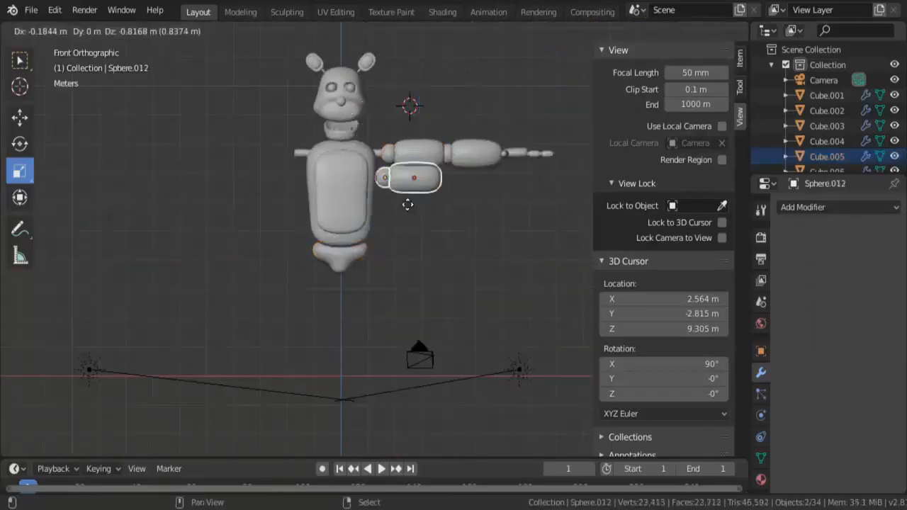
click(387, 248)
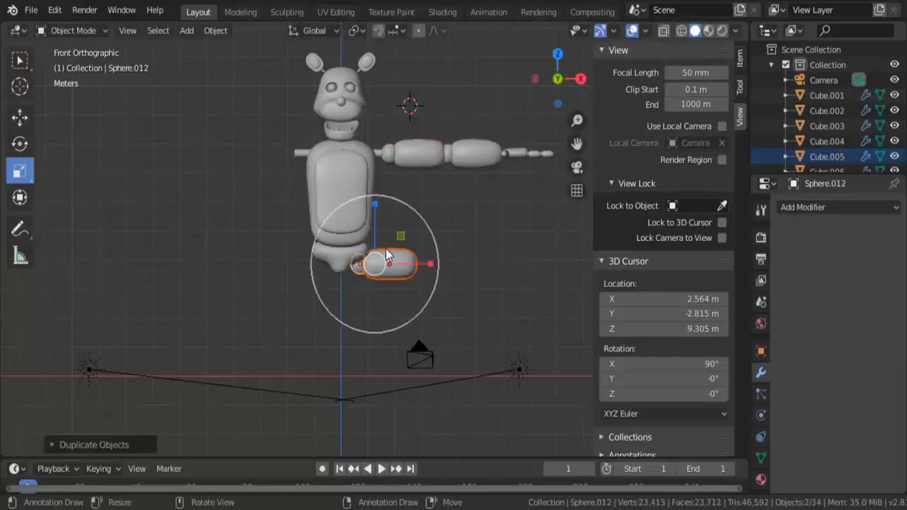
Step: Move the copied thigh segment directly below the hip sphere
scroll(387, 257, up, 4)
right_click(387, 262)
shift+middle_drag(403, 262, 395, 200)
key(g)
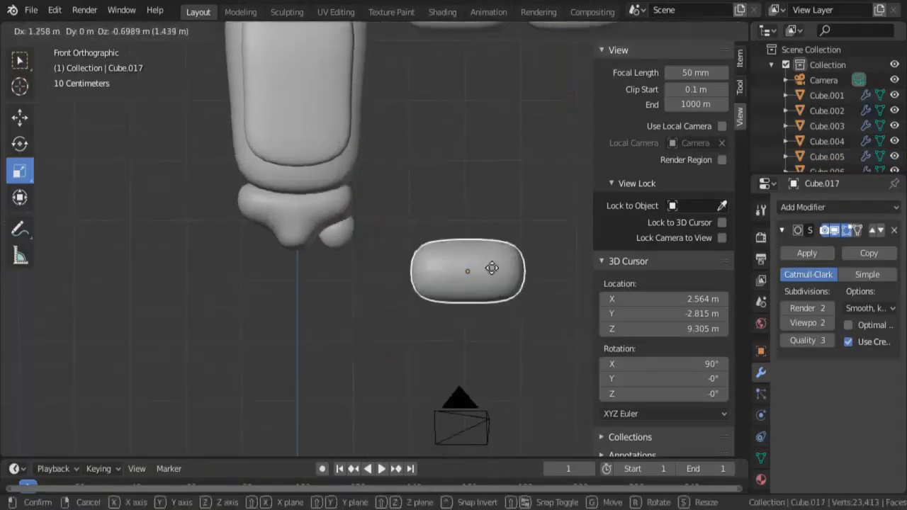
click(386, 261)
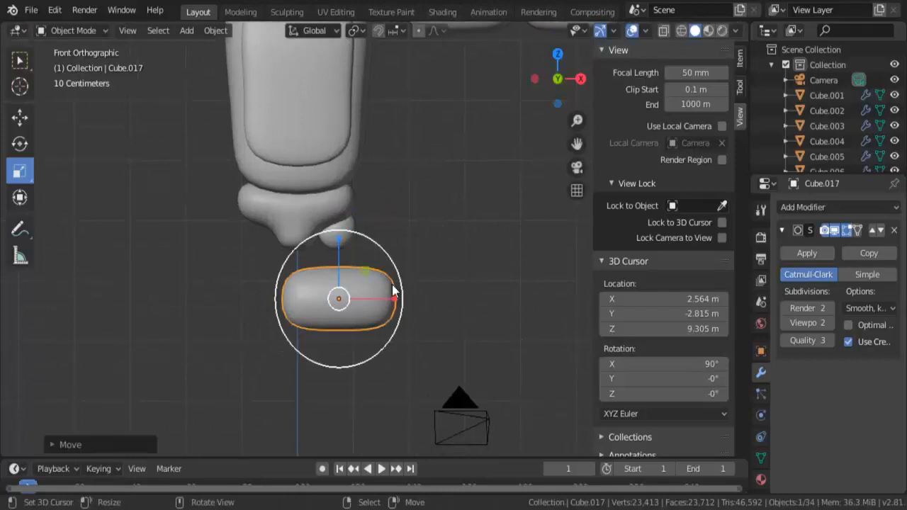
Step: Open the copied thigh segment for mesh editing with all of its geometry selected
key(Tab)
key(a)
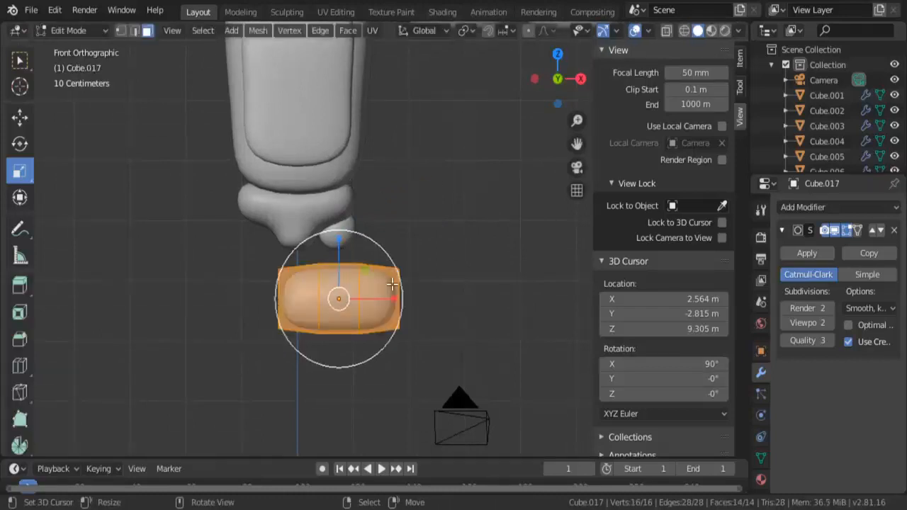
key(r)
key(y)
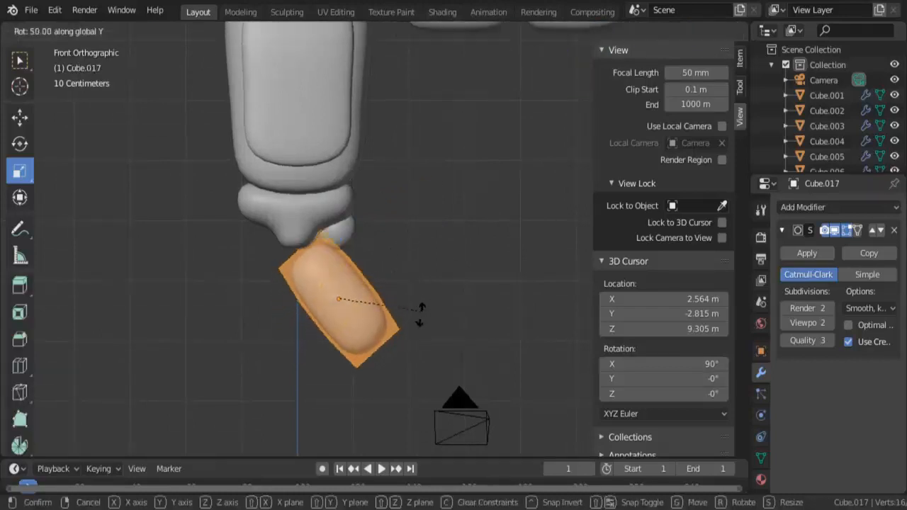
key(Escape)
Step: Rotate the thigh's whole mesh about the global Y axis until the segment stands vertically
key(r)
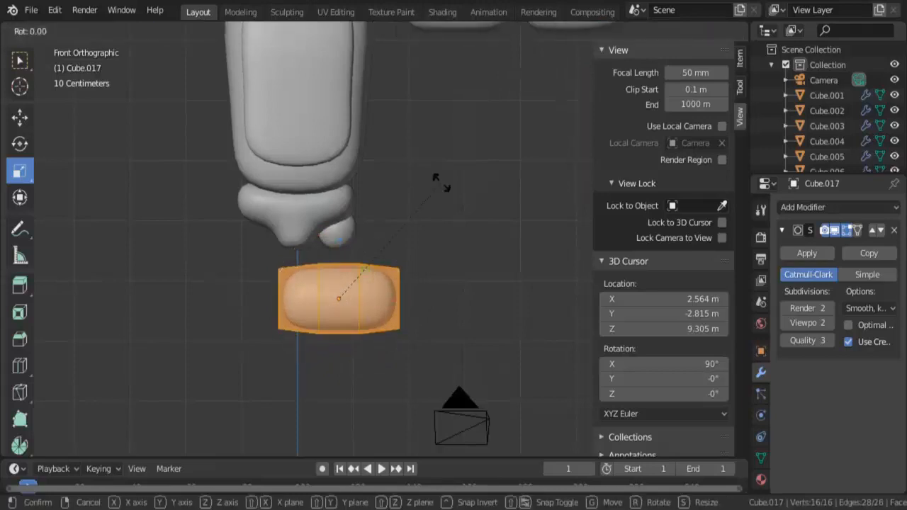
key(y)
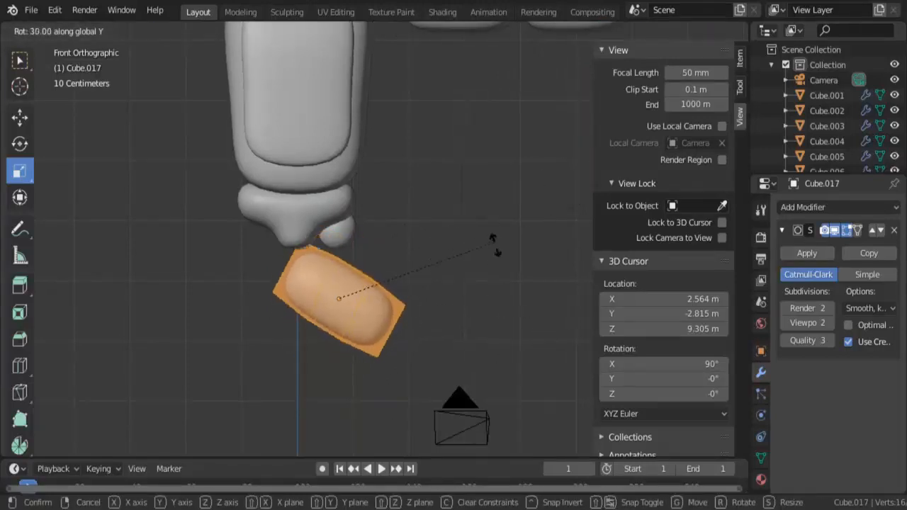
click(372, 333)
key(Tab)
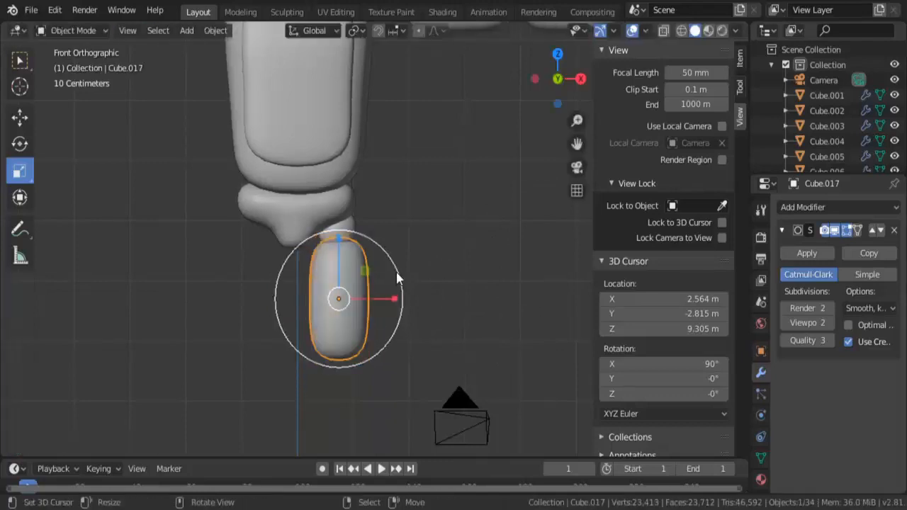
Step: Nudge the vertical thigh segment into line beneath the hip sphere
scroll(396, 277, up, 4)
scroll(380, 286, down, 3)
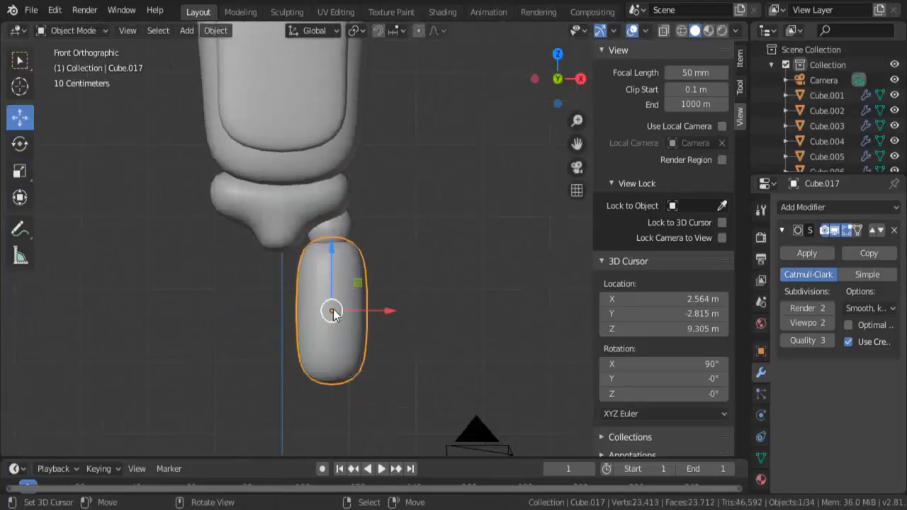
drag(357, 287, 362, 286)
Step: Duplicate the hip sphere and thigh together and move the copies down below the thigh as a knee and shin
shift+right_click(341, 230)
scroll(341, 229, down, 2)
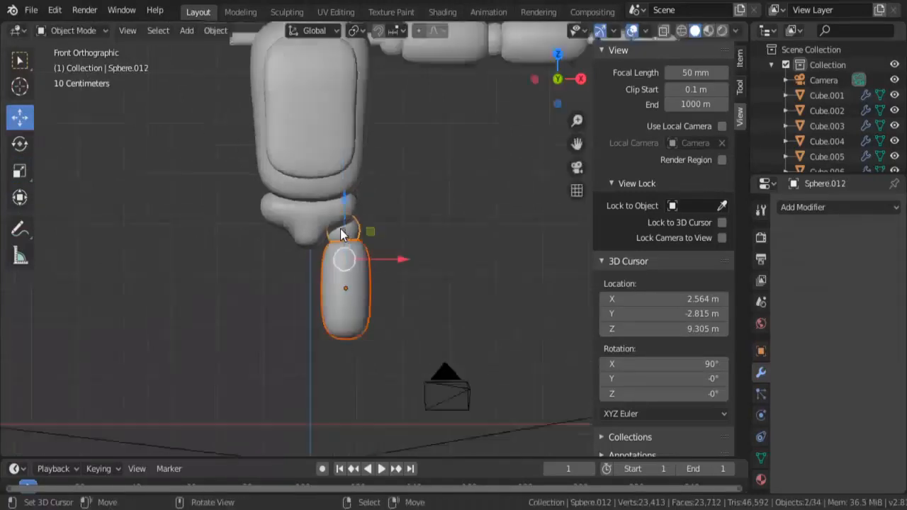
scroll(341, 229, down, 1)
shift+middle_drag(344, 216, 364, 160)
key(shift+d)
right_click(373, 159)
drag(371, 157, 357, 247)
Step: Fine-tune the positions of the knee sphere and shin so the leg parts line up closely
scroll(372, 240, up, 3)
right_click(372, 299)
drag(407, 286, 409, 285)
right_click(349, 346)
drag(365, 308, 364, 303)
drag(403, 368, 401, 363)
drag(363, 333, 360, 324)
Step: Select all four leg parts, scale them up slightly together and reposition the leg under the pelvis
middle_drag(360, 323, 397, 268)
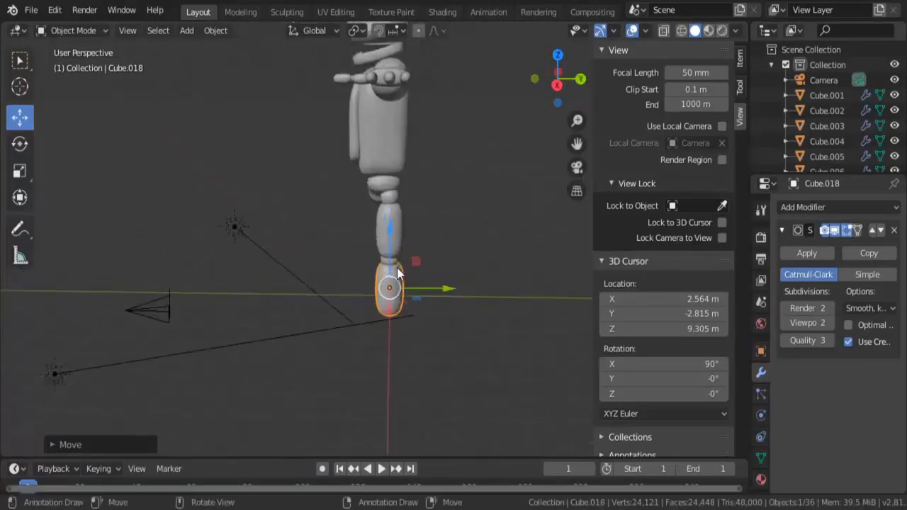
shift+click(390, 266)
shift+click(389, 221)
shift+click(396, 194)
key(KP_1)
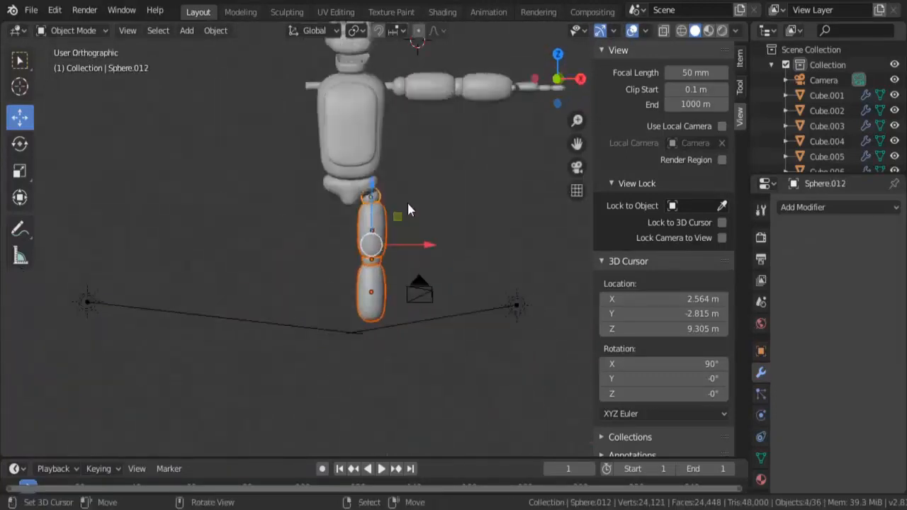
scroll(407, 205, down, 3)
scroll(408, 220, up, 4)
key(s)
click(423, 218)
drag(389, 209, 389, 212)
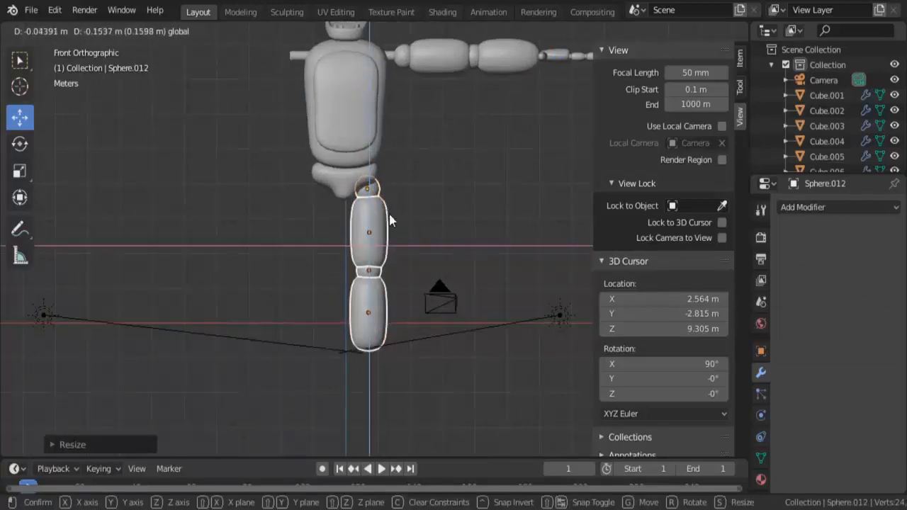
click(392, 226)
Step: Widen the thigh and shin segments slightly along X
scroll(392, 225, up, 3)
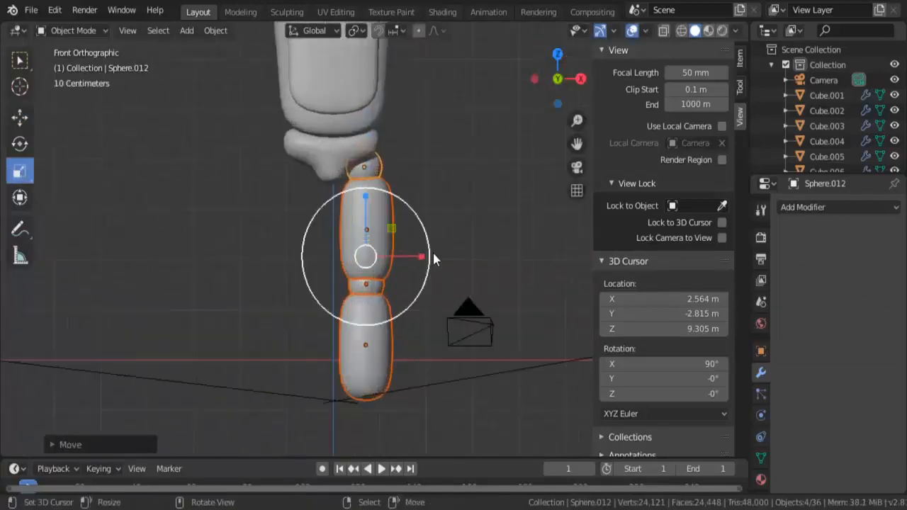
click(342, 297)
shift+click(390, 239)
drag(420, 287, 443, 285)
Step: Move the whole leg, including the hip and knee spheres, forward along Y to fit the pelvis
key(KP_3)
shift+click(399, 170)
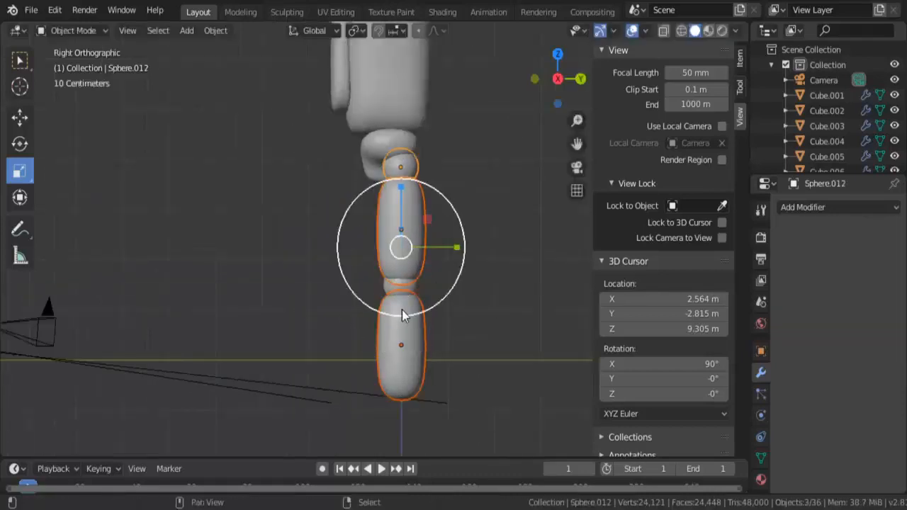
shift+click(404, 289)
click(19, 117)
drag(449, 253, 427, 254)
Step: Shift the thigh, knee sphere and shin together along Y beneath the hip sphere
right_click(410, 256)
shift+right_click(406, 283)
shift+right_click(407, 311)
drag(439, 284, 391, 280)
key(KP_1)
scroll(430, 281, up, 2)
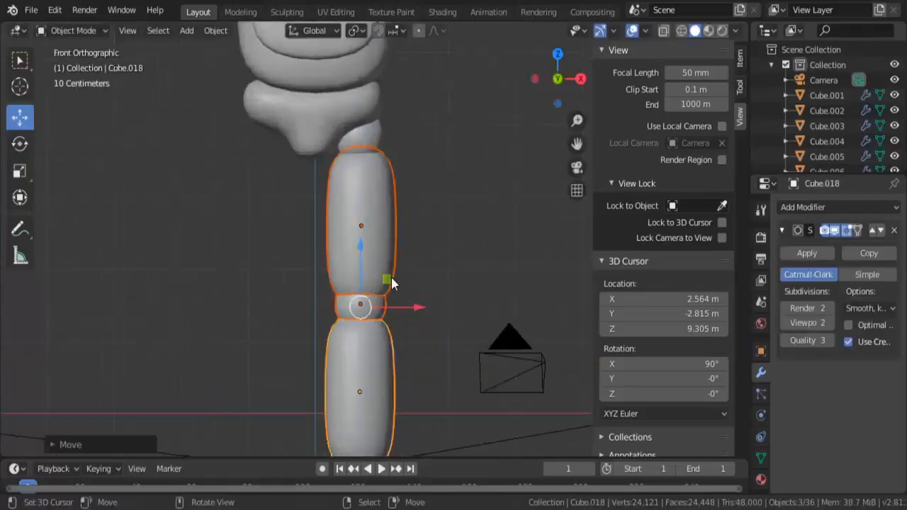
Step: Add a cube for the foot, scale it down and place it at the lower end of the shin
scroll(371, 333, down, 4)
middle_drag(370, 339, 412, 164)
key(shift+a)
mouse_move(354, 195)
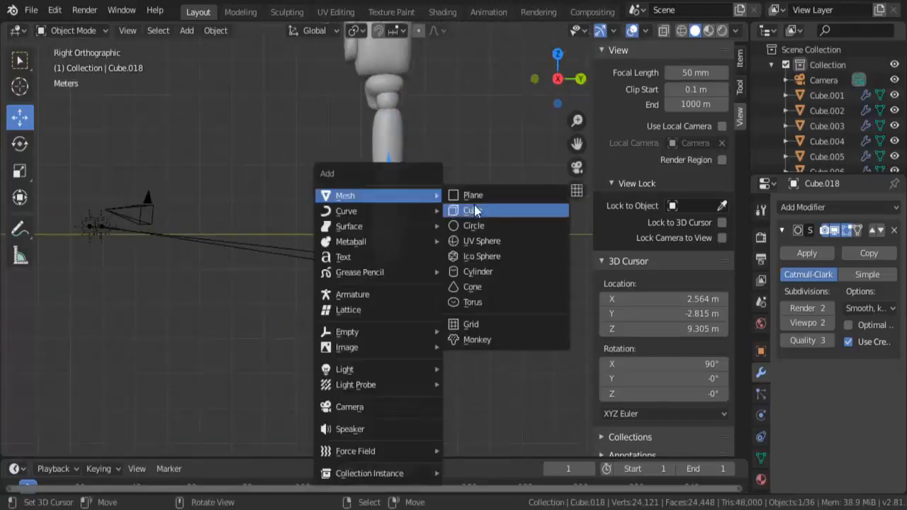
click(475, 207)
key(KP_1)
scroll(475, 210, down, 5)
key(s)
click(433, 188)
key(g)
click(405, 348)
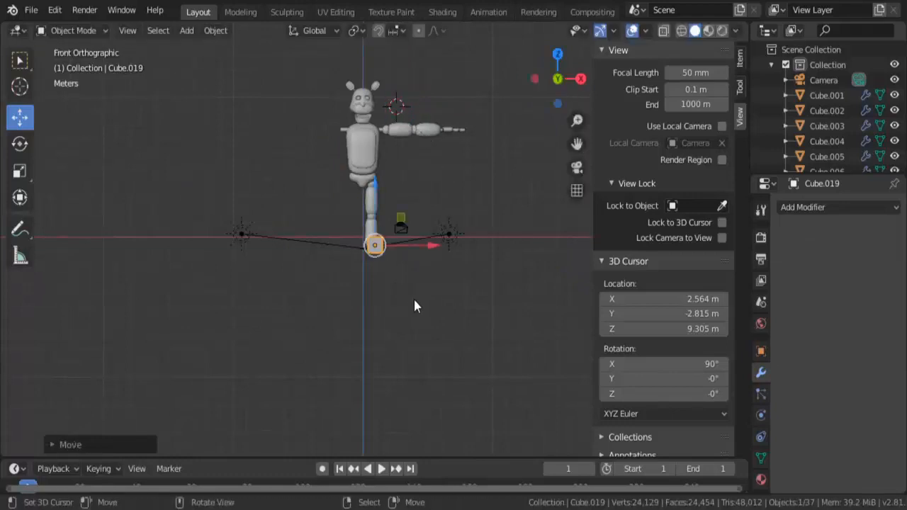
Step: Resize the foot cube to roughly the shin's width and move it just below the shin in front view
scroll(468, 241, up, 9)
scroll(476, 231, up, 1)
key(s)
click(446, 263)
key(g)
click(415, 303)
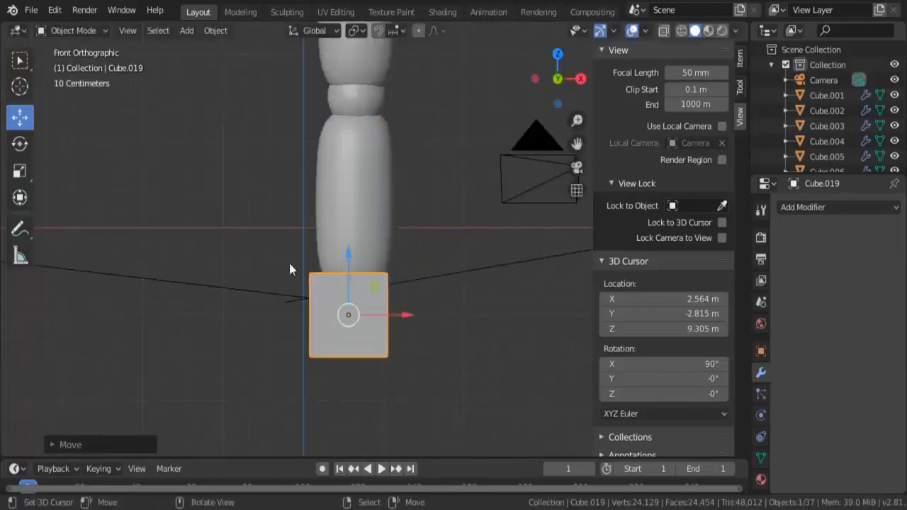
Step: Enlarge the foot cube slightly and position it directly beneath the shin in both front and side views
click(25, 178)
scroll(356, 290, down, 2)
key(s)
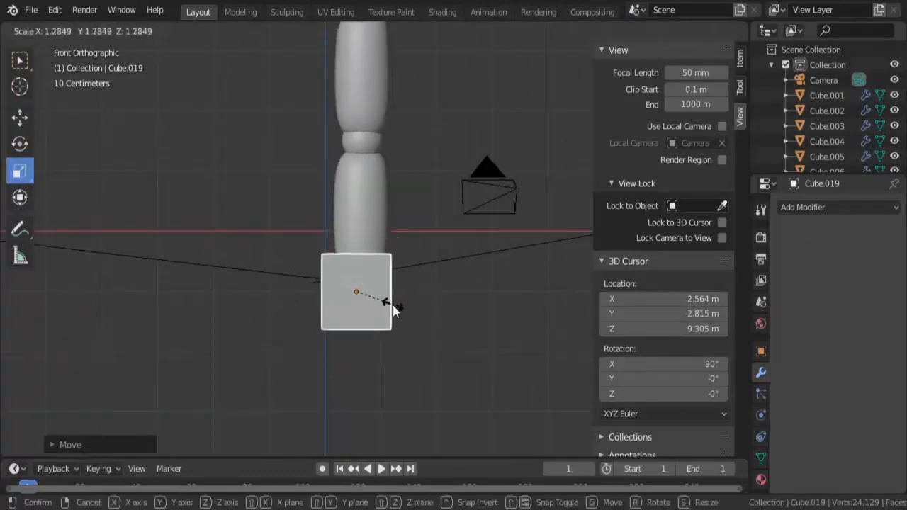
click(412, 289)
key(g)
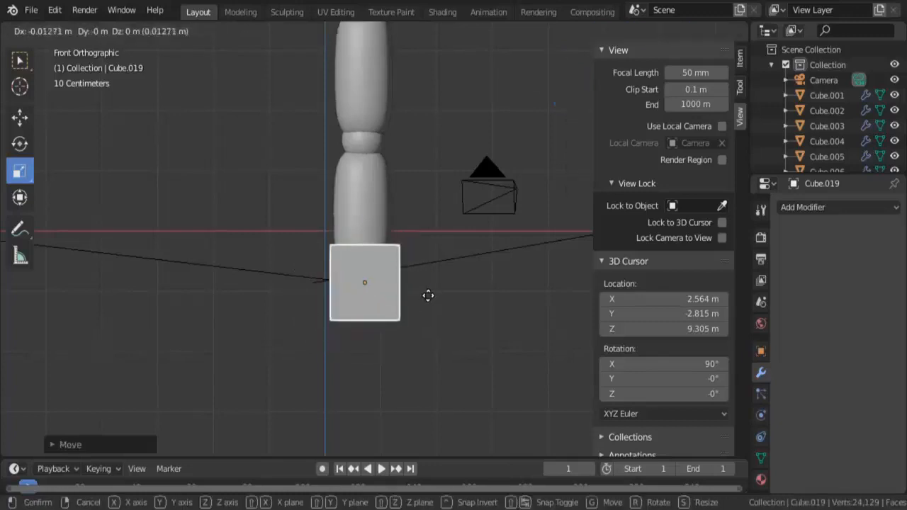
click(429, 301)
middle_drag(428, 305, 314, 355)
key(KP_3)
key(g)
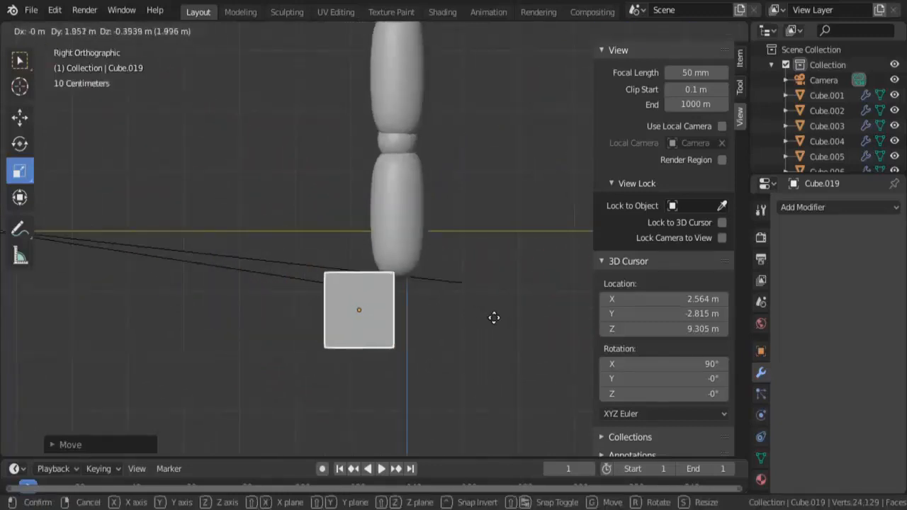
click(528, 318)
Step: Extrude the foot cube's front face forward and lower its front top edge to slope the toe section
middle_drag(527, 319, 426, 347)
key(Tab)
click(418, 319)
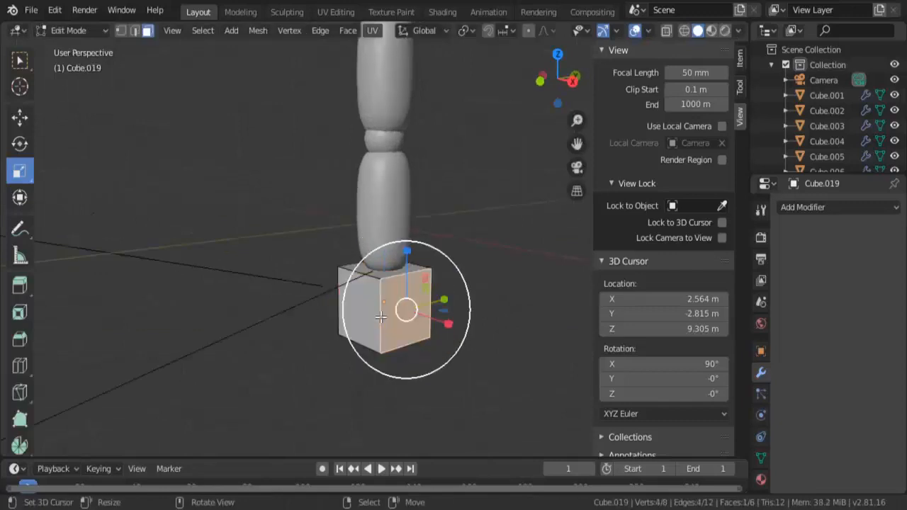
click(348, 309)
shift+middle_drag(421, 300, 443, 255)
key(e)
click(379, 245)
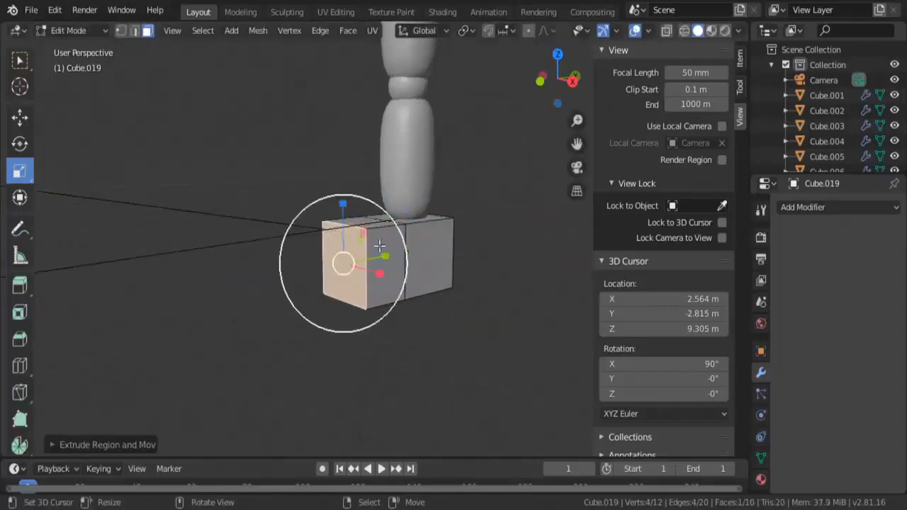
mouse_move(345, 203)
mouse_down()
mouse_move(345, 222)
mouse_move(342, 210)
mouse_up()
click(26, 117)
key(KP_3)
Step: Add a loop cut across the foot's sloped front section and raise its top edge to round the slope
key(ctrl+r)
click(356, 231)
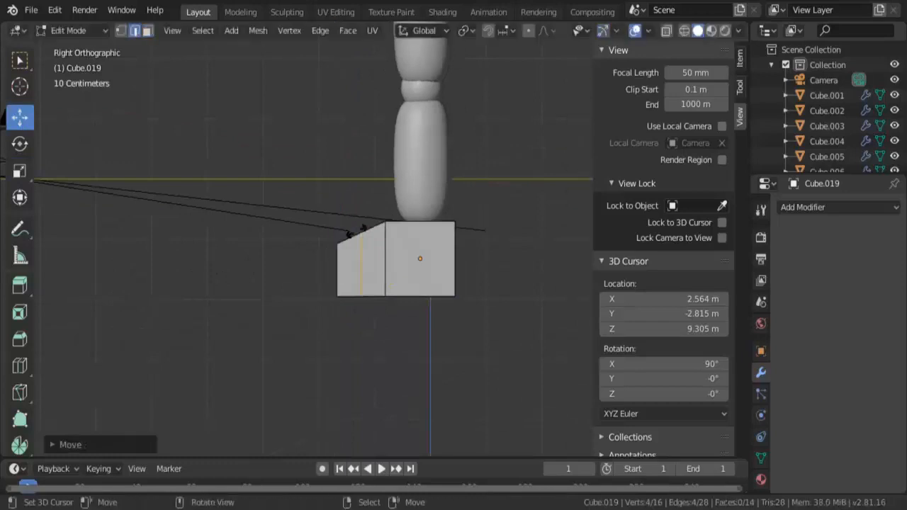
scroll(357, 224, up, 4)
middle_drag(355, 248, 371, 272)
right_click(353, 224)
drag(344, 191, 343, 185)
Step: Flatten the foot along Z and move it up against the end of the shin
key(Tab)
key(shift+space)
key(s)
key(KP_1)
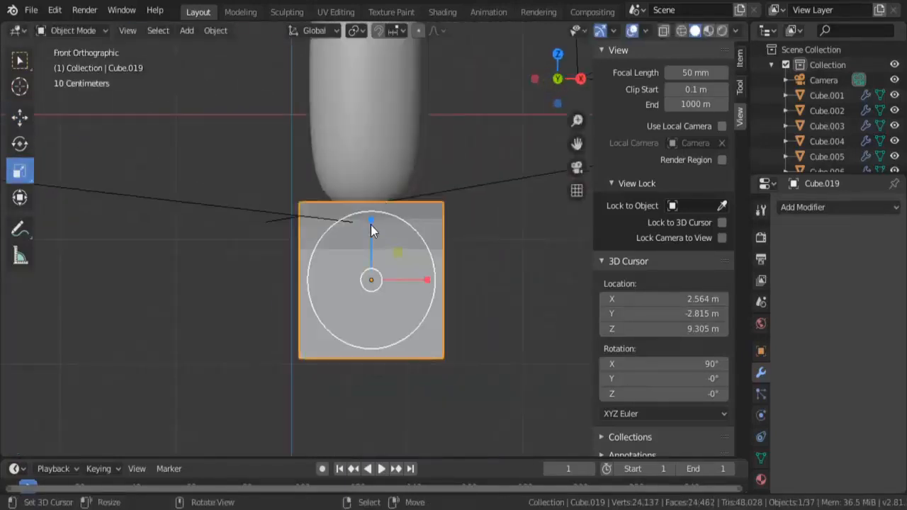
drag(371, 224, 415, 243)
key(KP_3)
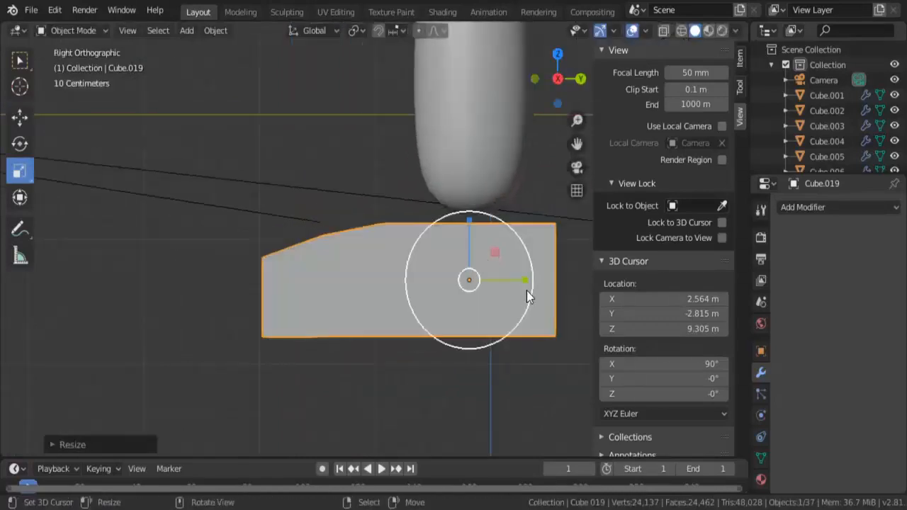
key(g)
click(520, 271)
Step: Add a Subdivision Surface modifier to the foot and set its viewport subdivisions to 2
key(Tab)
middle_drag(520, 271, 480, 319)
key(Tab)
key(Tab)
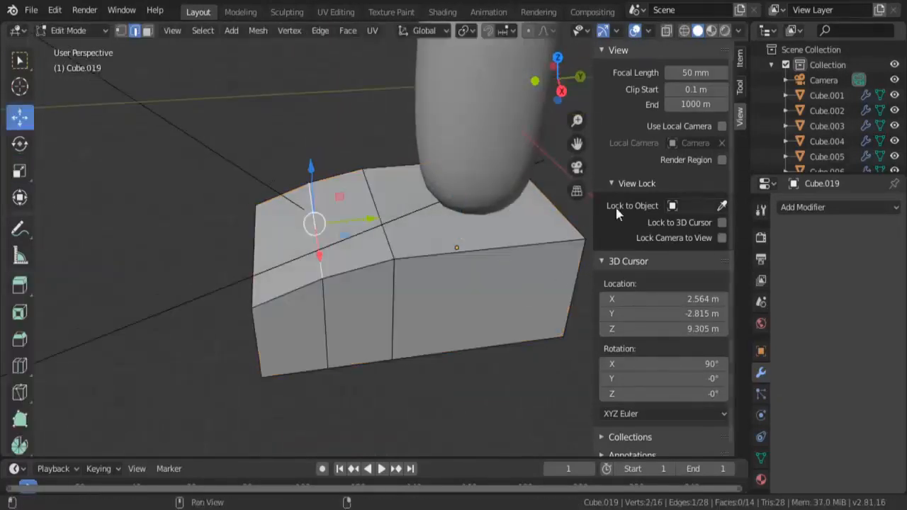
key(Tab)
click(795, 207)
click(660, 459)
key(KP_3)
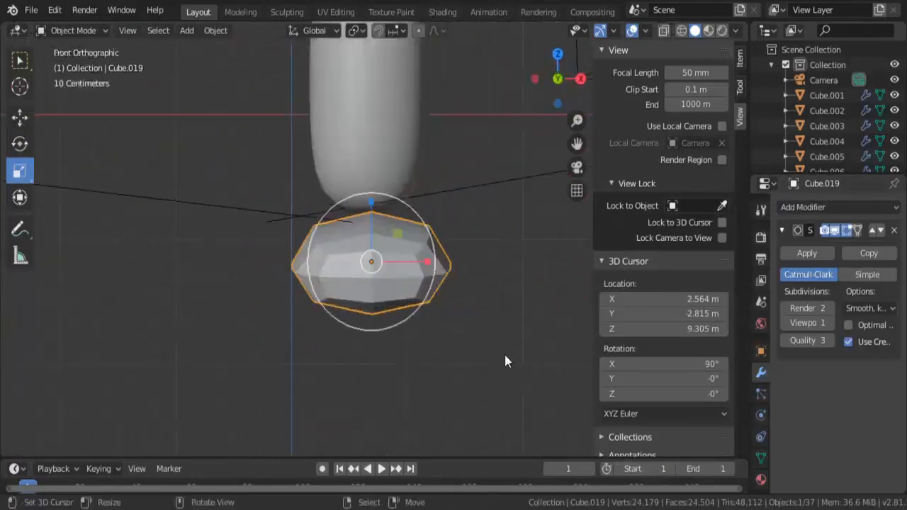
click(831, 323)
Step: Add a horizontal loop cut around the foot and slide it down near the base to flatten the sole
key(Tab)
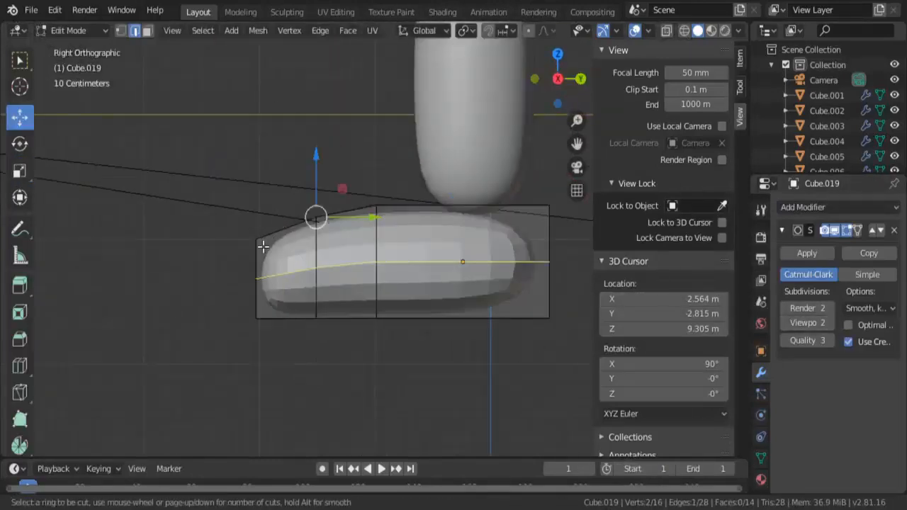
click(253, 267)
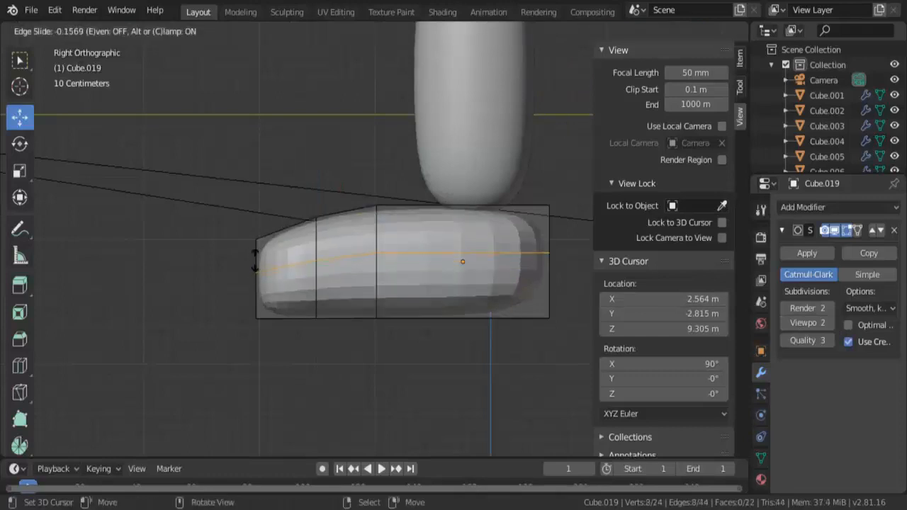
click(253, 302)
key(Tab)
middle_drag(253, 301, 222, 338)
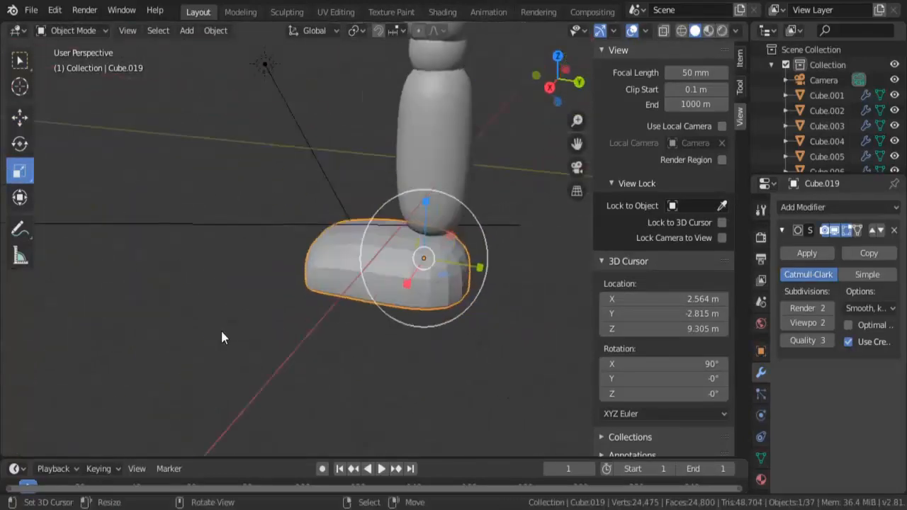
Step: Adjust the foot's overall size and reposition it under the shin in side view
key(s)
click(468, 262)
key(KP_3)
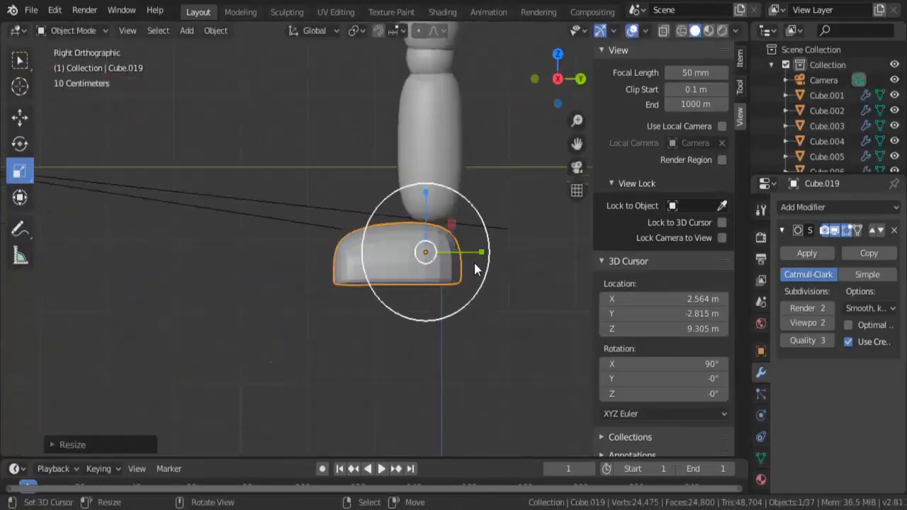
key(s)
click(480, 265)
key(g)
click(482, 260)
middle_drag(358, 264, 446, 327)
Step: Add a cube within the foot's mesh for a toe, shrink it and move it down beside the foot
key(Tab)
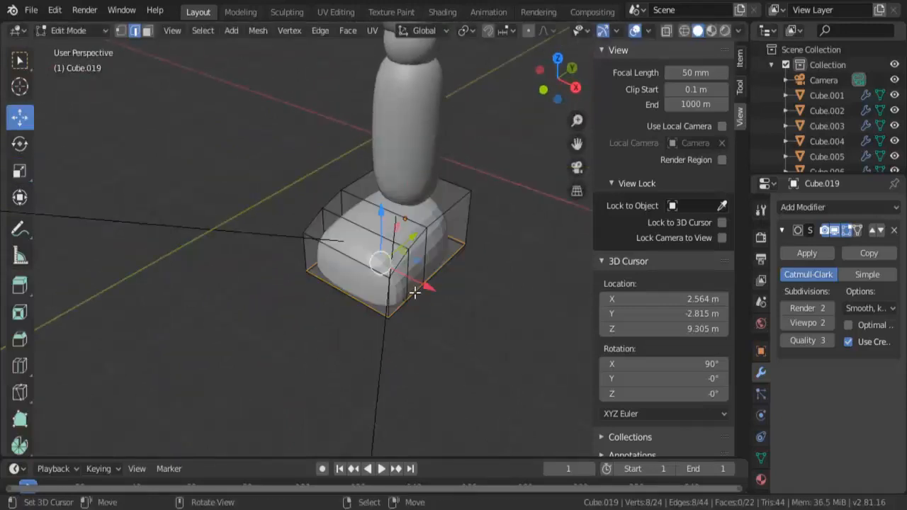
key(Tab)
key(Tab)
key(shift+a)
click(375, 231)
key(KP_1)
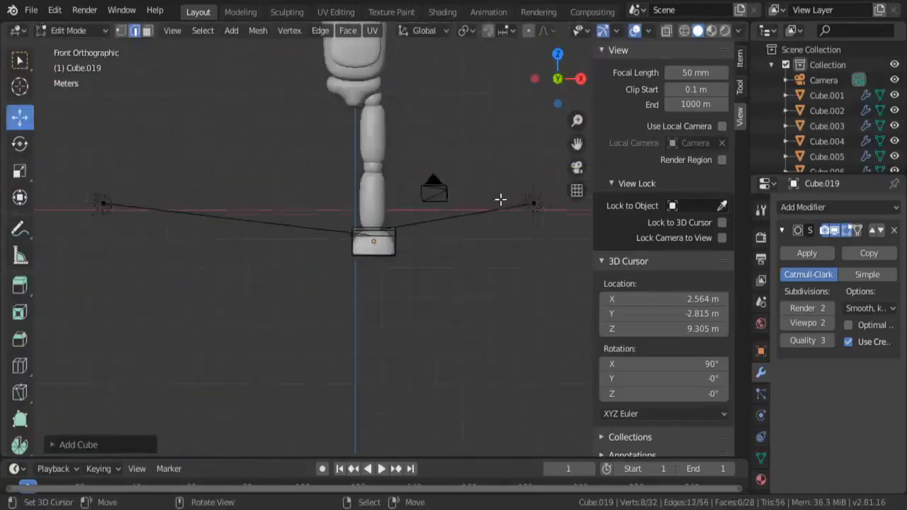
key(s)
click(500, 130)
key(g)
click(444, 278)
scroll(432, 273, up, 6)
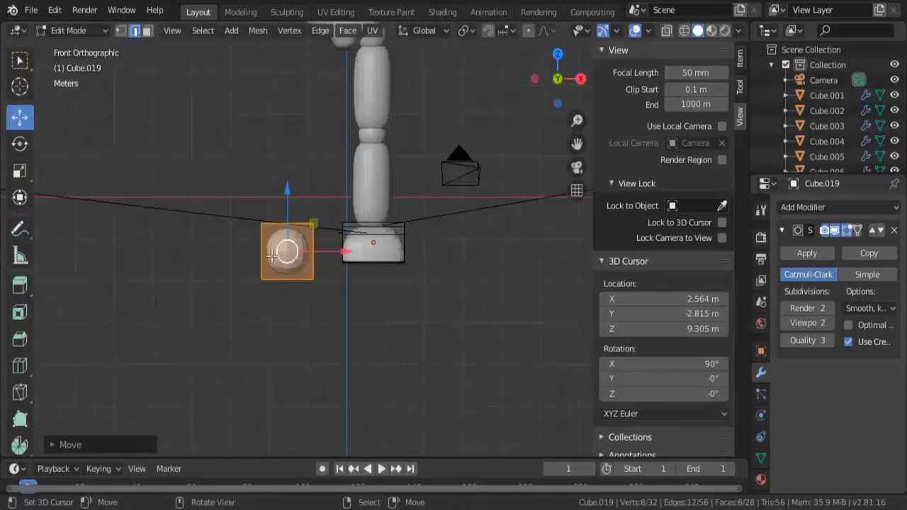
Step: Shrink the toe cube further and place it in front of the foot at sole level in side view
key(KP_3)
scroll(457, 272, up, 4)
key(g)
click(369, 235)
key(s)
click(325, 260)
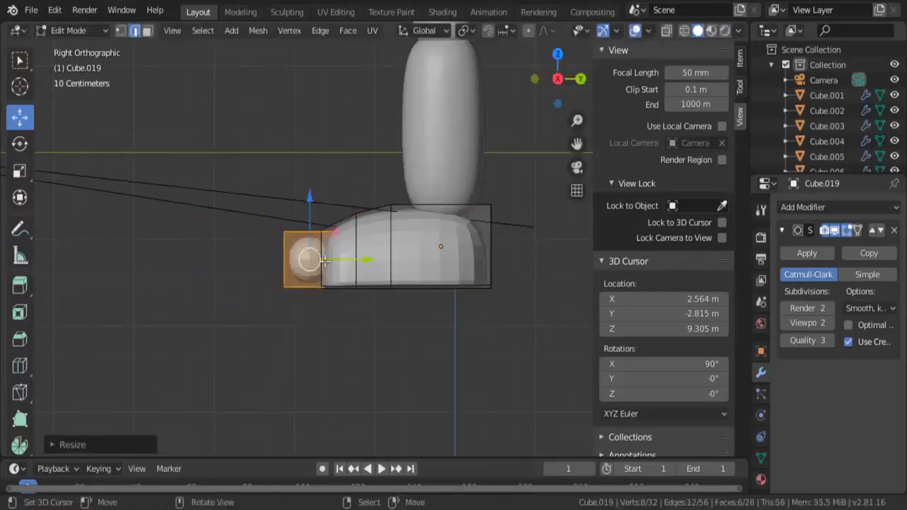
key(g)
click(266, 249)
Step: Lengthen the toe cube along Y and add two evenly spaced loop cuts across it
click(22, 173)
drag(275, 256, 306, 257)
click(214, 236)
right_click(214, 235)
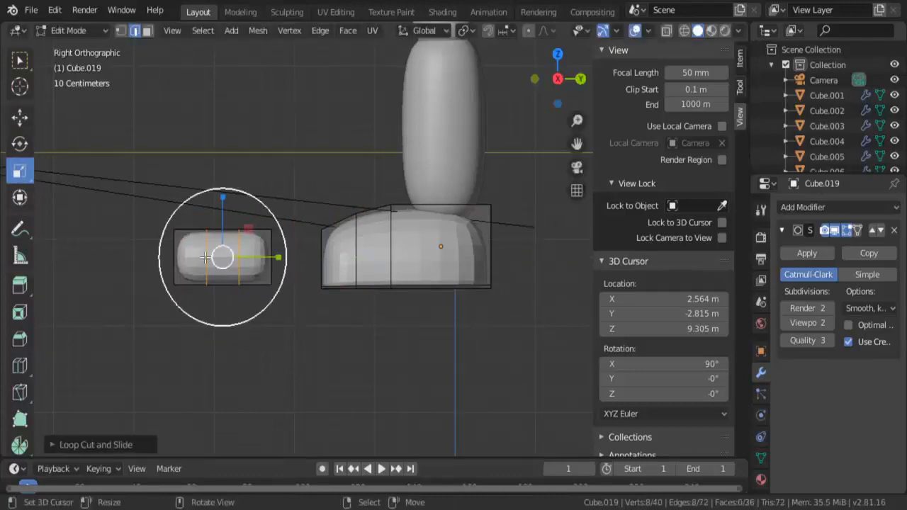
Step: Add a horizontal loop cut near the toe's sole and move the whole toe to the foot's outer corner in front view
click(170, 261)
right_click(172, 275)
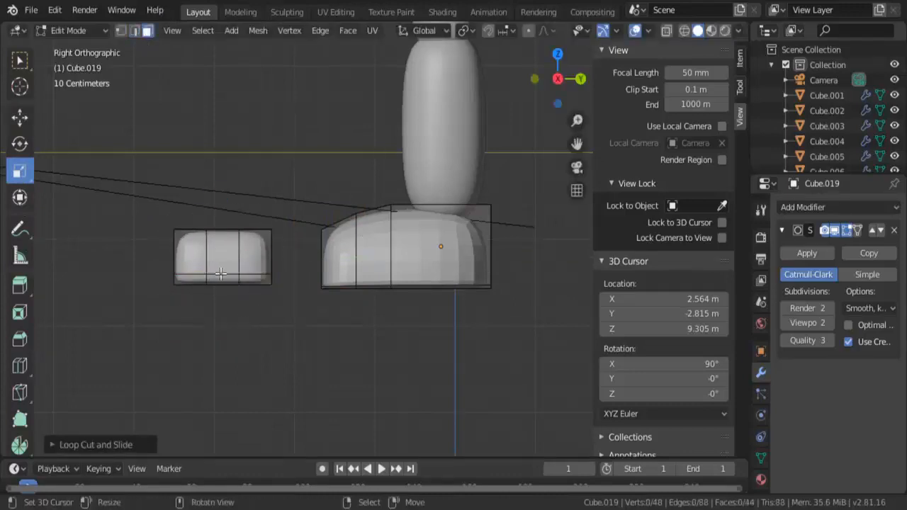
key(ctrl+l)
scroll(280, 324, up, 1)
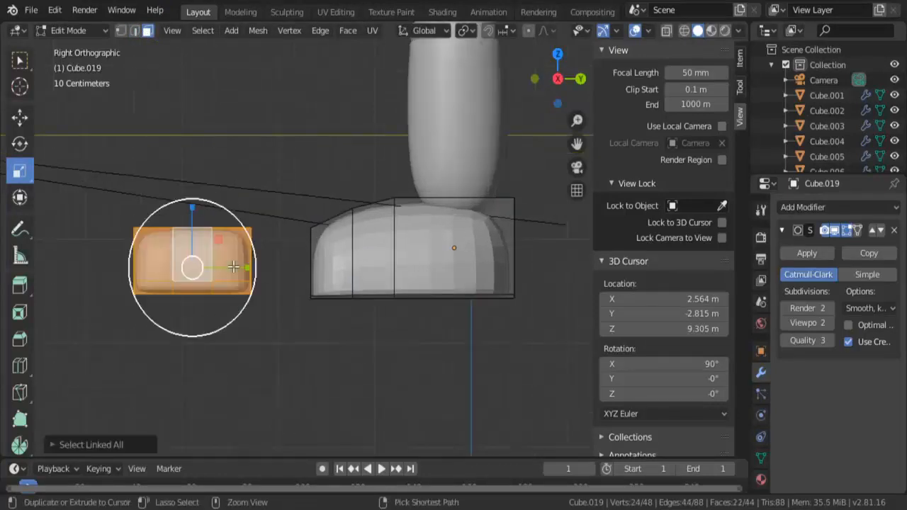
key(KP_1)
key(g)
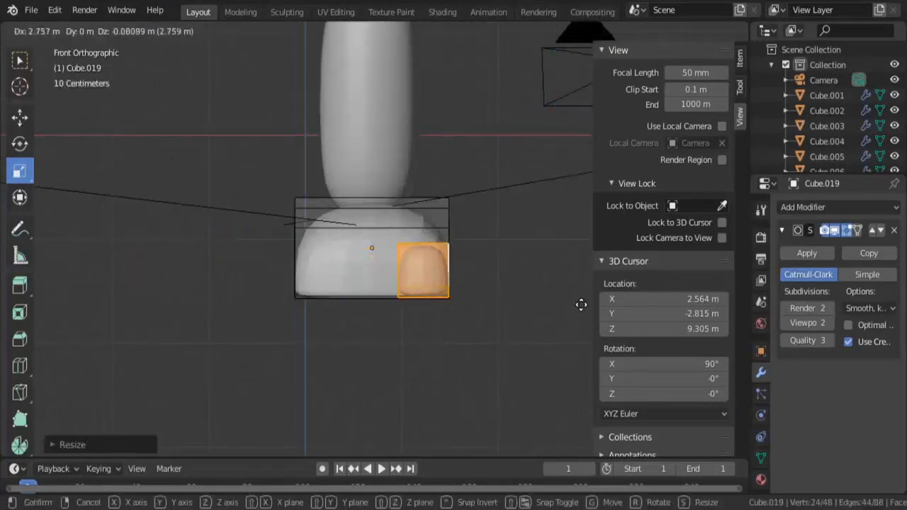
click(586, 309)
Step: Move the toe back along Y against the foot's front edge in top view and fine-tune its position
click(20, 117)
key(KP_7)
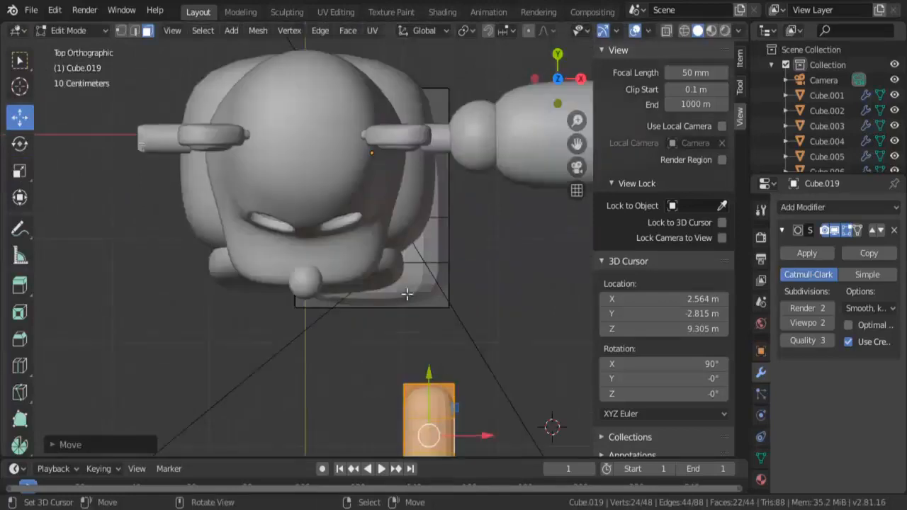
drag(424, 381, 430, 277)
drag(483, 325, 480, 334)
Step: Duplicate the toe twice along X in front view to form the middle and inner toes
key(KP_1)
scroll(489, 304, up, 1)
key(shift+d)
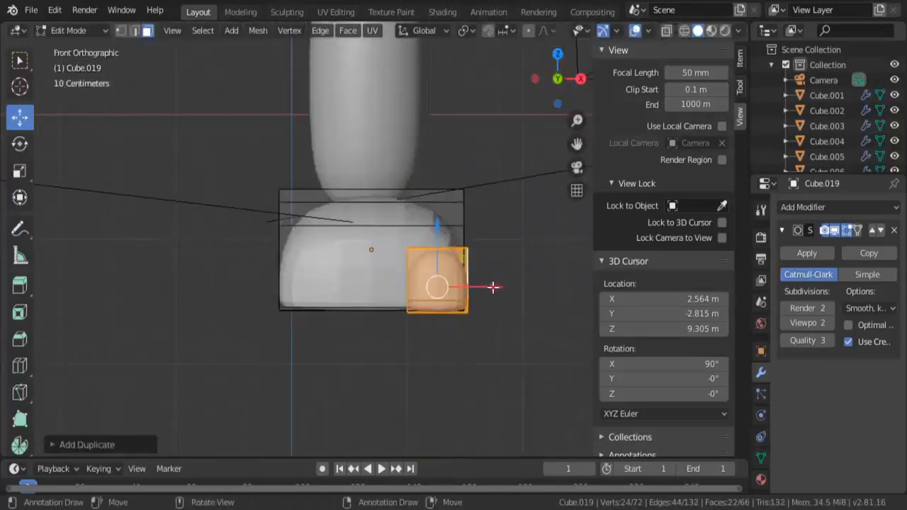
click(423, 289)
key(shift+d)
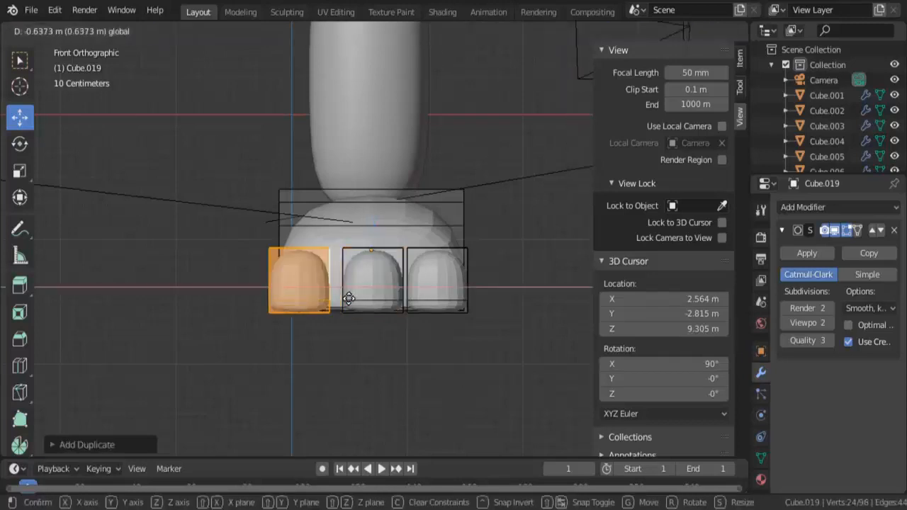
click(369, 307)
Step: Select the whole middle toe, nudge it sideways to even the spacing, and leave mesh editing
click(389, 304)
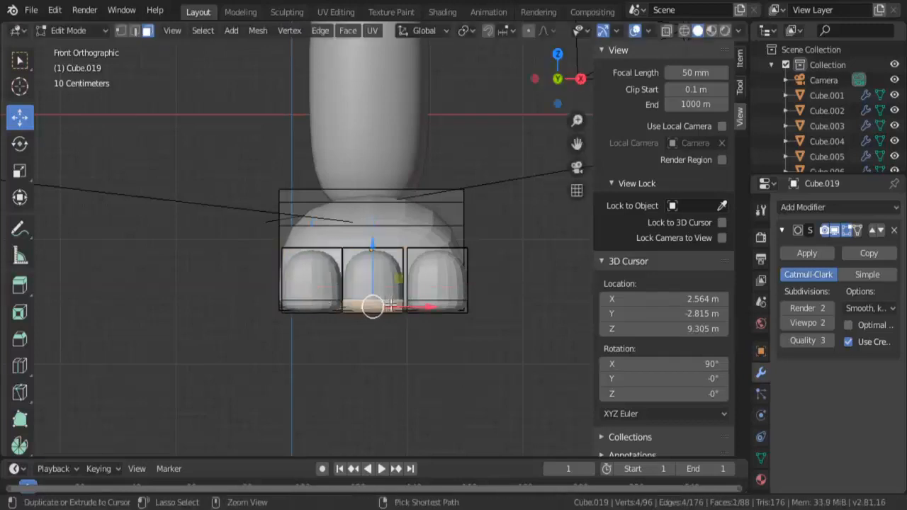
key(ctrl+l)
scroll(401, 326, up, 2)
drag(433, 314, 431, 307)
key(Tab)
Step: Select all the leg parts together: foot, shin, knee joint, thigh and hip joint
scroll(430, 307, down, 3)
middle_drag(430, 307, 393, 191)
scroll(425, 361, down, 2)
click(209, 33)
shift+right_click(379, 171)
shift+right_click(380, 134)
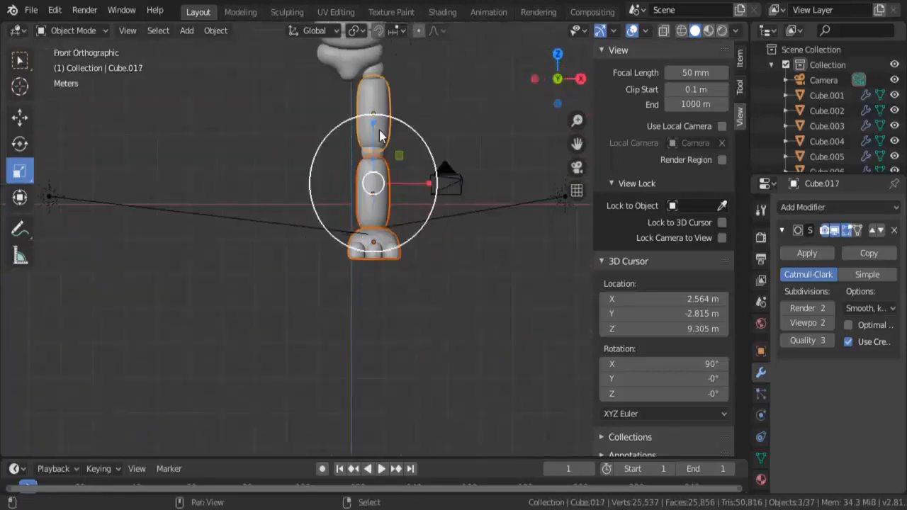
shift+right_click(378, 153)
shift+right_click(382, 71)
shift+middle_drag(389, 123, 285, 401)
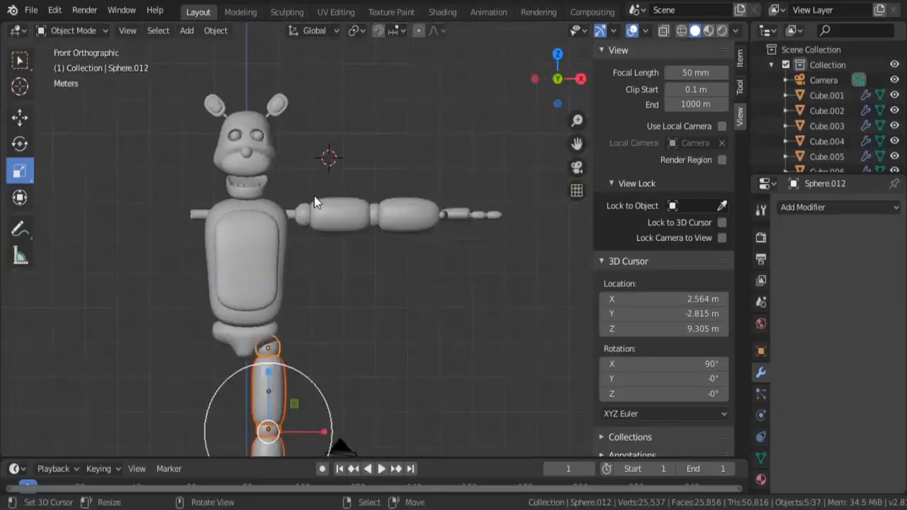
Step: Add the arm segments, arm joints, palm and all finger parts to the leg selection
shift+right_click(342, 213)
shift+right_click(375, 217)
shift+right_click(400, 218)
shift+right_click(444, 214)
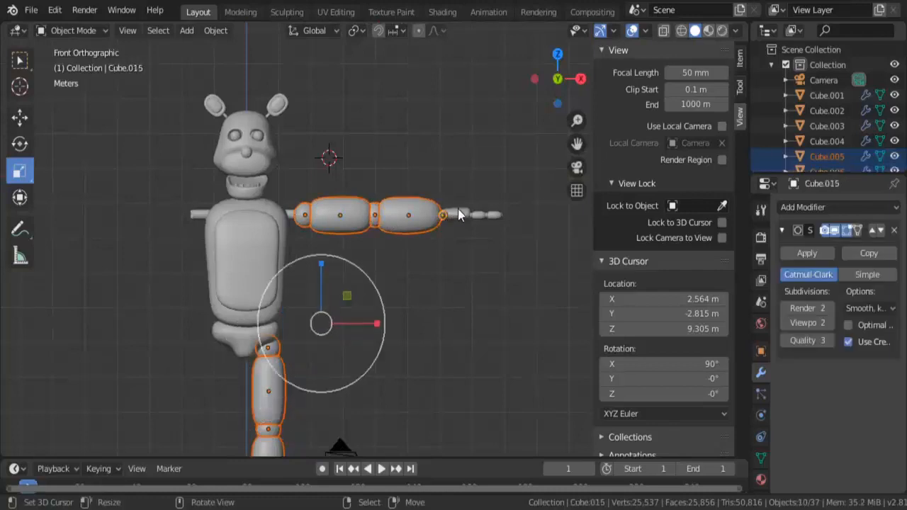
middle_drag(457, 209, 448, 301)
key(b)
drag(426, 163, 505, 252)
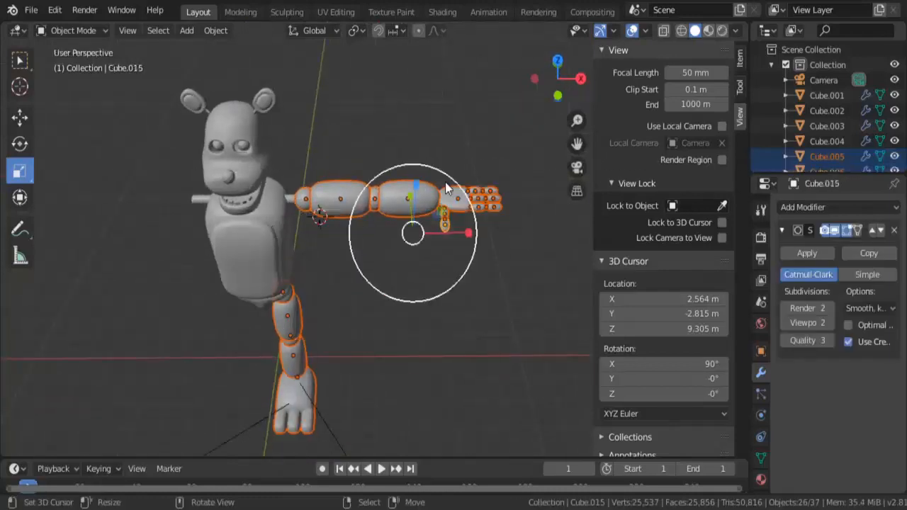
scroll(446, 222, down, 2)
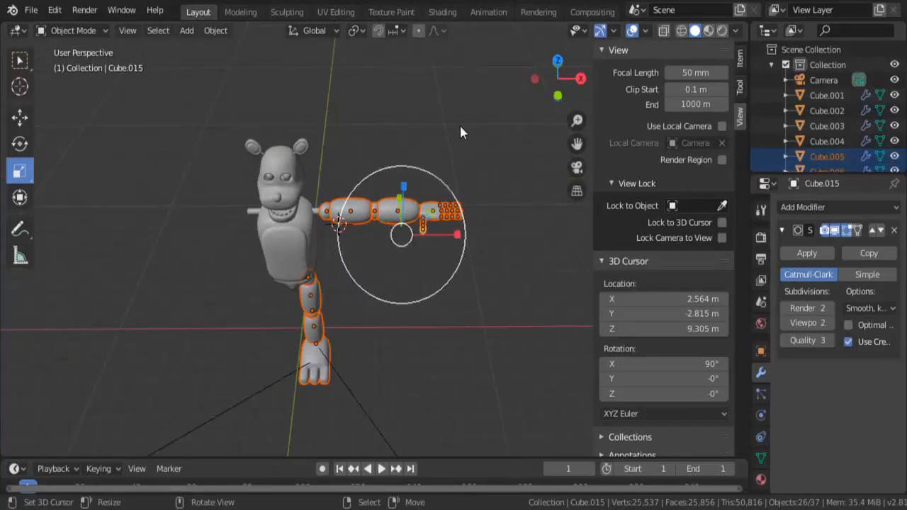
key(b)
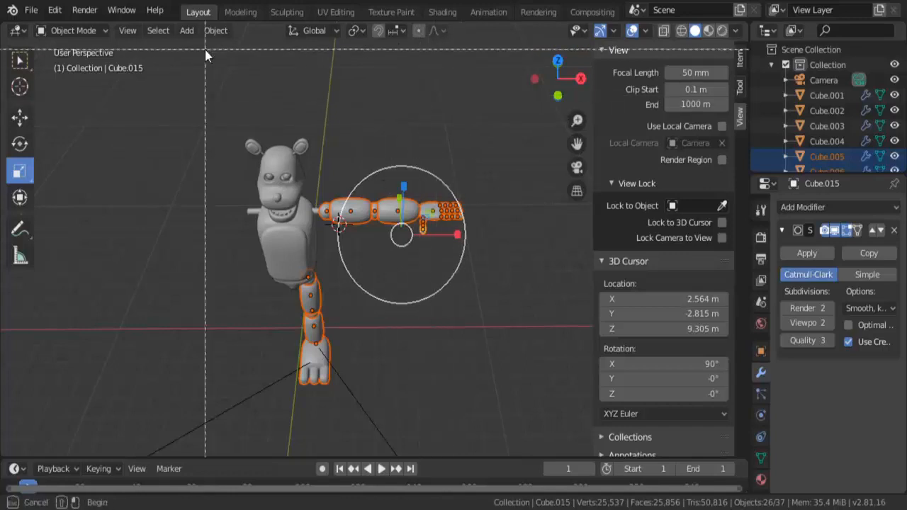
drag(337, 86, 377, 109)
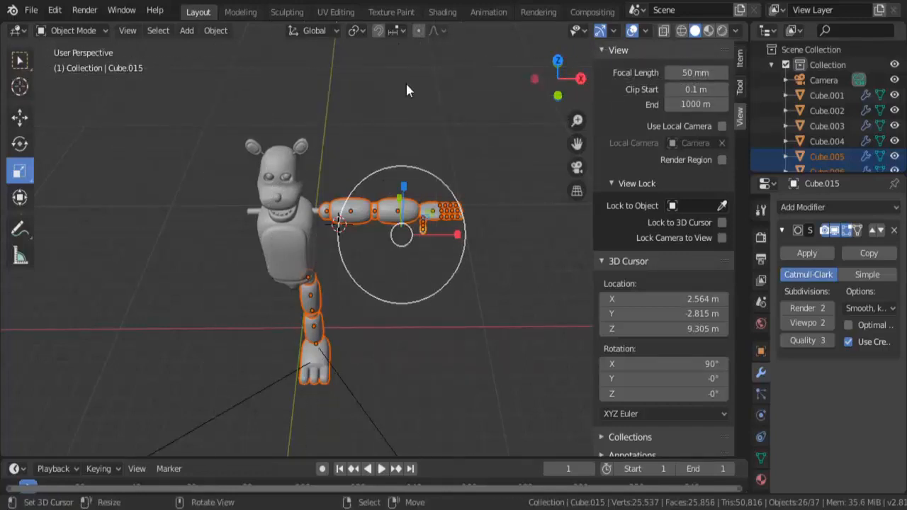
key(b)
drag(265, 50, 454, 81)
Step: Set the transform pivot to the 3D Cursor and set the cursor's X, Y and Z location to 0 m
key(KP_1)
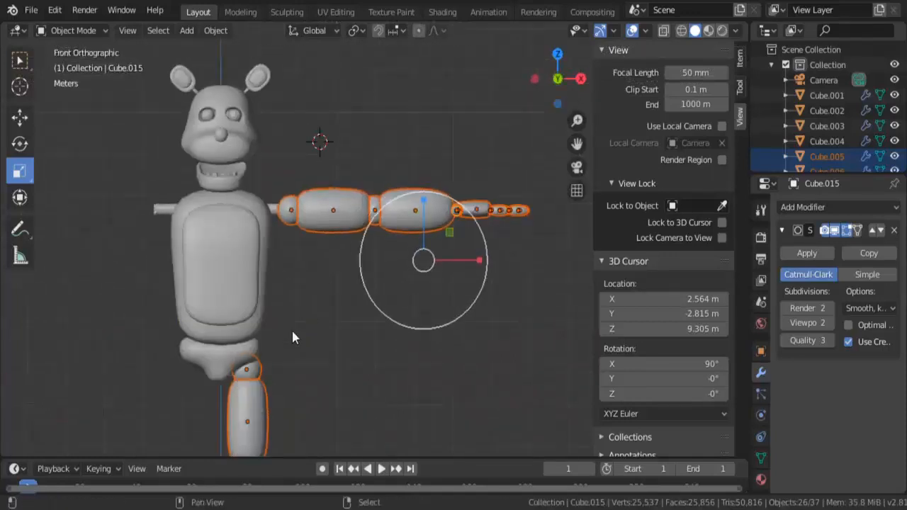
shift+middle_drag(293, 253, 334, 73)
scroll(315, 83, down, 1)
click(353, 30)
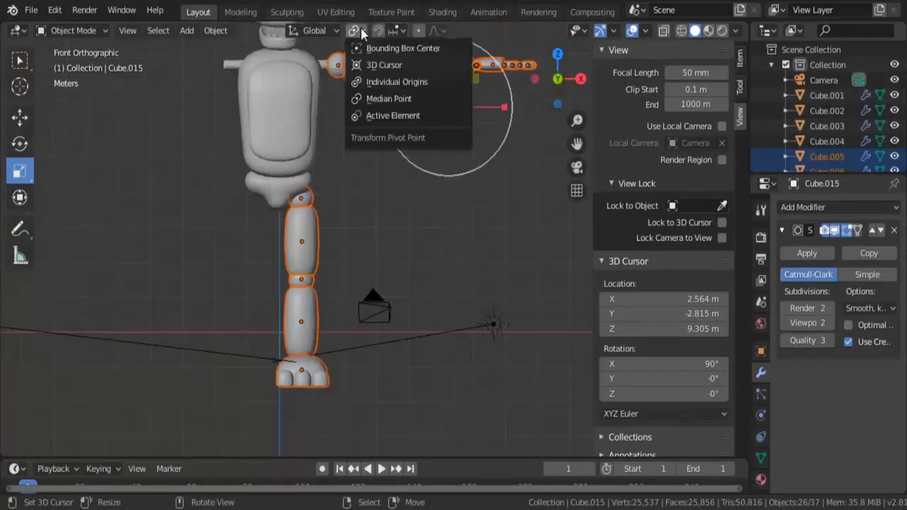
click(375, 63)
scroll(705, 297, down, 1)
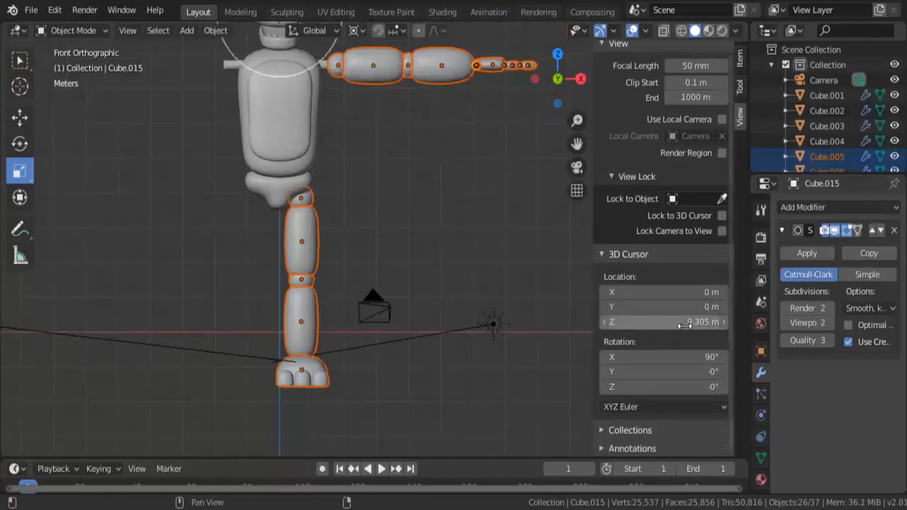
key(BackSpace)
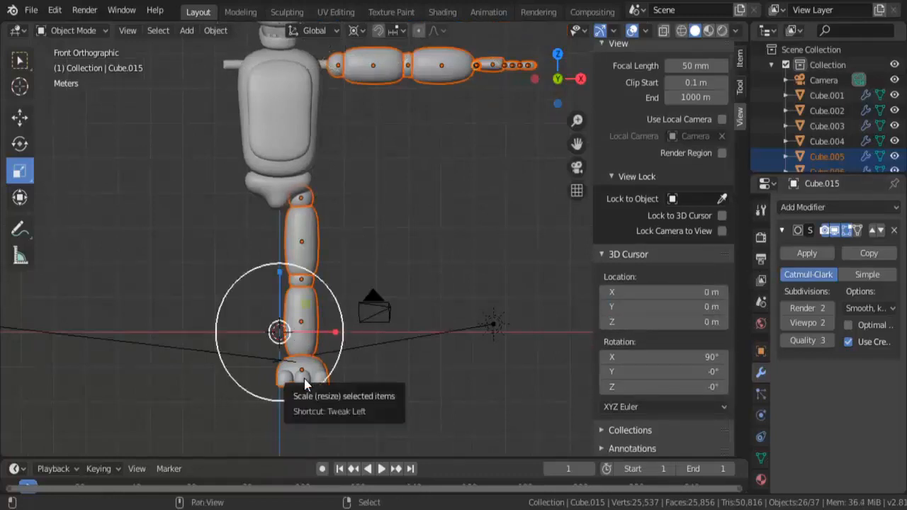
Step: Duplicate the selected arm and leg in place and mirror the copies along X to the body's other side
key(shift+d)
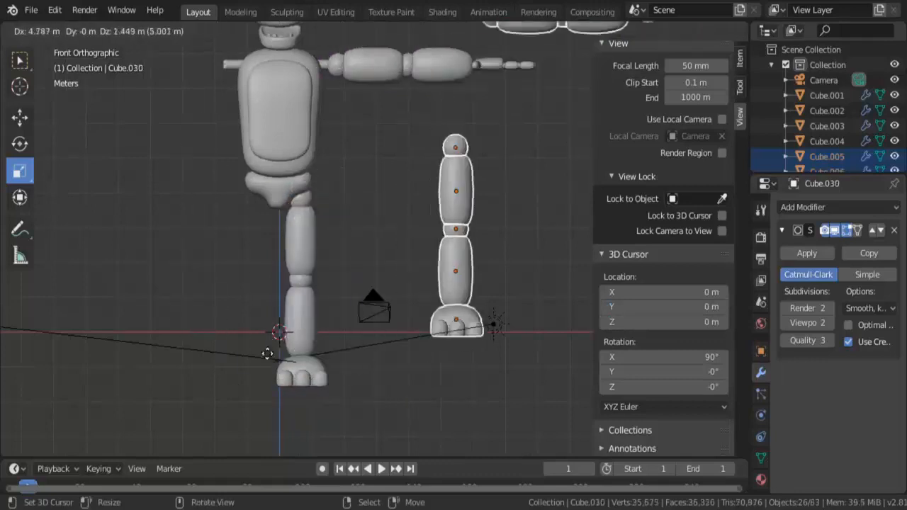
right_click(488, 258)
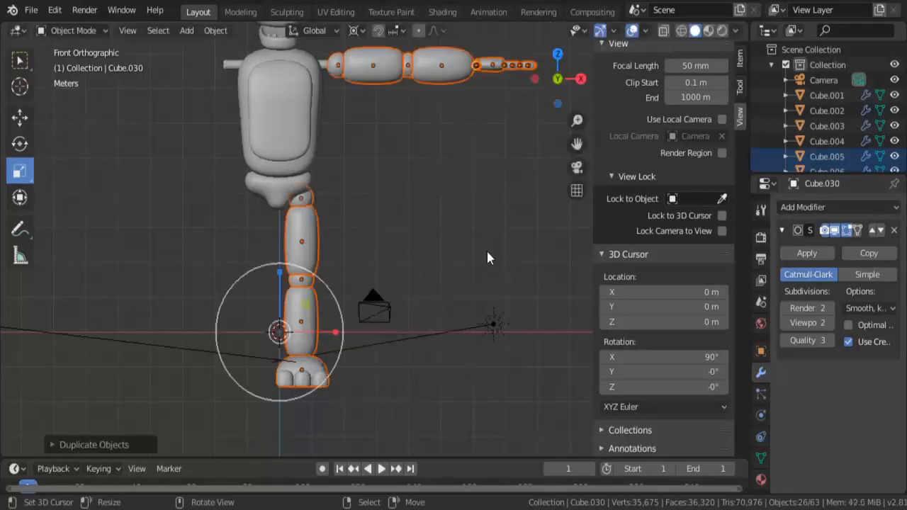
key(ctrl+m)
key(x)
click(328, 238)
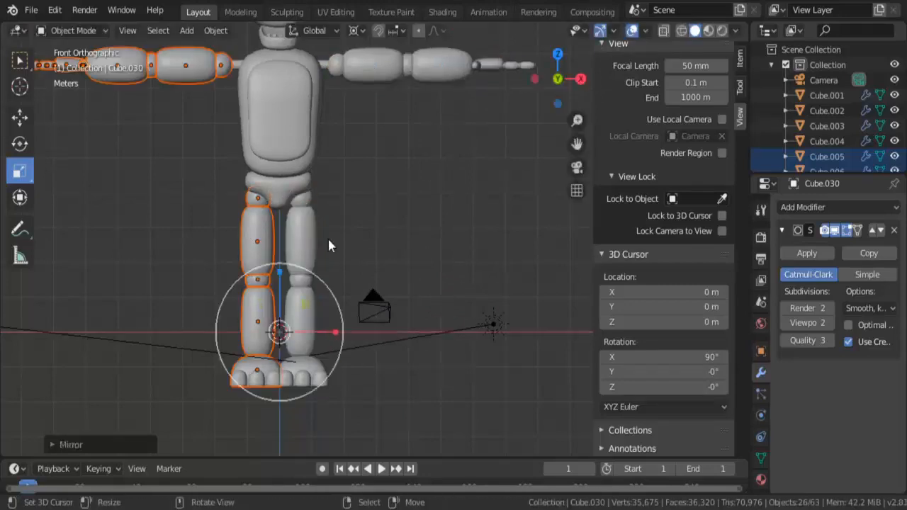
Step: Set the transform pivot point to Median Point
middle_drag(328, 238, 468, 348)
right_click(278, 193)
middle_drag(284, 189, 196, 201)
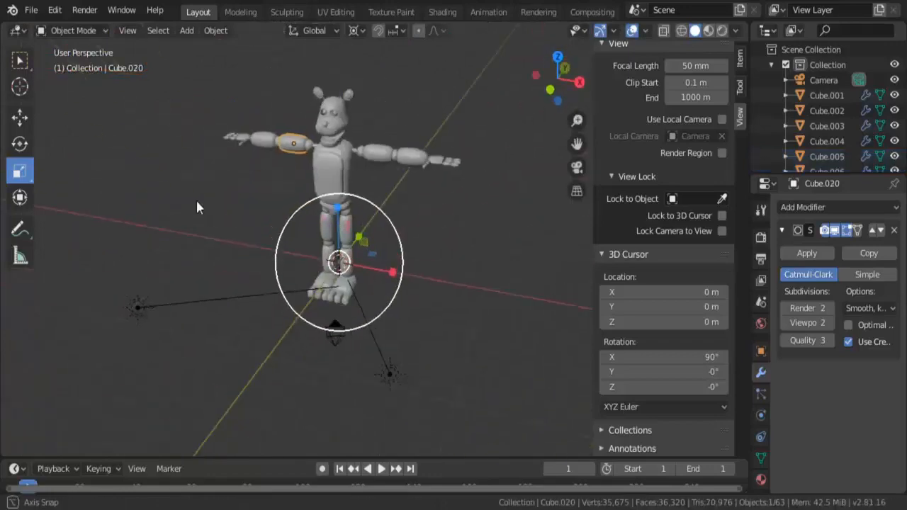
key(KP_1)
scroll(423, 279, up, 3)
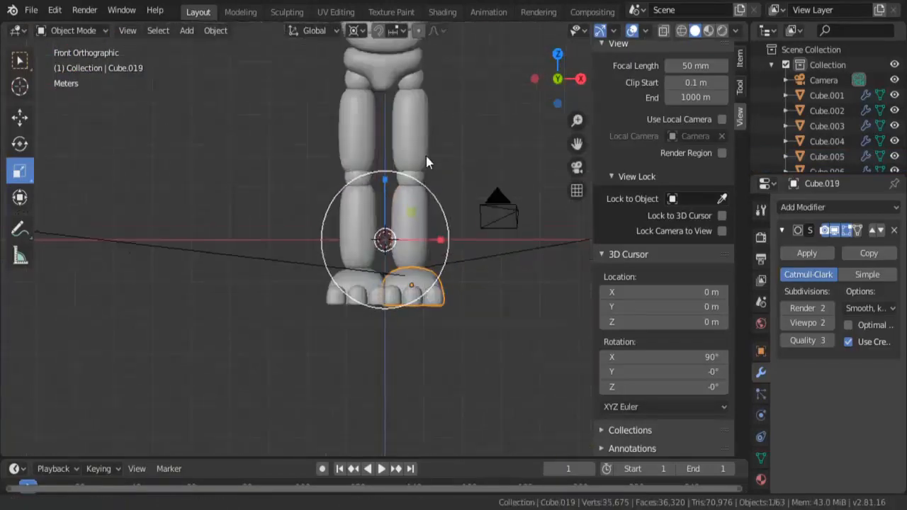
shift+middle_drag(426, 237, 395, 329)
click(353, 30)
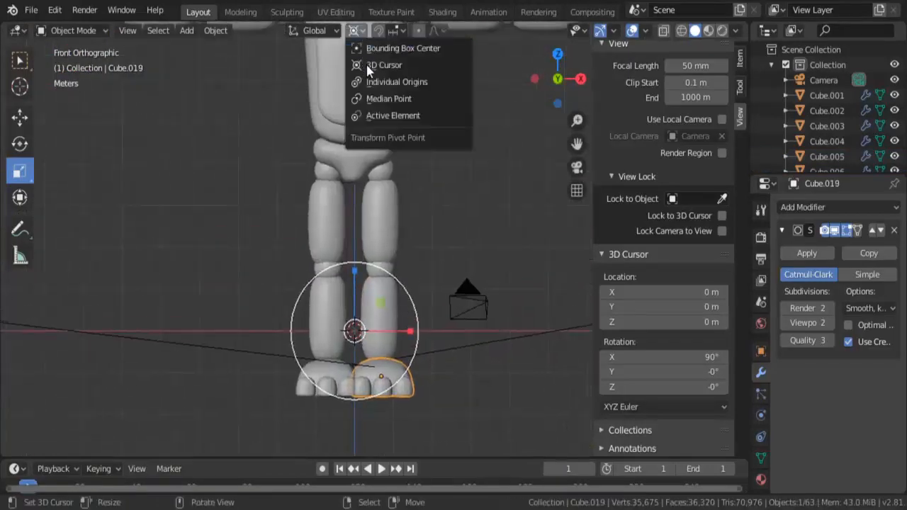
click(376, 94)
Step: Assign the existing material named Material to the original leg's thigh (Cube.017)
scroll(461, 216, down, 2)
middle_drag(460, 216, 388, 233)
key(KP_1)
click(388, 233)
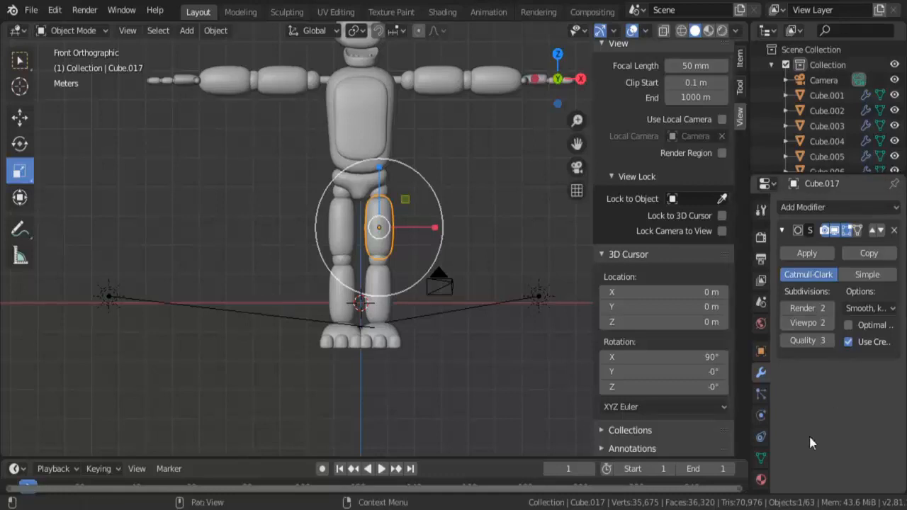
click(761, 480)
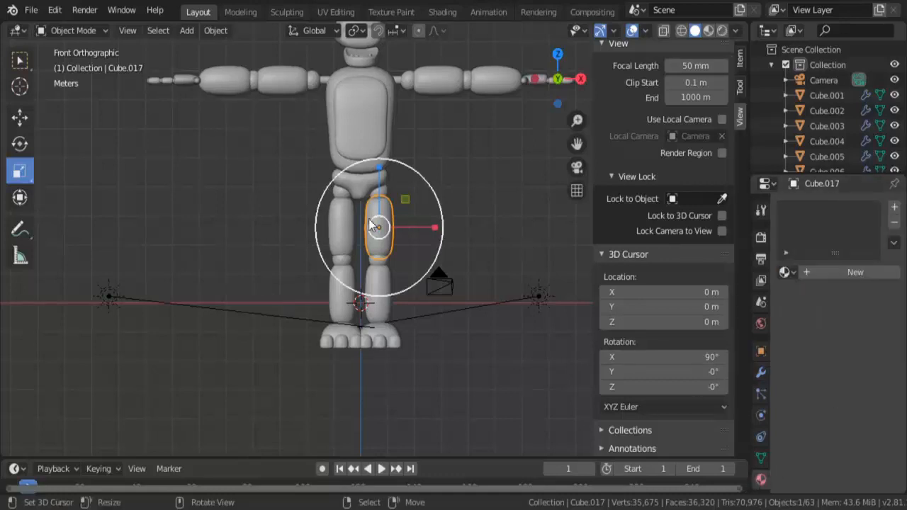
scroll(259, 361, up, 1)
click(786, 272)
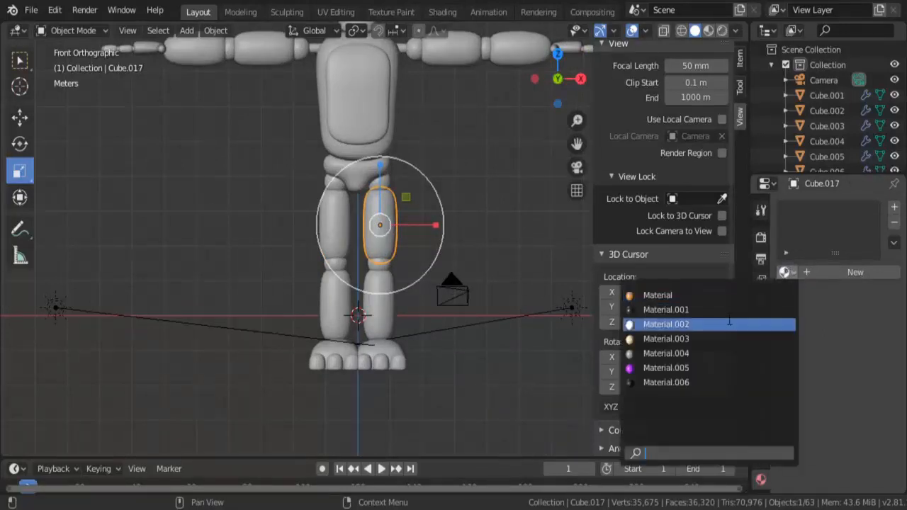
click(666, 299)
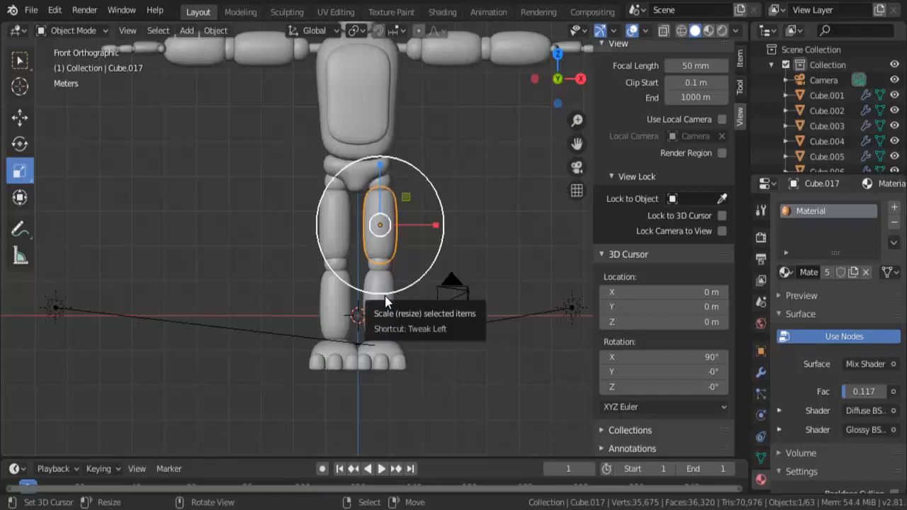
scroll(385, 300, down, 4)
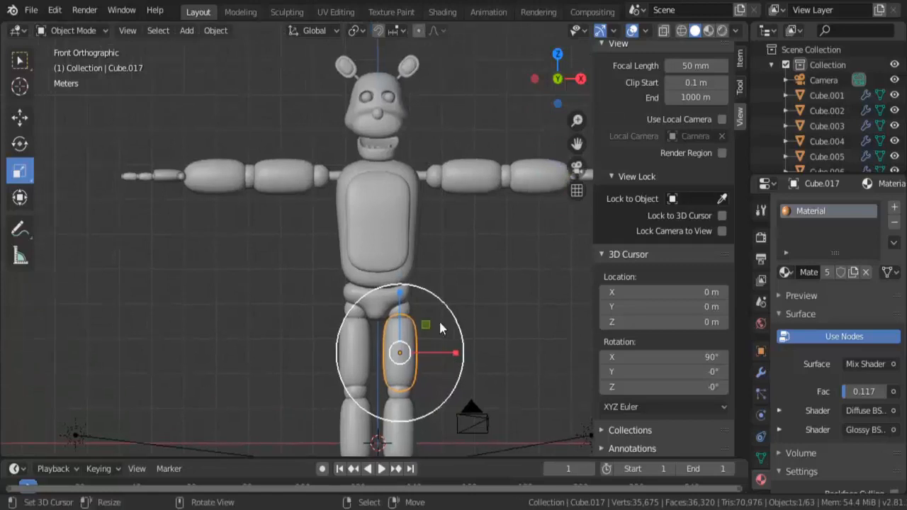
scroll(300, 156, up, 3)
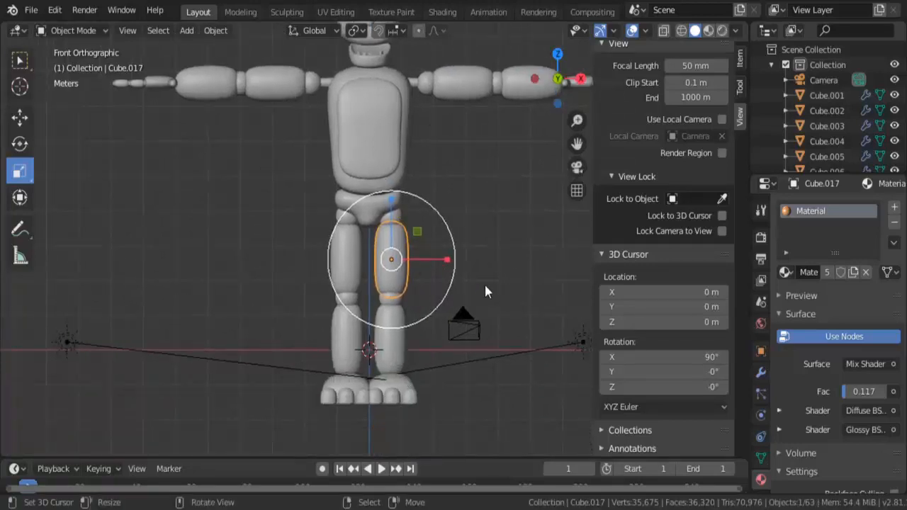
middle_drag(484, 282, 437, 317)
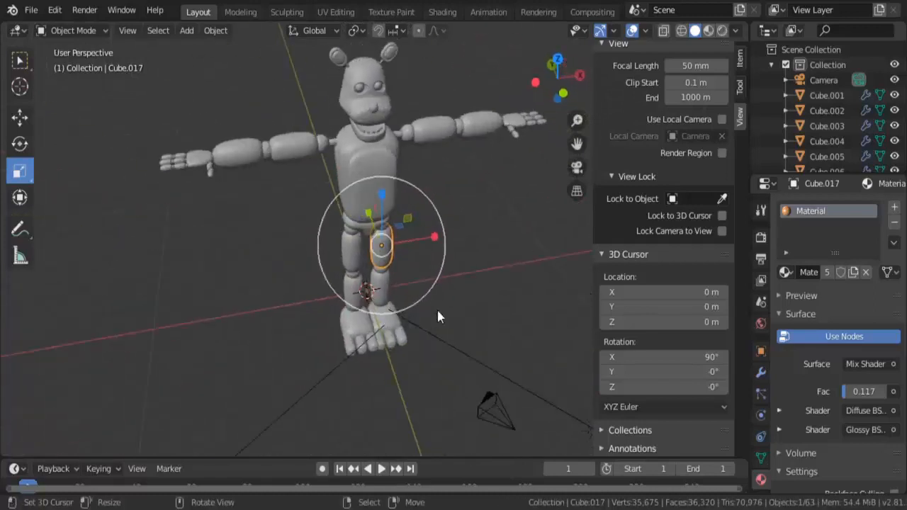